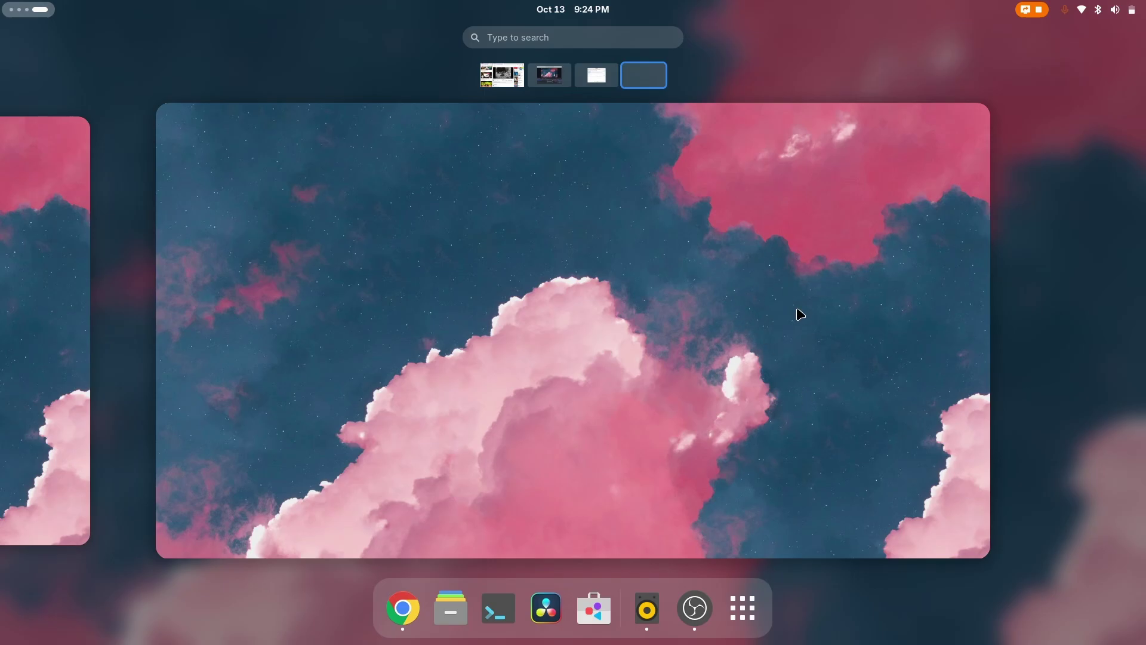
Step: Select the Fedora Linux 42 OS name in About and open System Details
{"action": "key", "text": "super+a"}
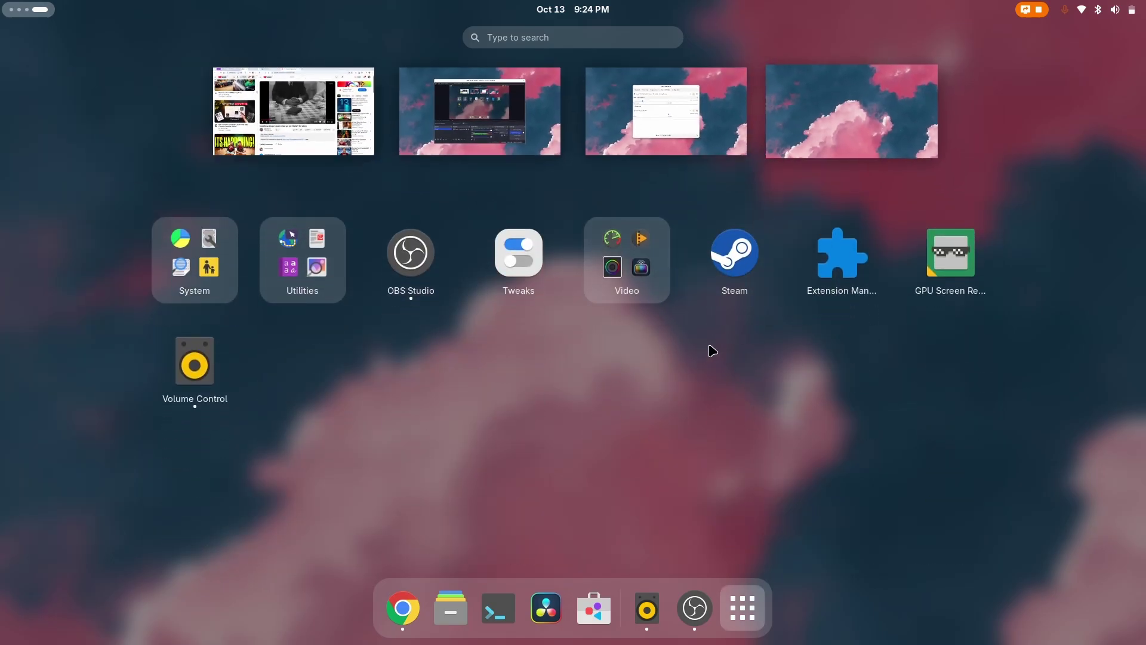
{"action": "key", "text": "super+a"}
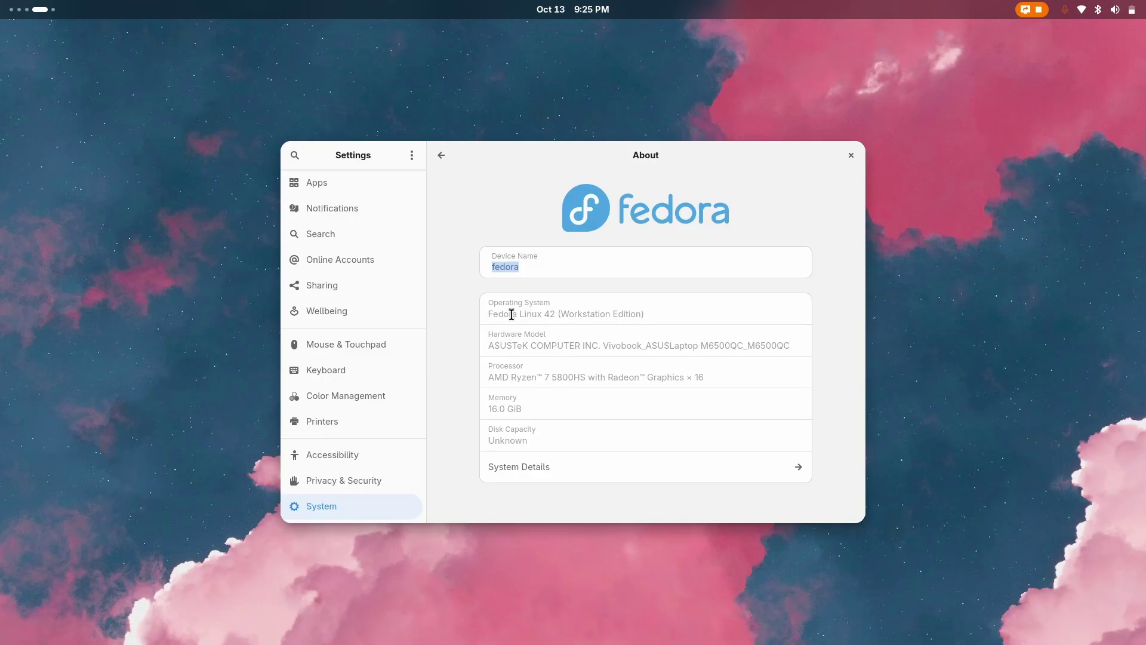
{"action": "left_click_drag", "start_coordinate": [556, 315], "coordinate": [468, 317]}
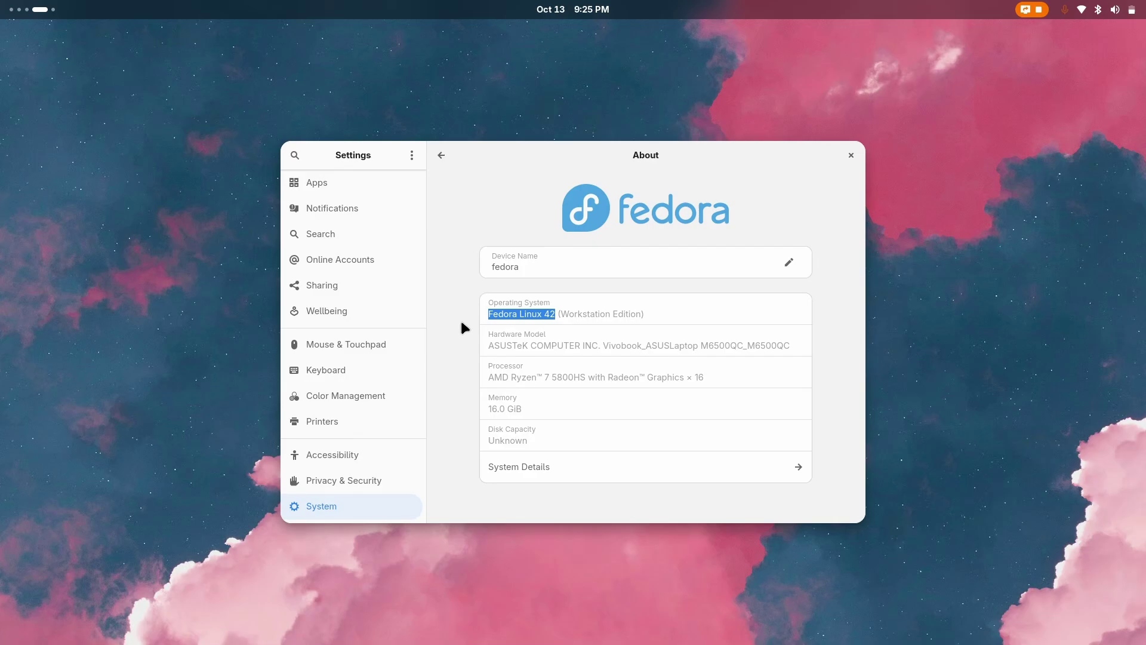
{"action": "left_click", "coordinate": [530, 472]}
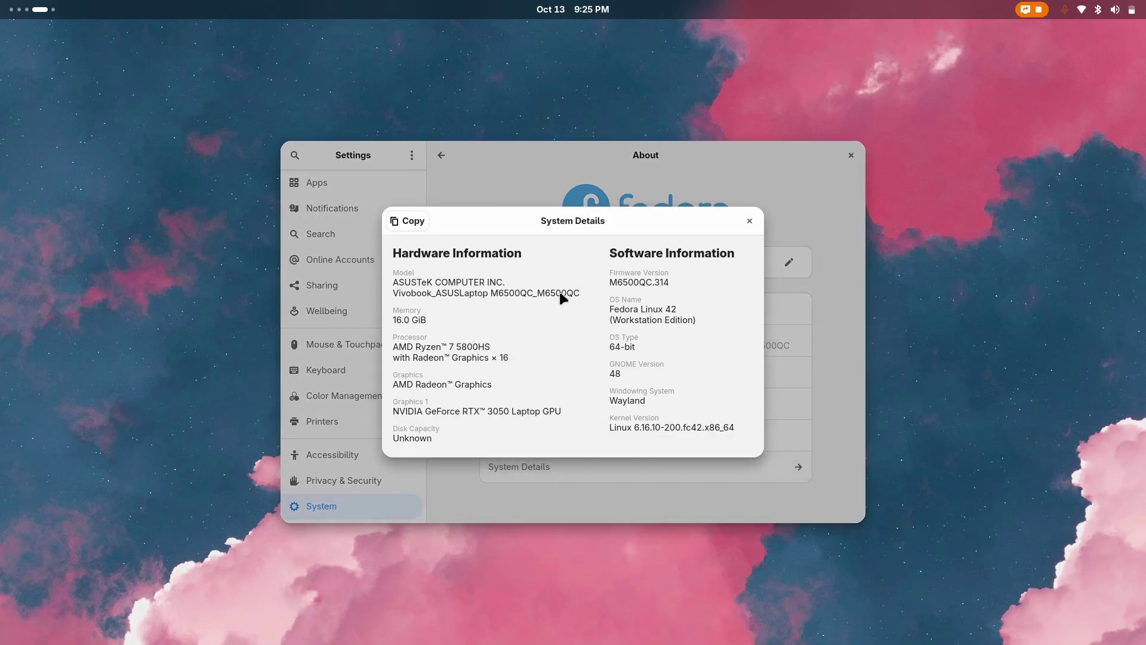
Step: Close System Details and Settings, leaving the app grid showing
{"action": "left_click", "coordinate": [750, 220]}
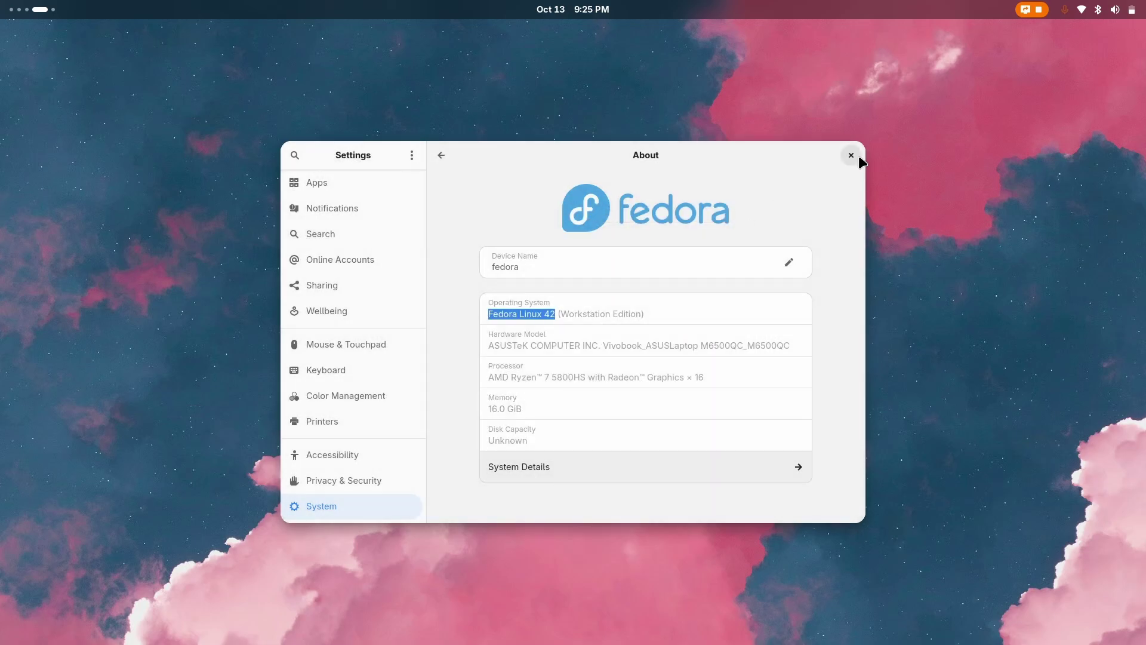
{"action": "left_click", "coordinate": [858, 159]}
{"action": "key", "text": "super"}
{"action": "key", "text": "super"}
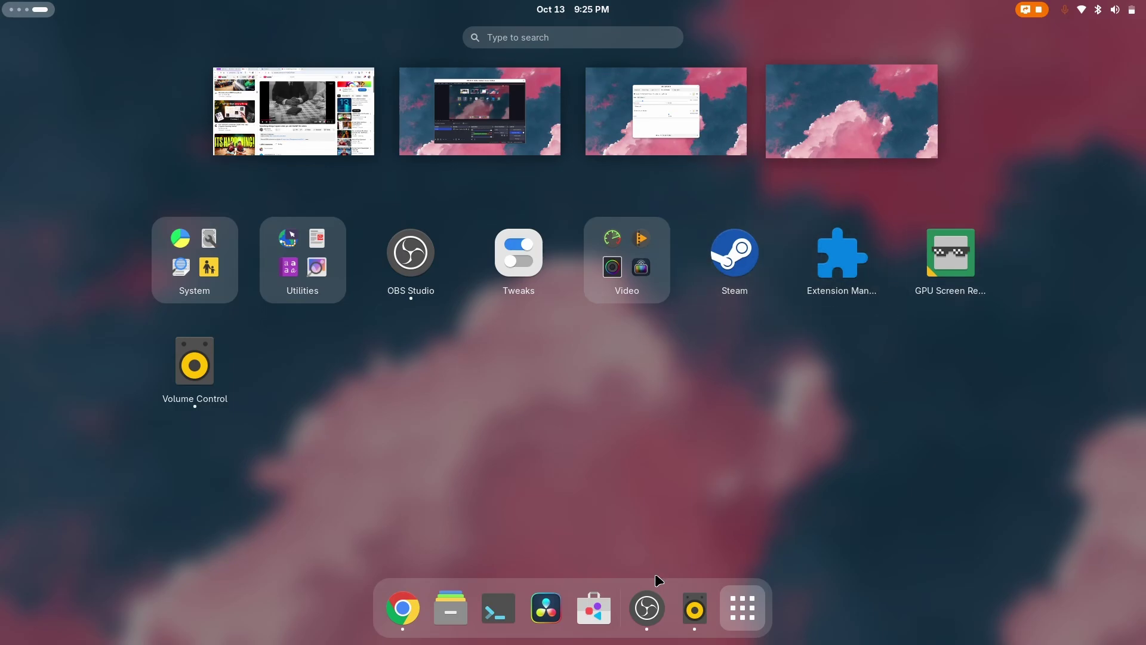
Step: In Software, search for 'bazaar' and open the Bazaar app's details page
{"action": "left_click", "coordinate": [582, 612]}
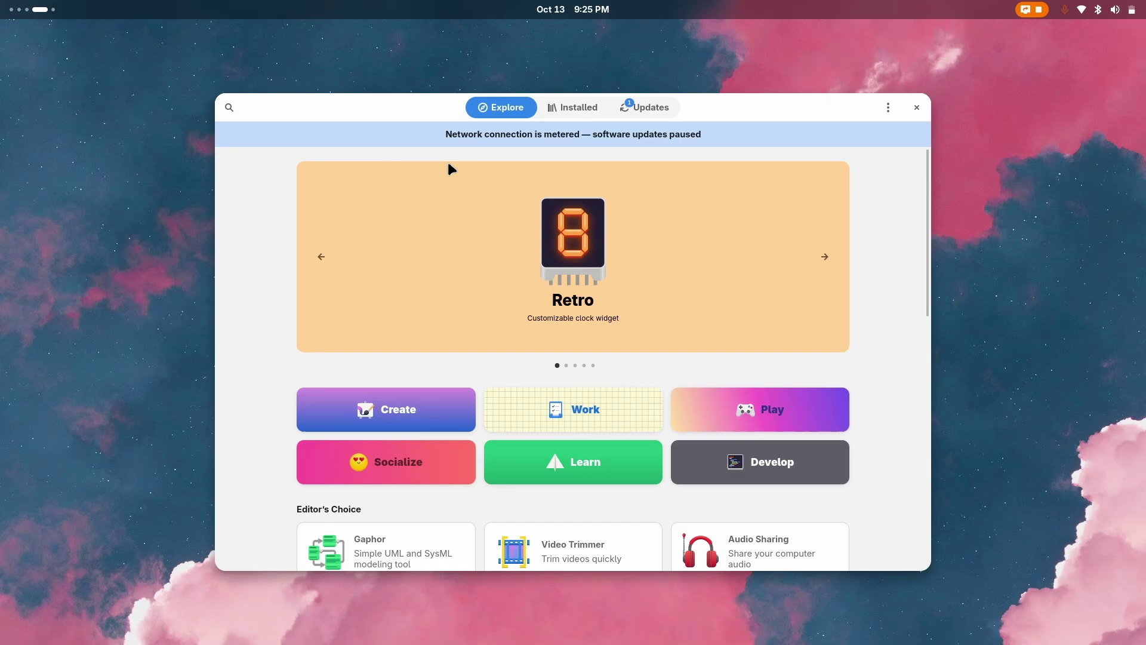
{"action": "left_click", "coordinate": [334, 270]}
{"action": "left_click", "coordinate": [228, 106]}
{"action": "left_click", "coordinate": [229, 108]}
{"action": "type", "text": "bazaar"}
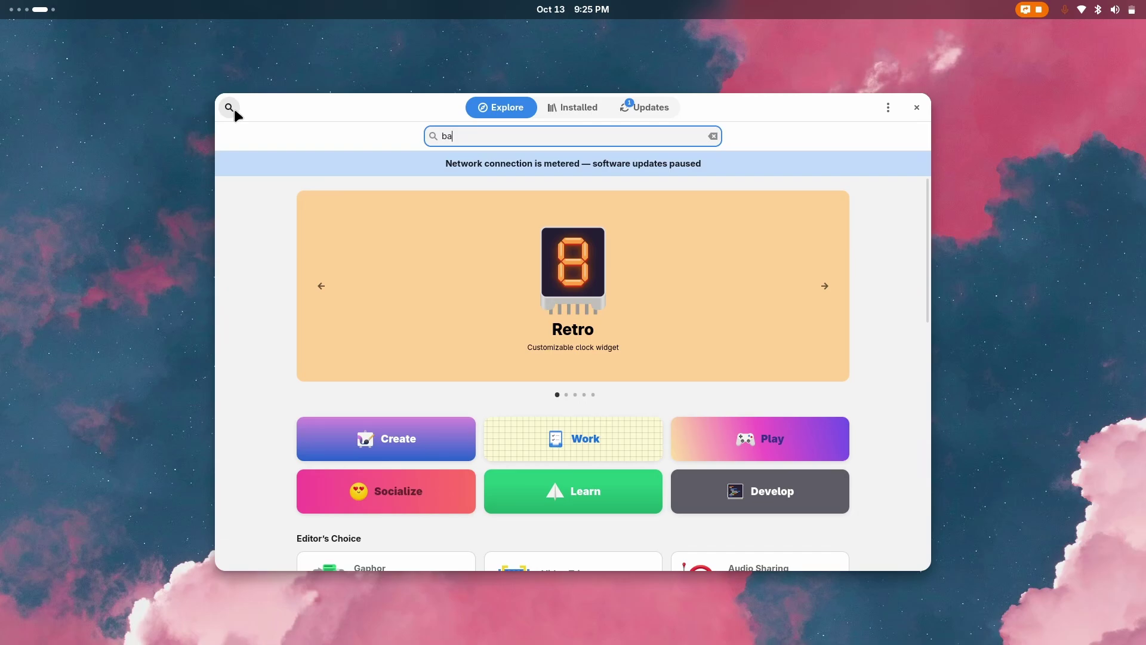
{"action": "left_click", "coordinate": [444, 219]}
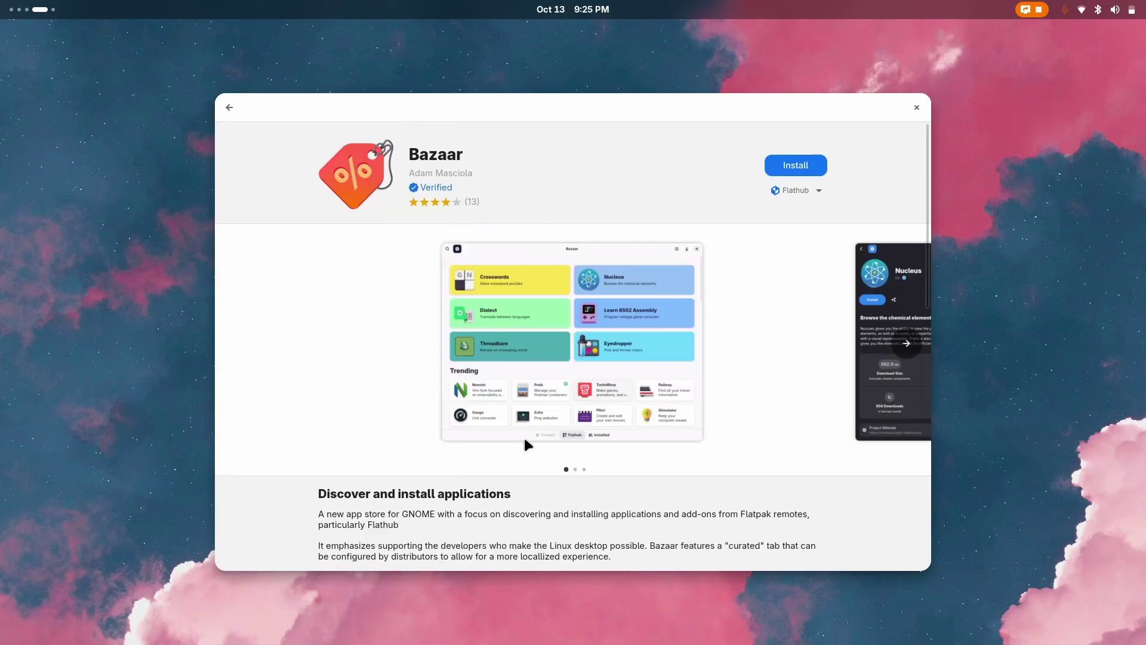
Step: Close Software after viewing a Bazaar screenshot and launch Extension Manager from the app grid
{"action": "left_click", "coordinate": [906, 343]}
{"action": "left_click", "coordinate": [916, 108]}
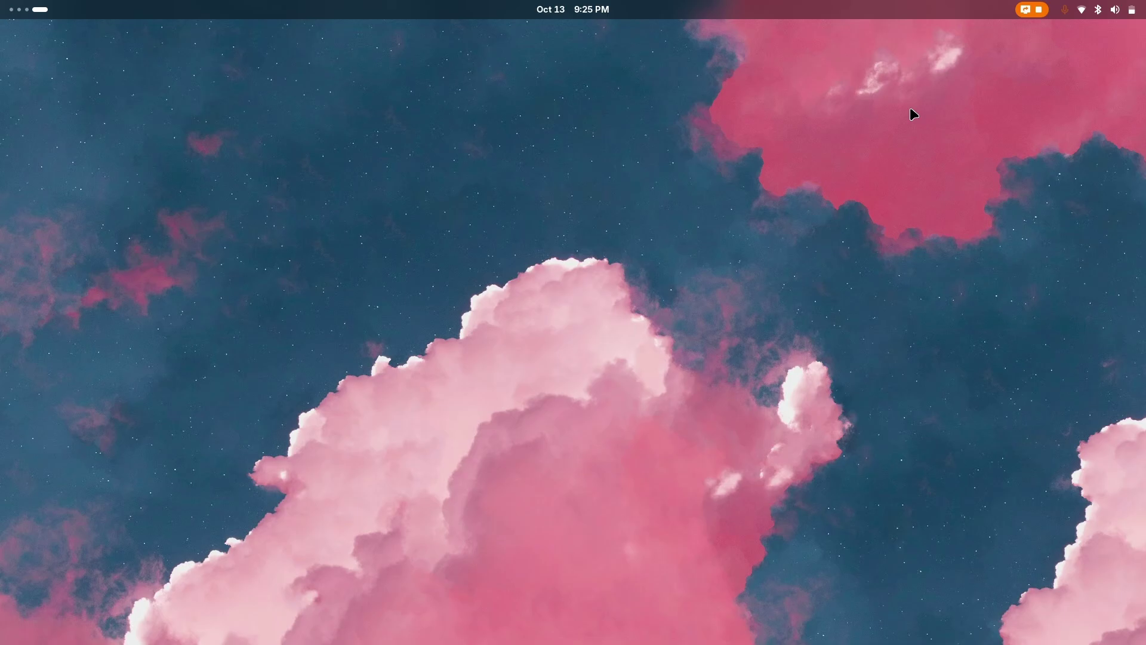
{"action": "key", "text": "super"}
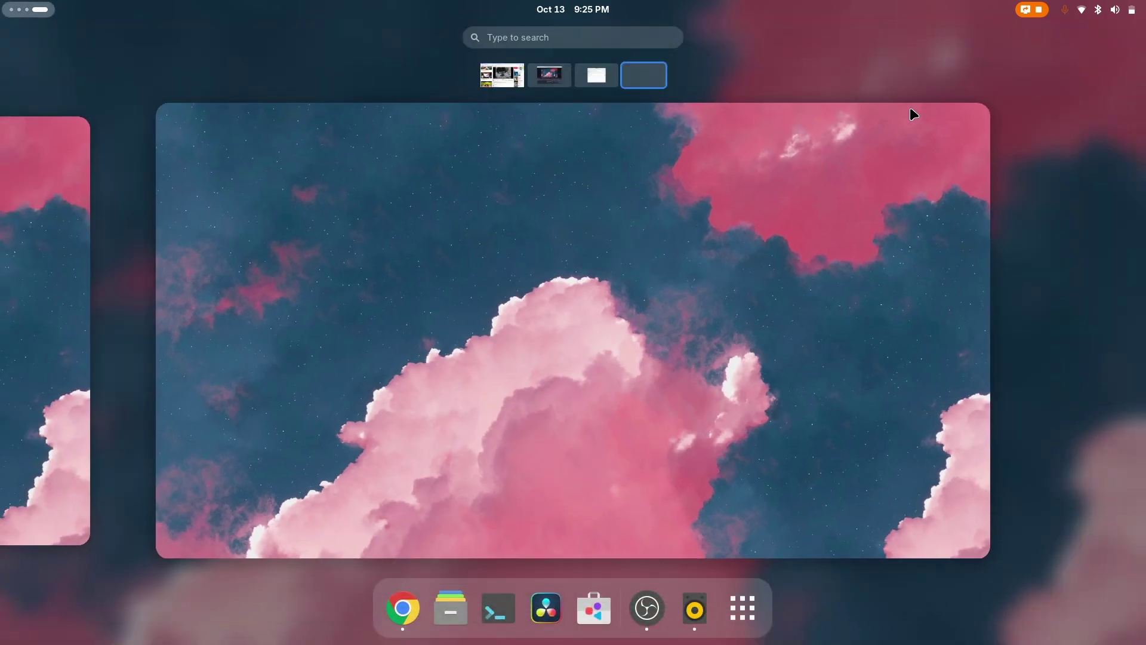
{"action": "key", "text": "super"}
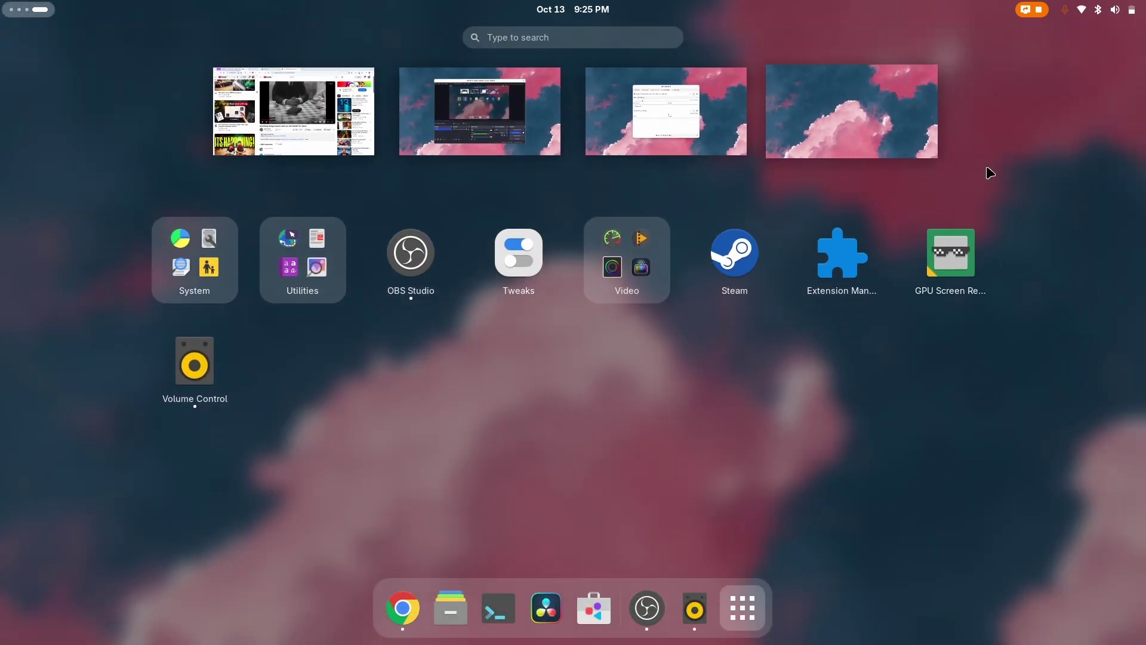
{"action": "left_click", "coordinate": [829, 246]}
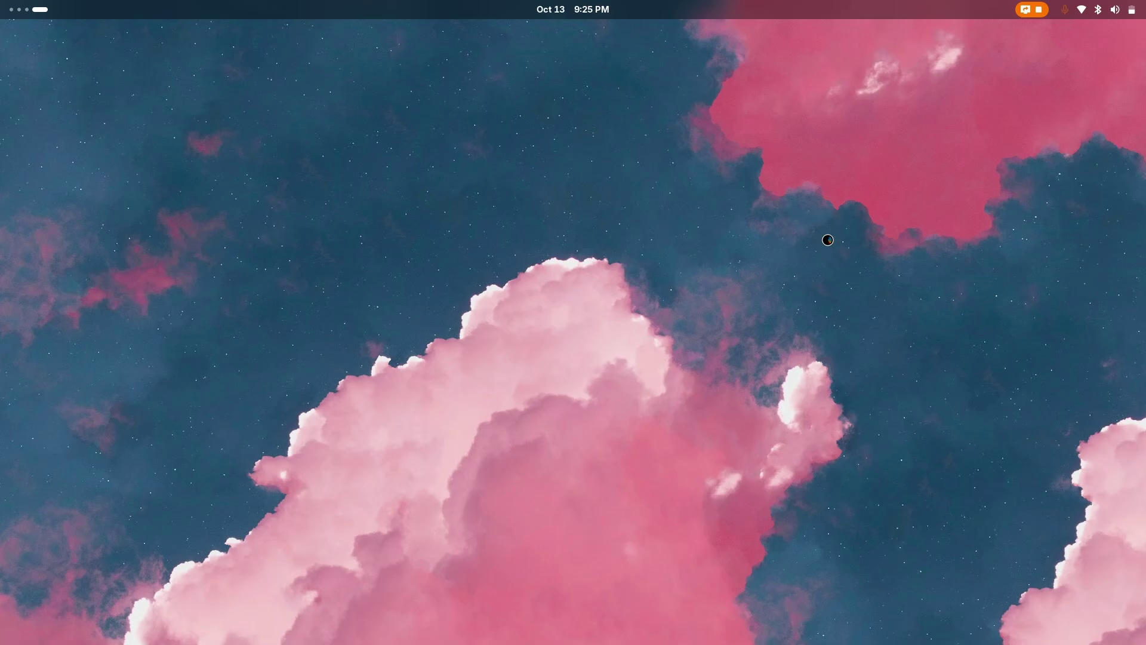
Step: From the 'ext' search results, view the Extensions page, then the installed Extension Manager page
{"action": "key", "text": "super"}
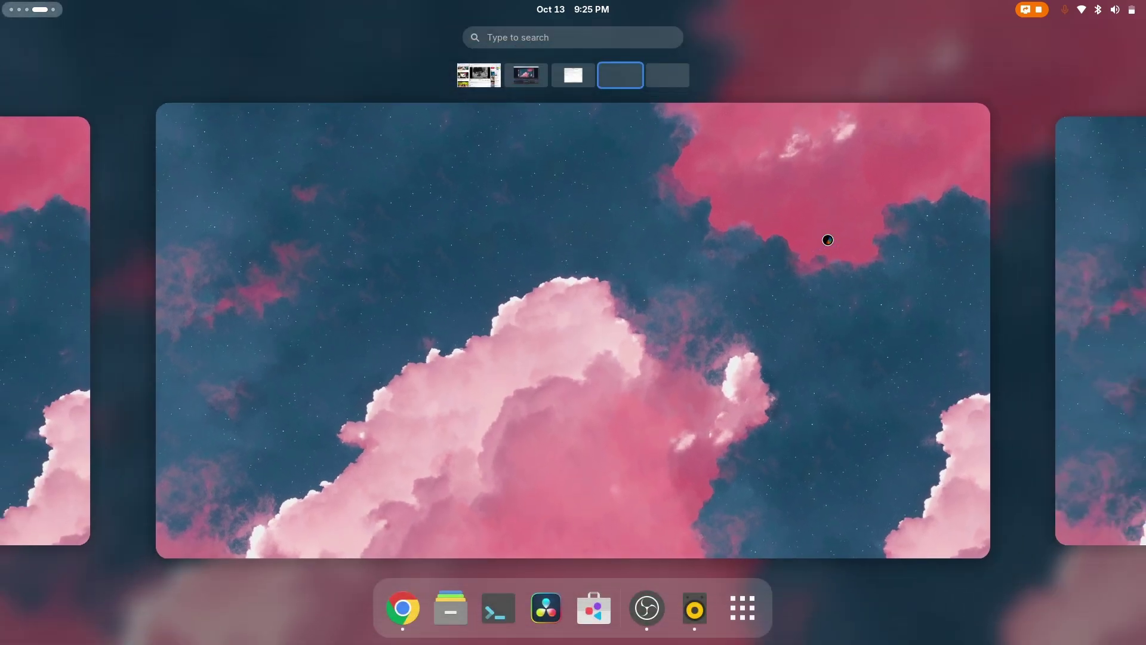
{"action": "type", "text": "ex"}
{"action": "key", "text": "Escape"}
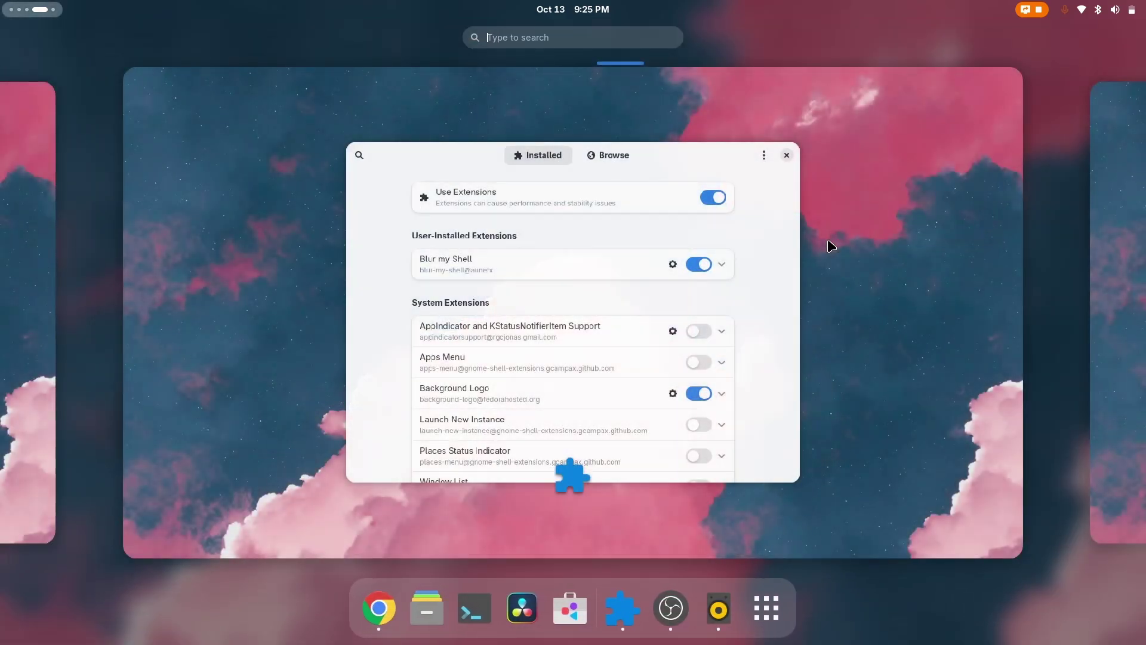
{"action": "key", "text": "super+Page_Down"}
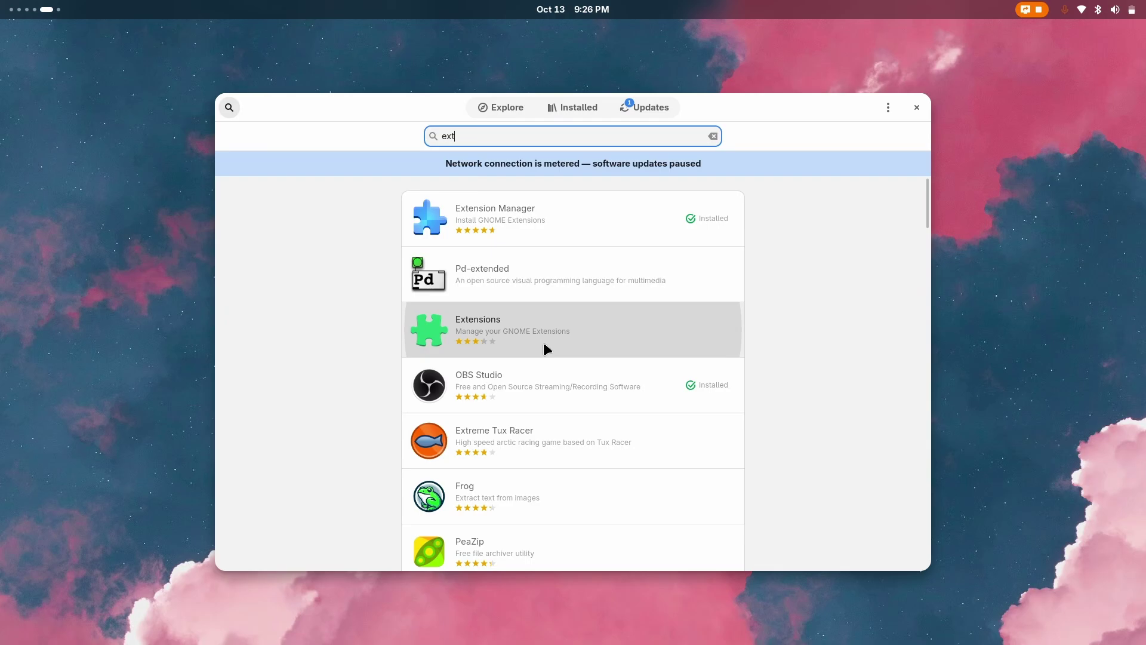
{"action": "left_click", "coordinate": [545, 343]}
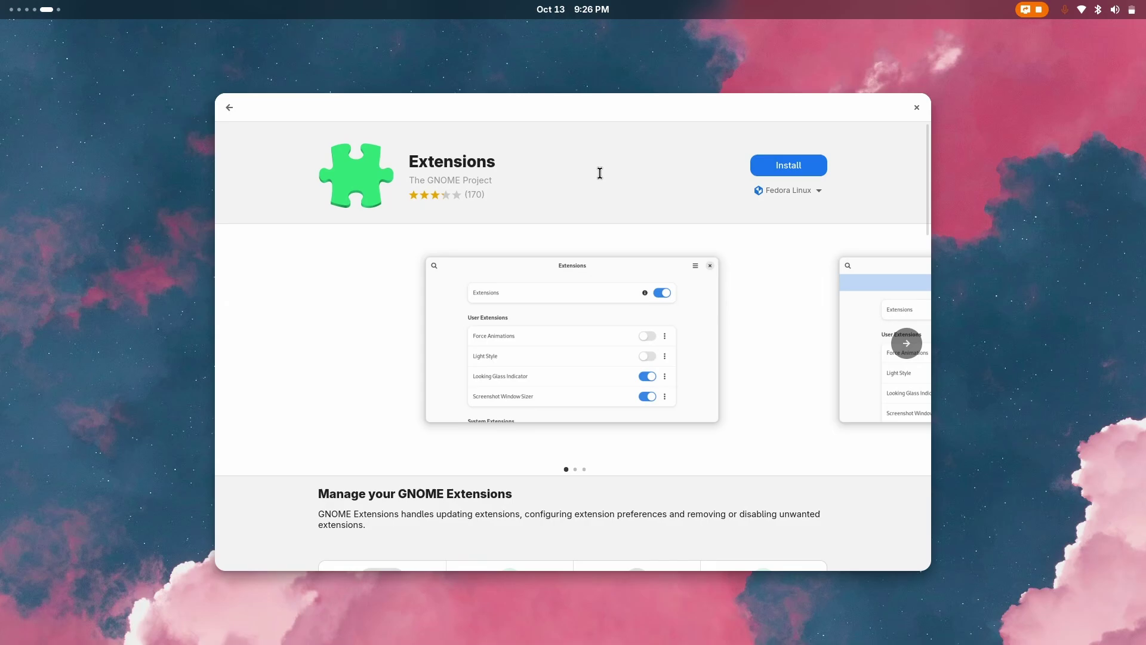
{"action": "left_click", "coordinate": [226, 108]}
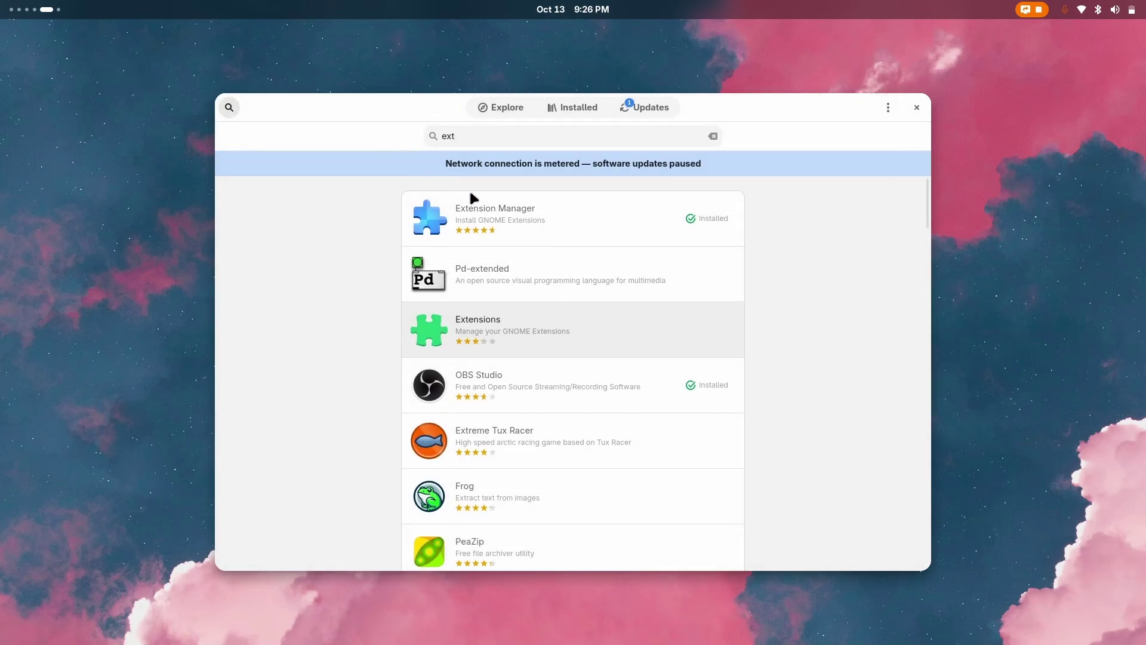
{"action": "left_click", "coordinate": [514, 207]}
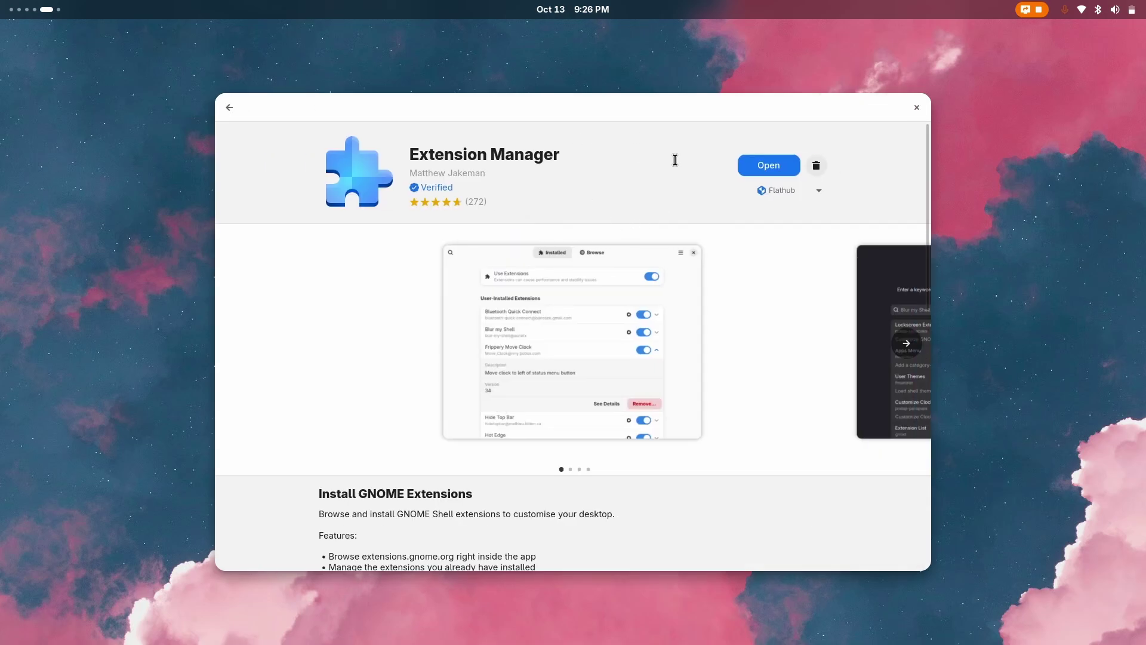
Step: Close Software, bring up Extension Manager, and scroll the Installed list showing Blur my Shell
{"action": "left_click", "coordinate": [915, 106]}
{"action": "key", "text": "super"}
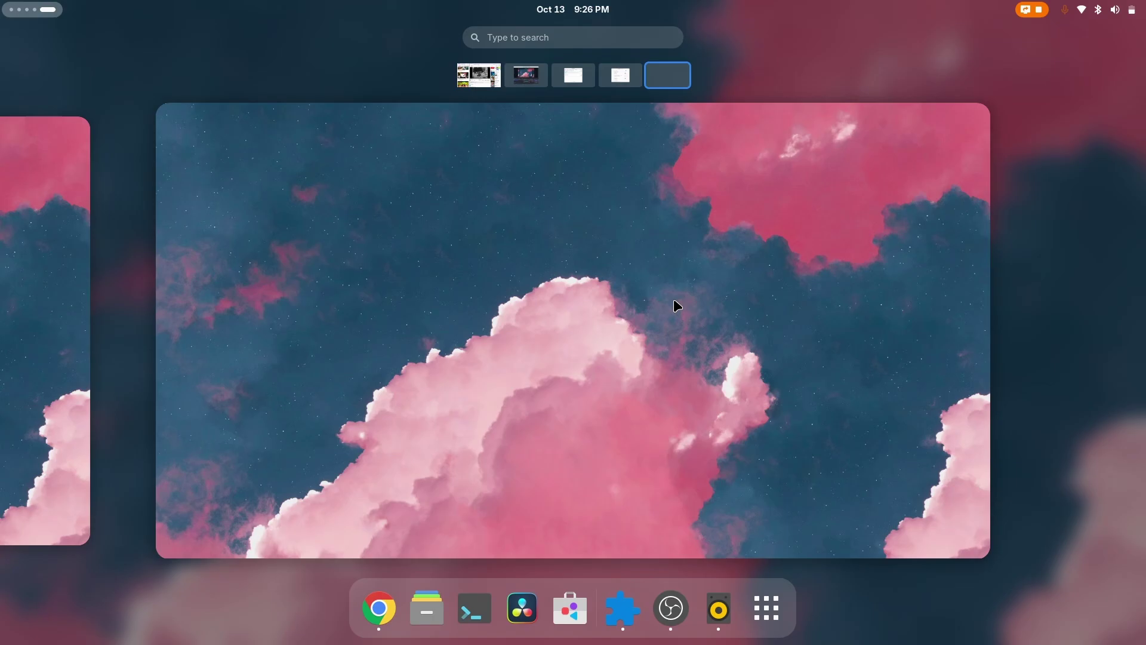
{"action": "left_click", "coordinate": [622, 609]}
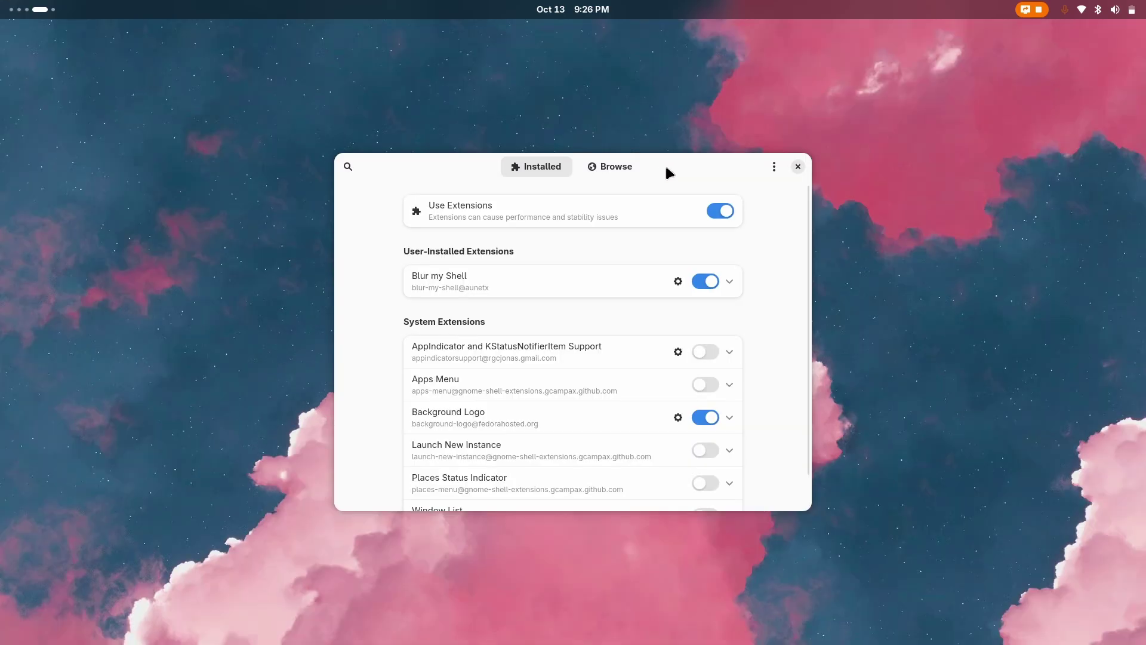
{"action": "left_click", "coordinate": [596, 172]}
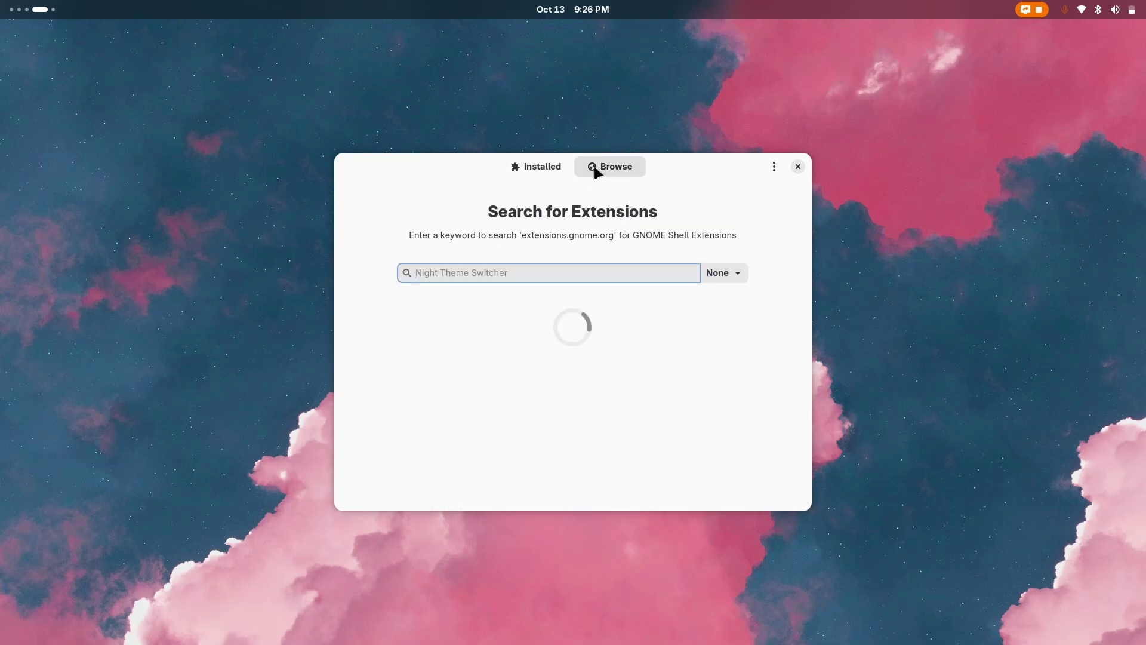
{"action": "left_click", "coordinate": [543, 168]}
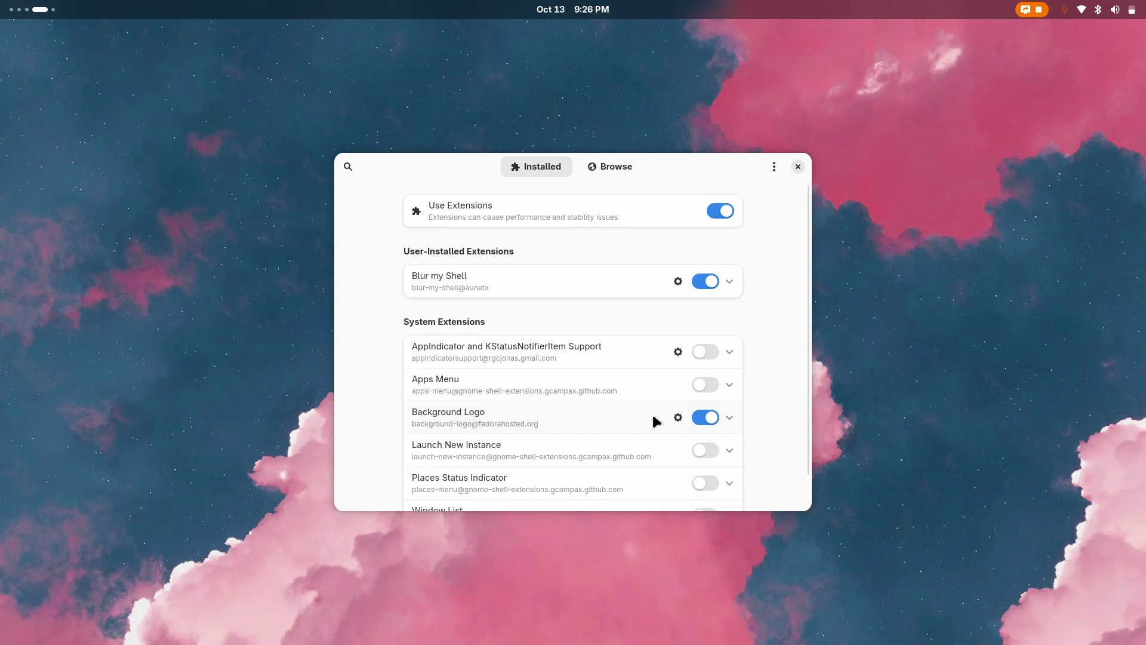
{"action": "scroll", "coordinate": [656, 422], "scroll_direction": "down", "scroll_amount": 1}
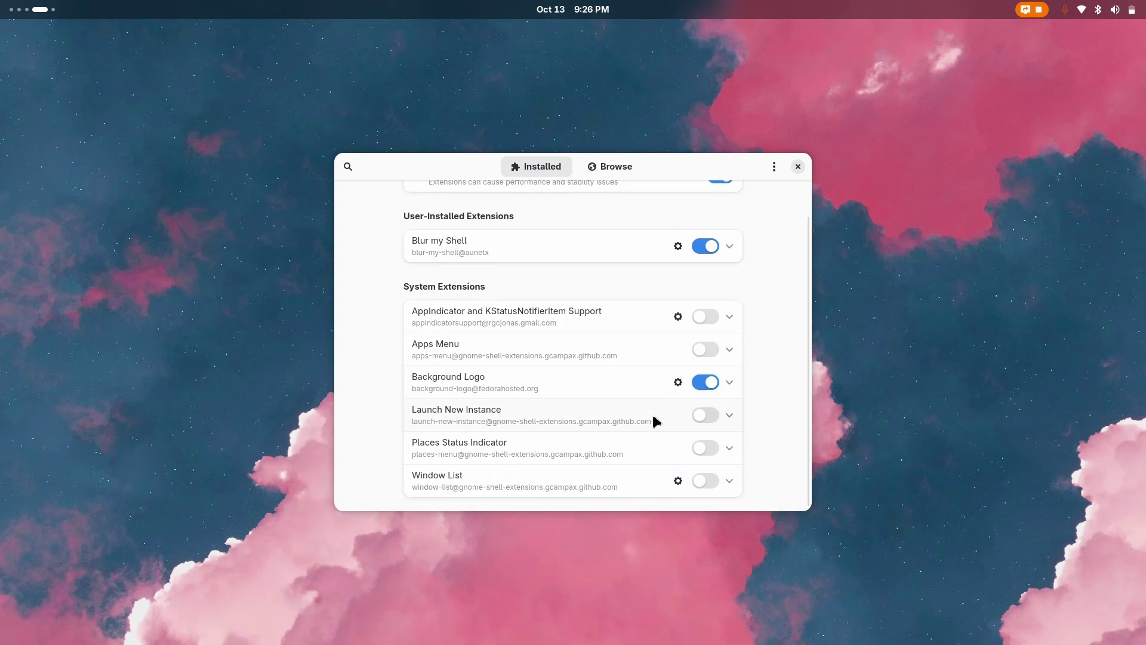
{"action": "left_click", "coordinate": [599, 172]}
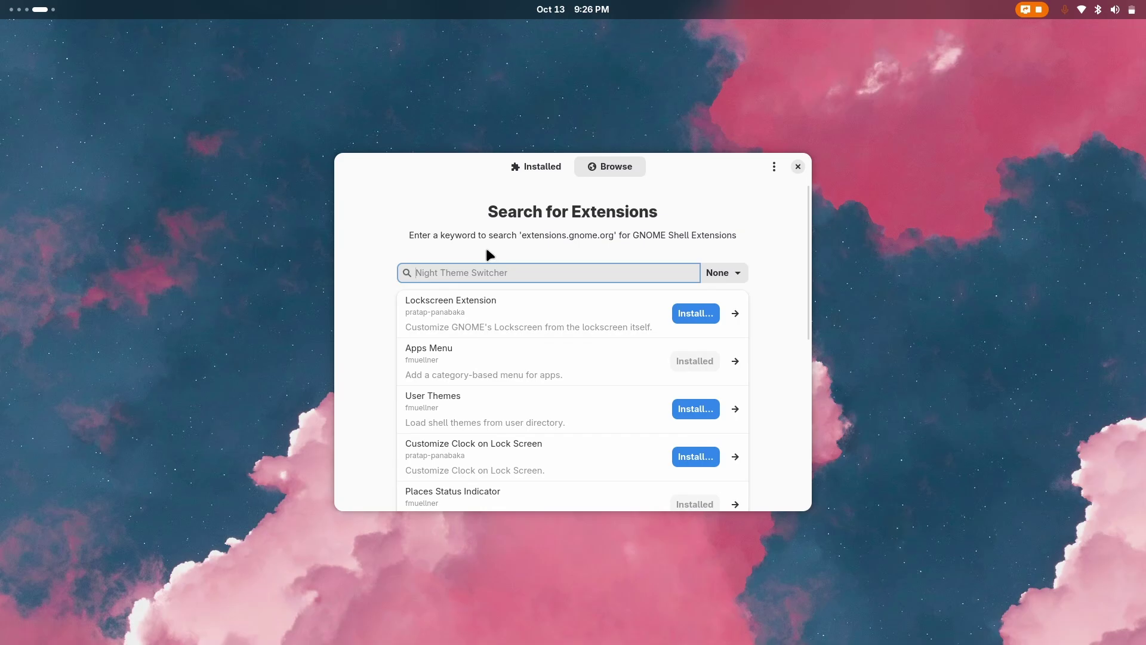
{"action": "type", "text": "clock"}
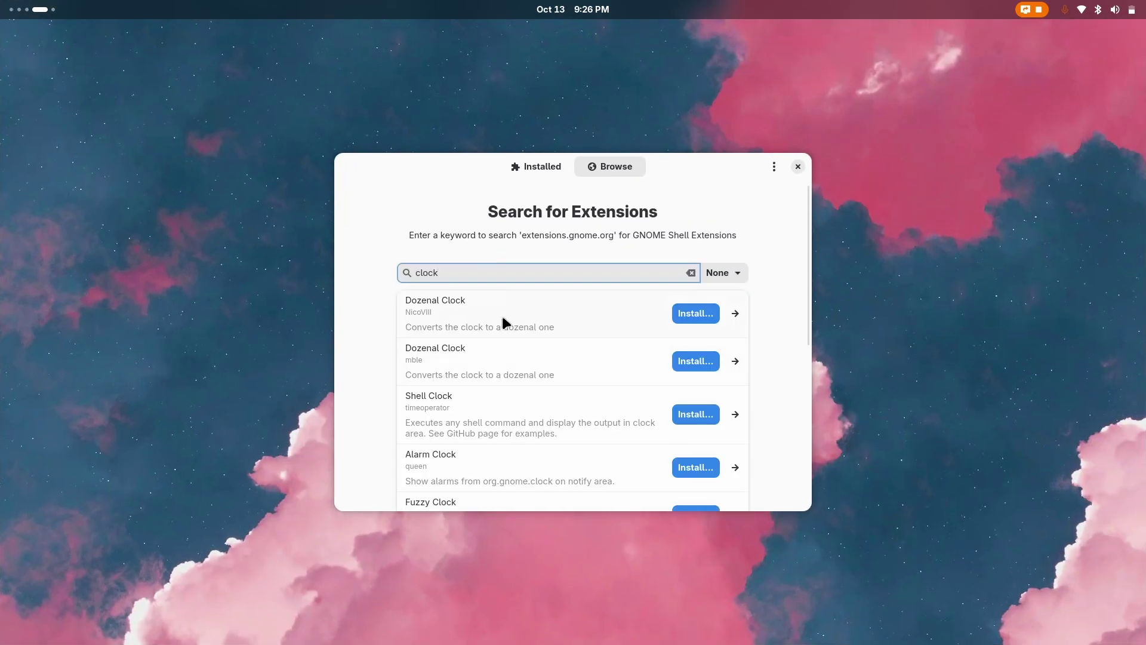
{"action": "scroll", "coordinate": [475, 431], "scroll_direction": "down", "scroll_amount": 2}
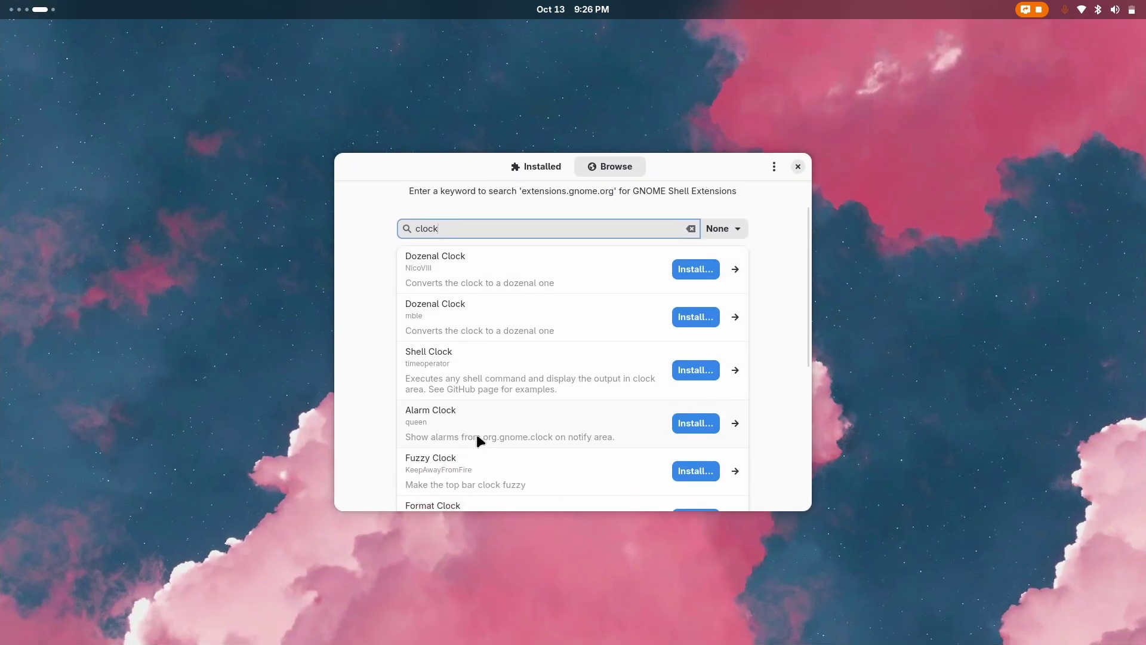
{"action": "left_click", "coordinate": [514, 463]}
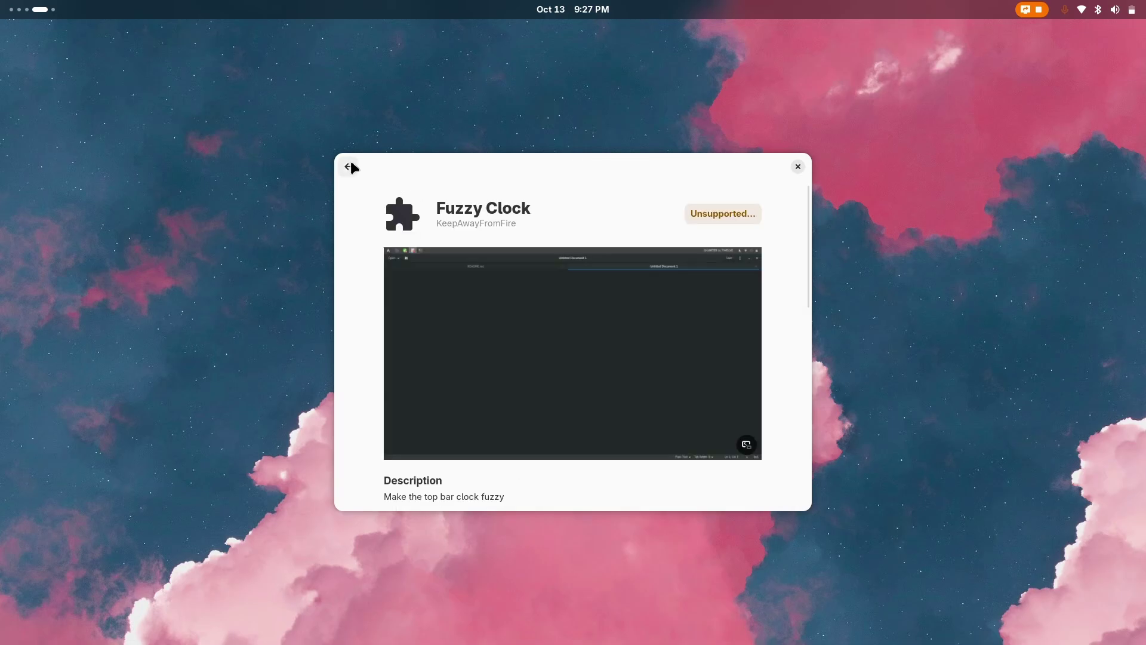
{"action": "left_click", "coordinate": [351, 163]}
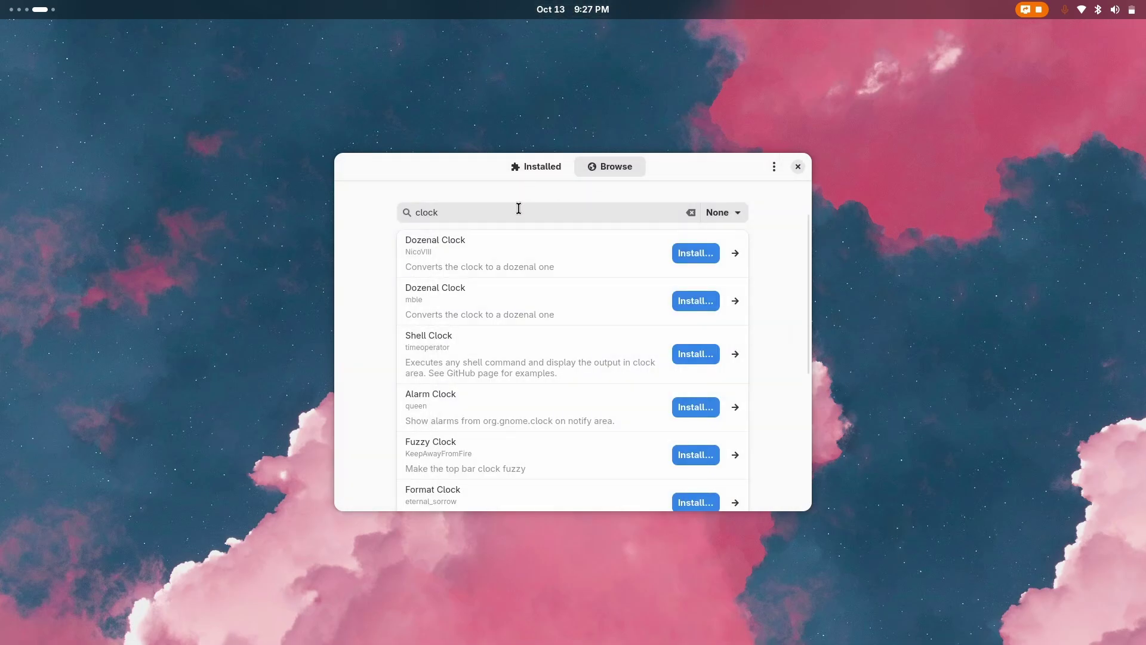
{"action": "left_click", "coordinate": [549, 161]}
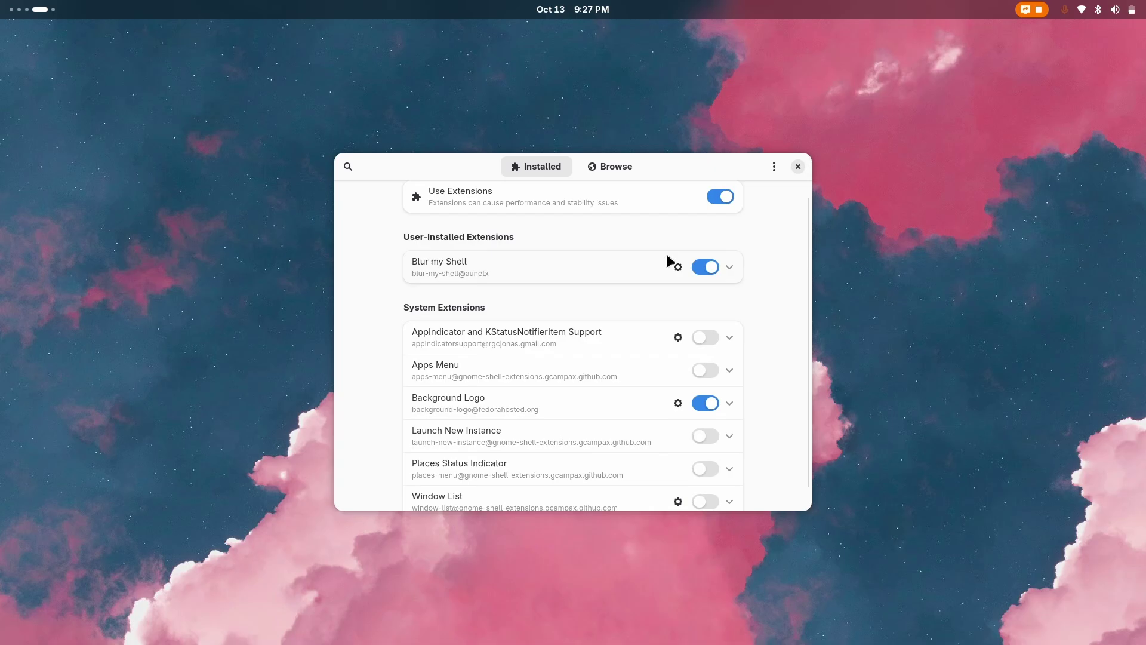
Step: Open Blur my Shell preferences and inspect the Default rounded pipeline effects
{"action": "left_click", "coordinate": [678, 267]}
{"action": "key", "text": "super"}
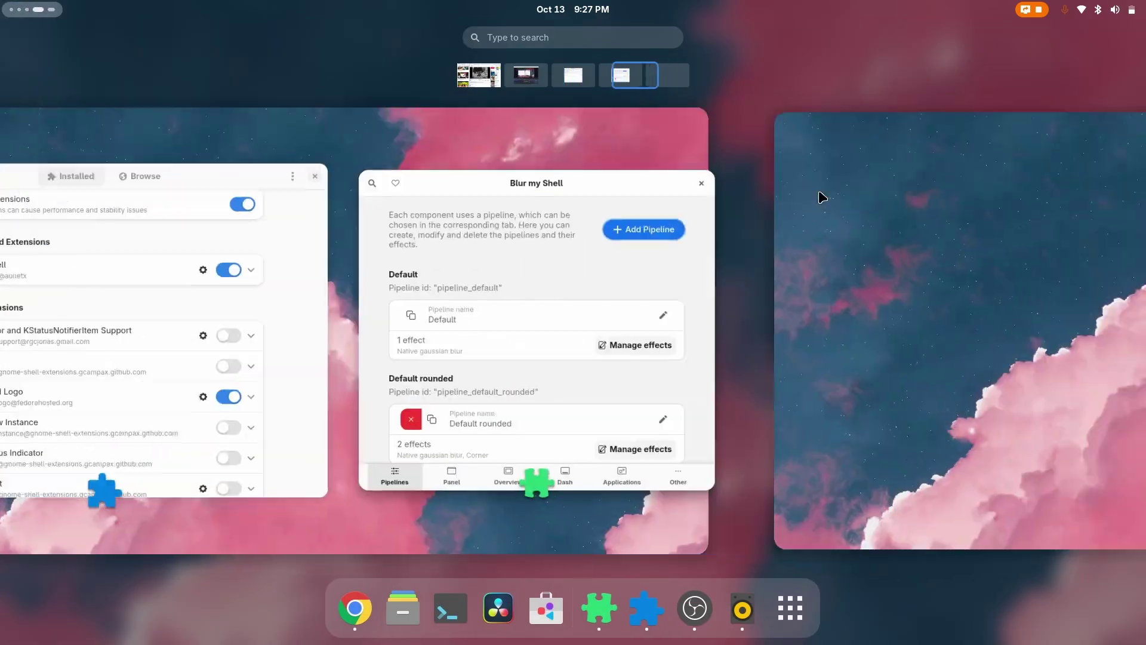
{"action": "left_click", "coordinate": [822, 197]}
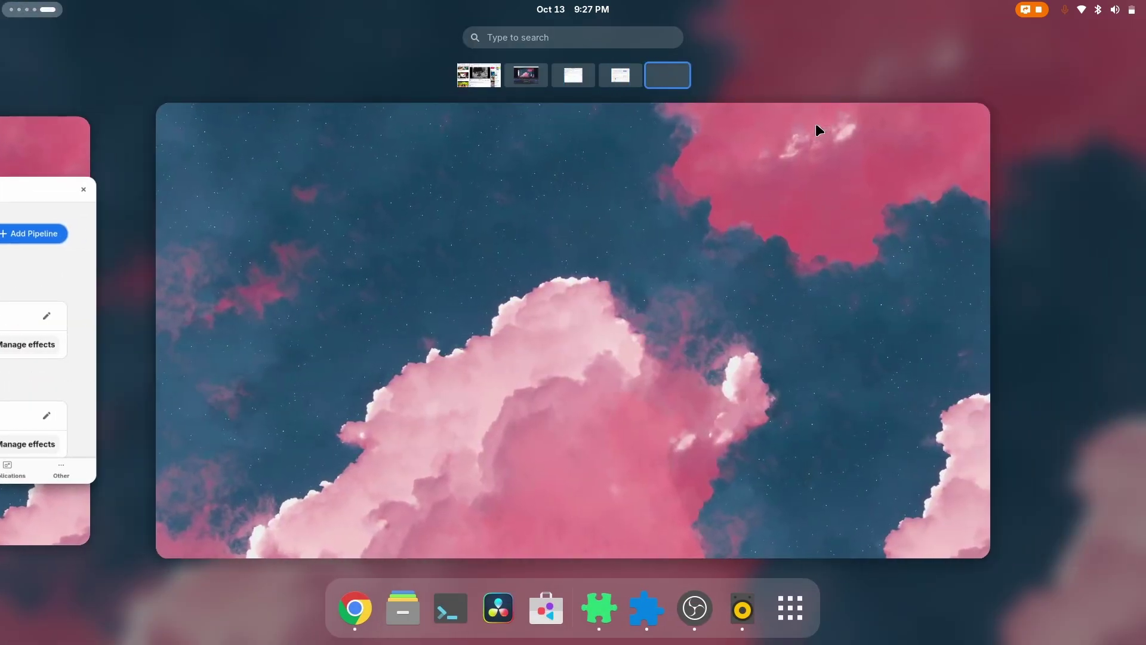
{"action": "key", "text": "Escape"}
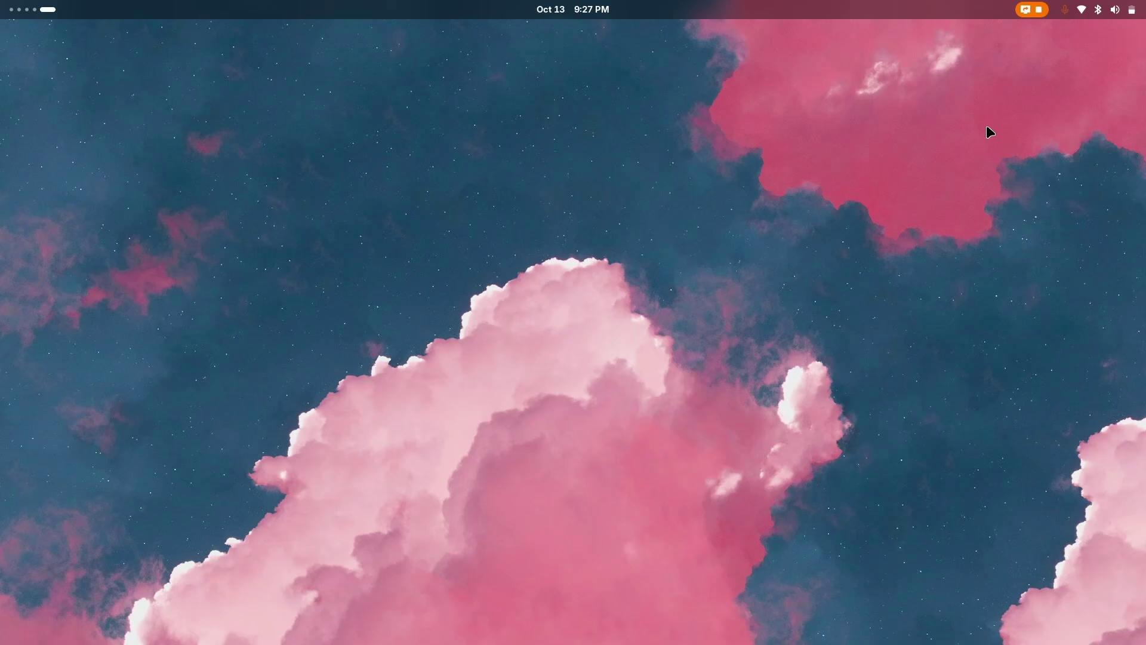
{"action": "key", "text": "super+Page_Up"}
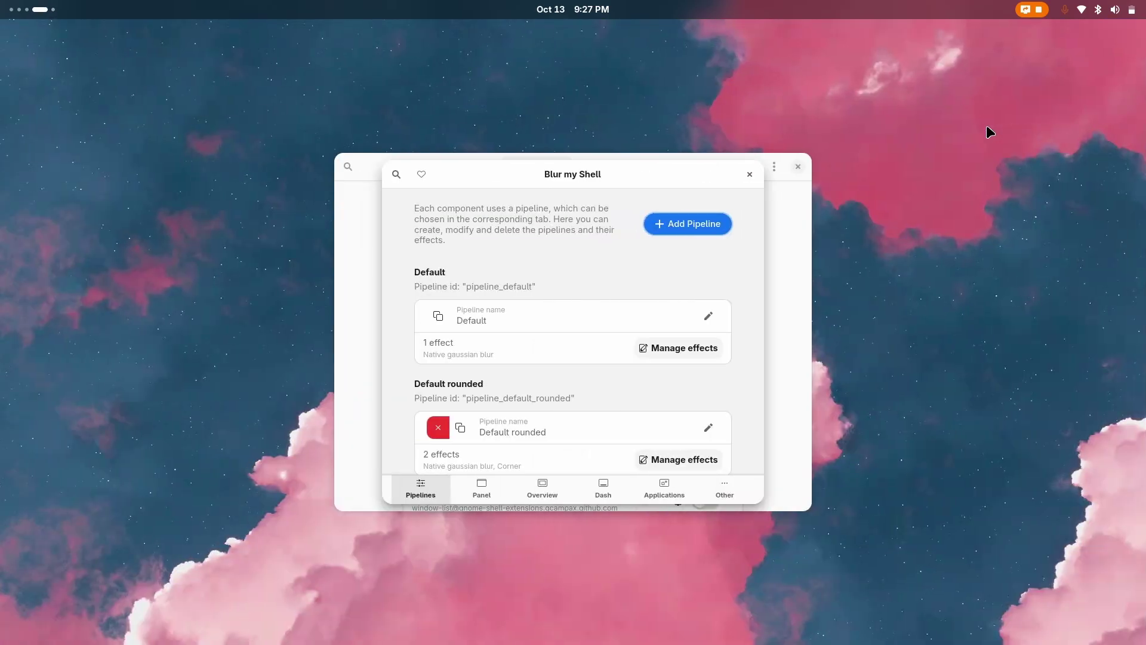
{"action": "left_click", "coordinate": [477, 467]}
{"action": "left_click", "coordinate": [731, 234]}
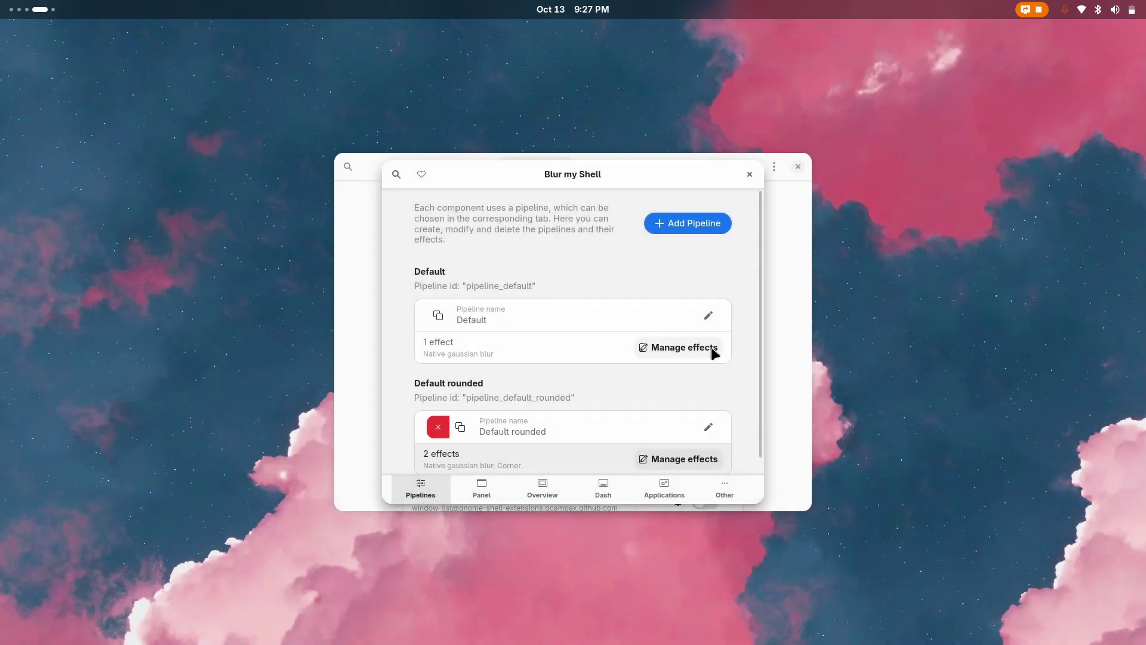
Step: Toggle Dash to Dock blur and Panel blur off and back on, leaving both enabled
{"action": "left_click", "coordinate": [610, 487]}
{"action": "left_click", "coordinate": [722, 215]}
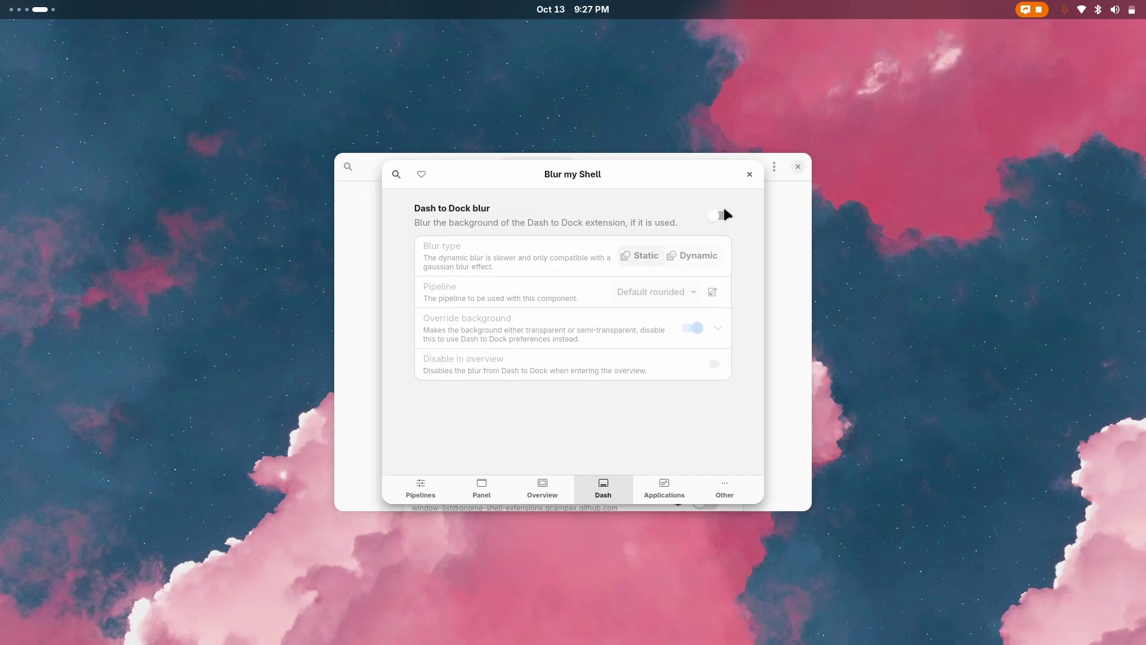
{"action": "left_click", "coordinate": [724, 210]}
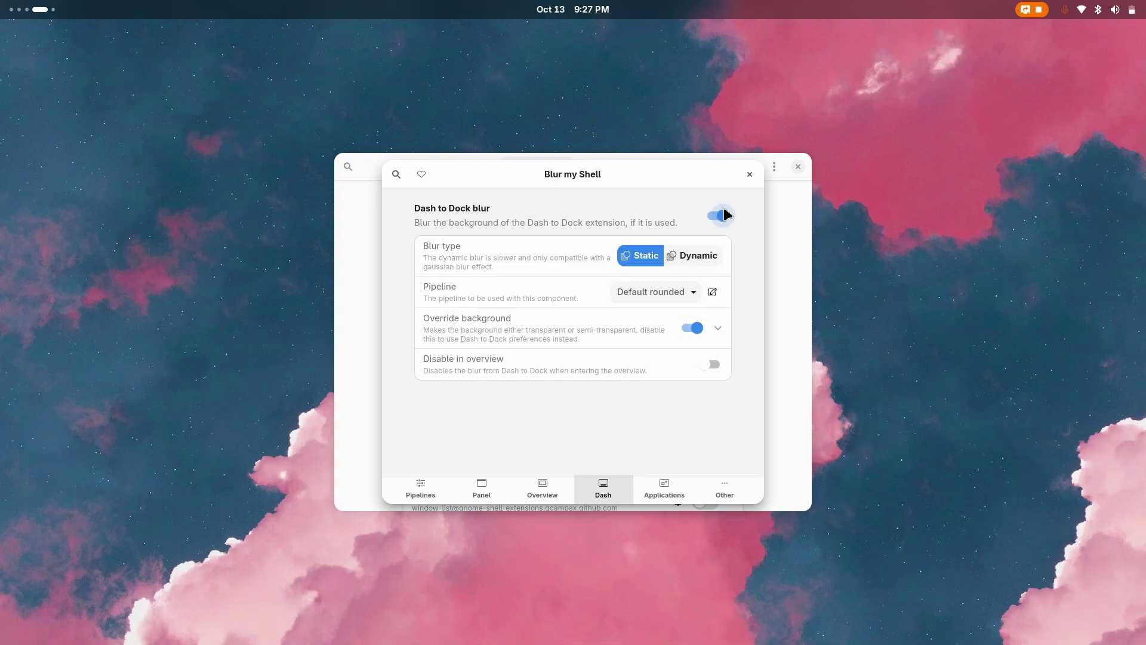
{"action": "left_click", "coordinate": [540, 478]}
{"action": "left_click", "coordinate": [481, 502]}
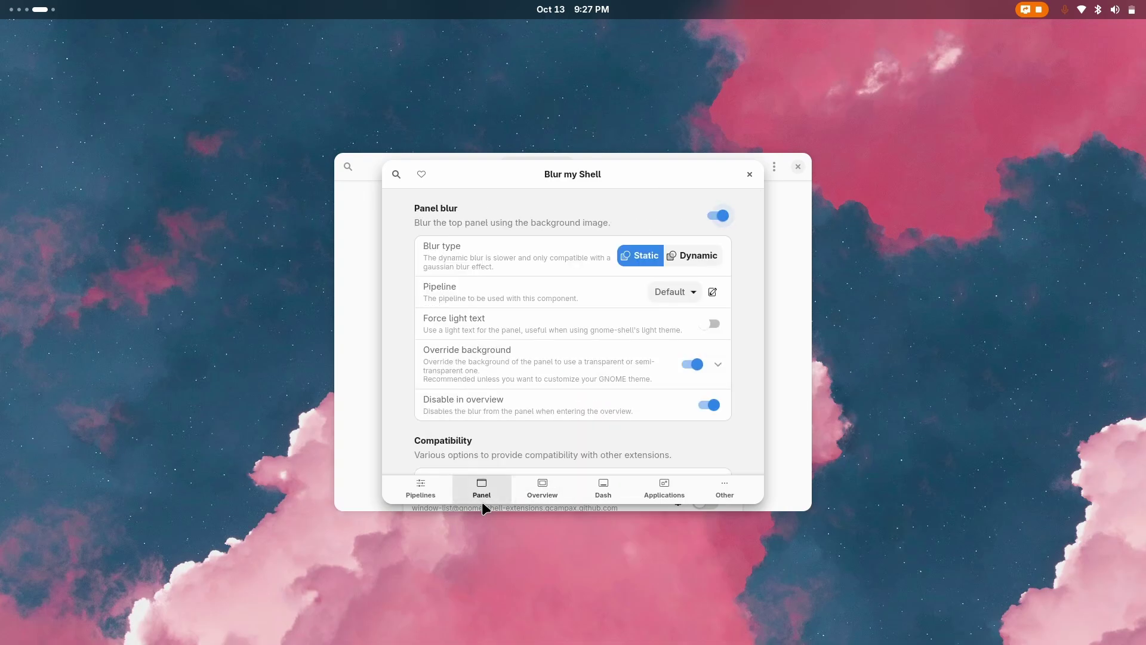
{"action": "double_click", "coordinate": [715, 213]}
{"action": "left_click", "coordinate": [715, 213]}
{"action": "left_click", "coordinate": [715, 210]}
Step: Close Blur my Shell preferences and switch Extension Manager to browsing online extensions
{"action": "left_click", "coordinate": [750, 175]}
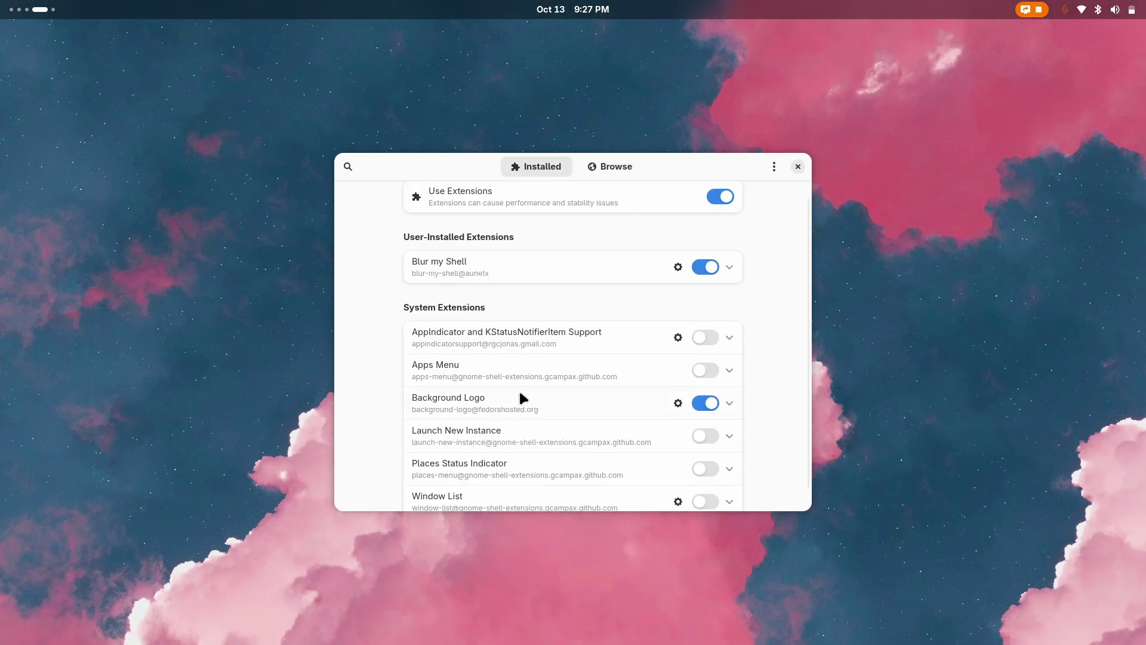
{"action": "scroll", "coordinate": [542, 399], "scroll_direction": "down", "scroll_amount": 1}
{"action": "scroll", "coordinate": [543, 399], "scroll_direction": "up", "scroll_amount": 2}
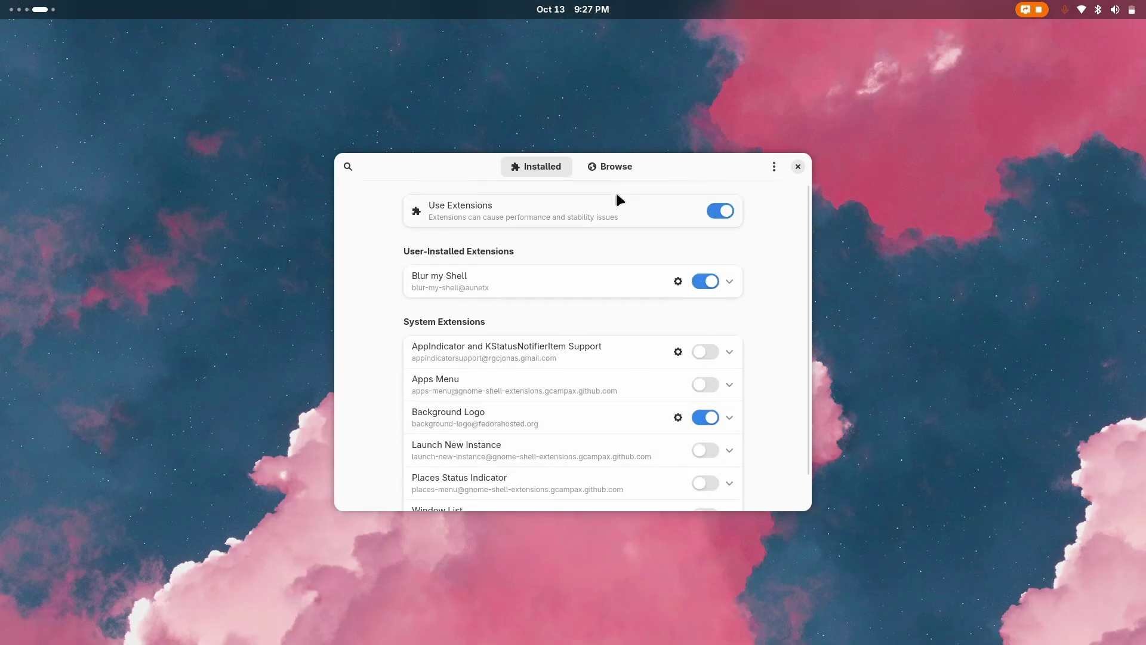
{"action": "left_click", "coordinate": [619, 166]}
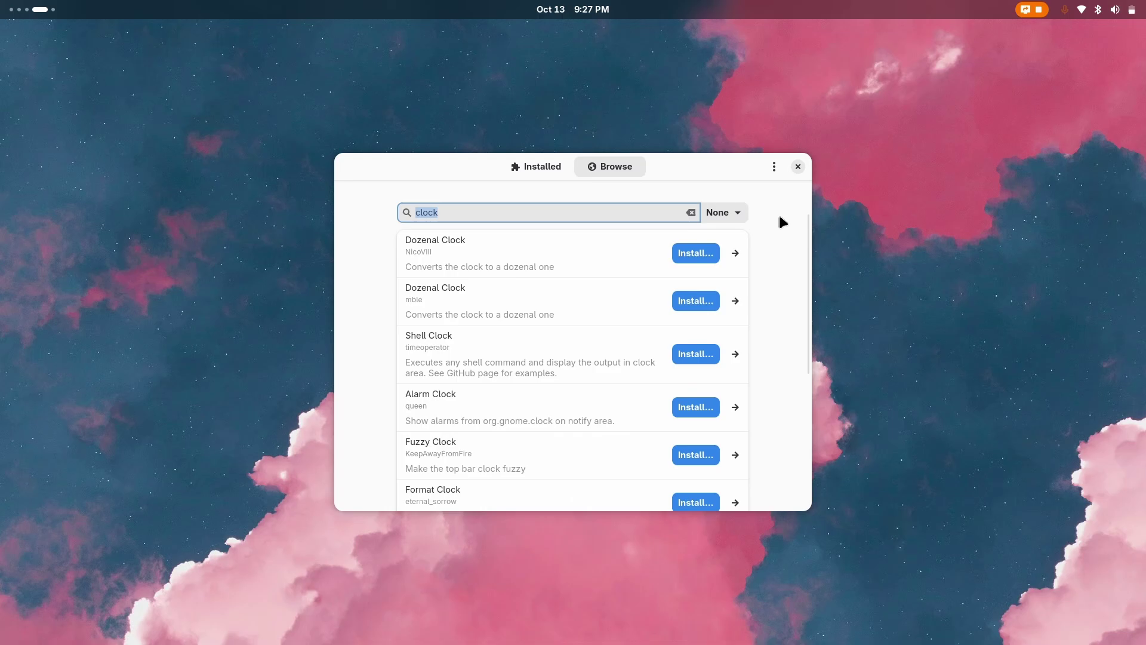
Step: Close Extension Manager and launch Volume Control from the dock
{"action": "left_click", "coordinate": [799, 166]}
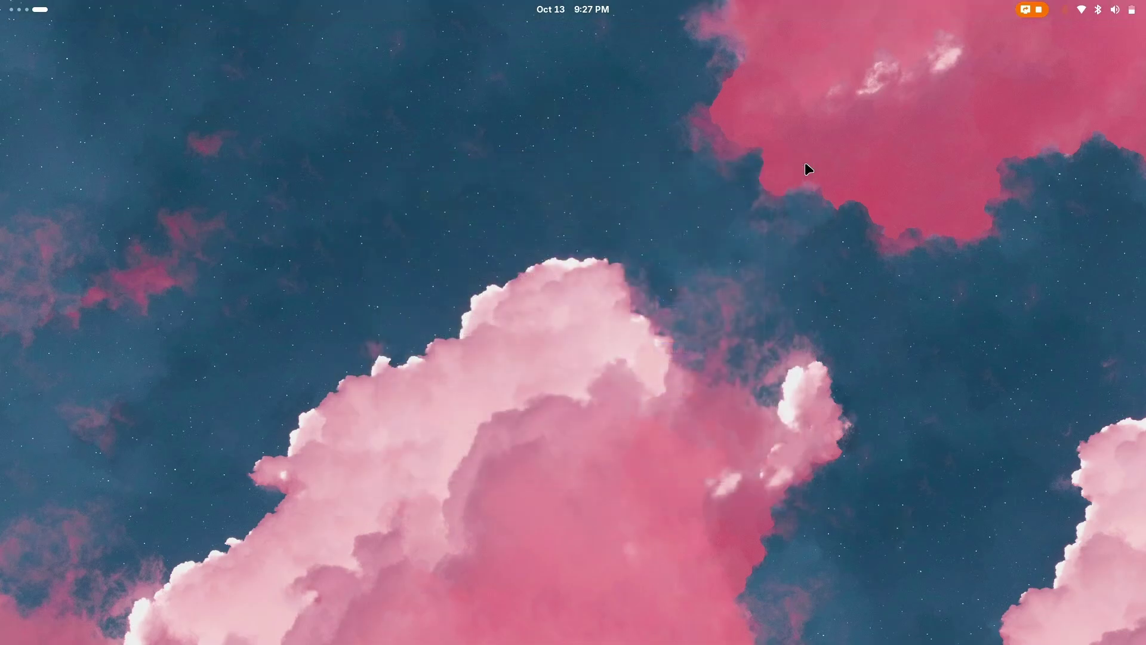
{"action": "key", "text": "super"}
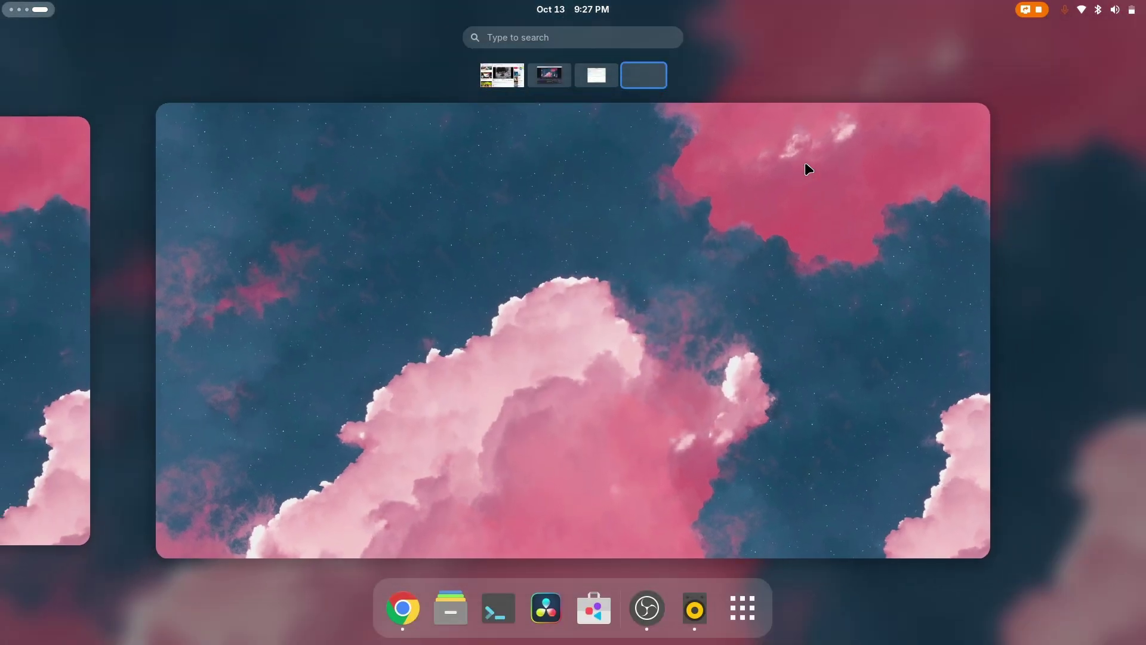
{"action": "left_click", "coordinate": [702, 629]}
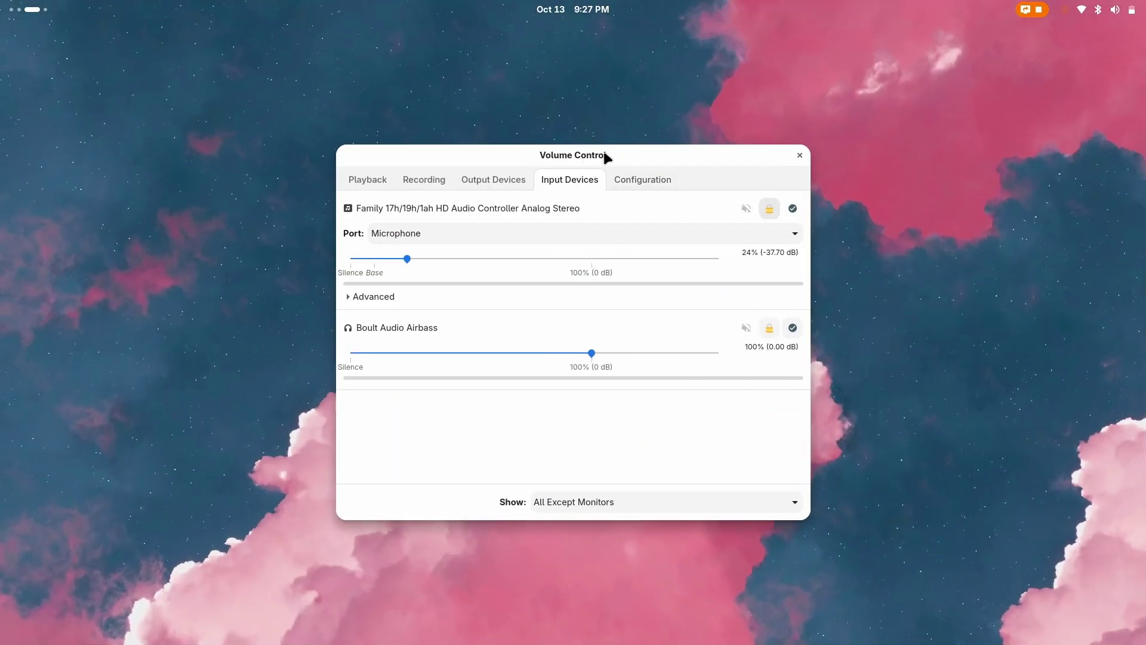
Step: Open a Terminal on the empty workspace and run pavucontrol
{"action": "key", "text": "super"}
{"action": "key", "text": "ctrl+alt+Right"}
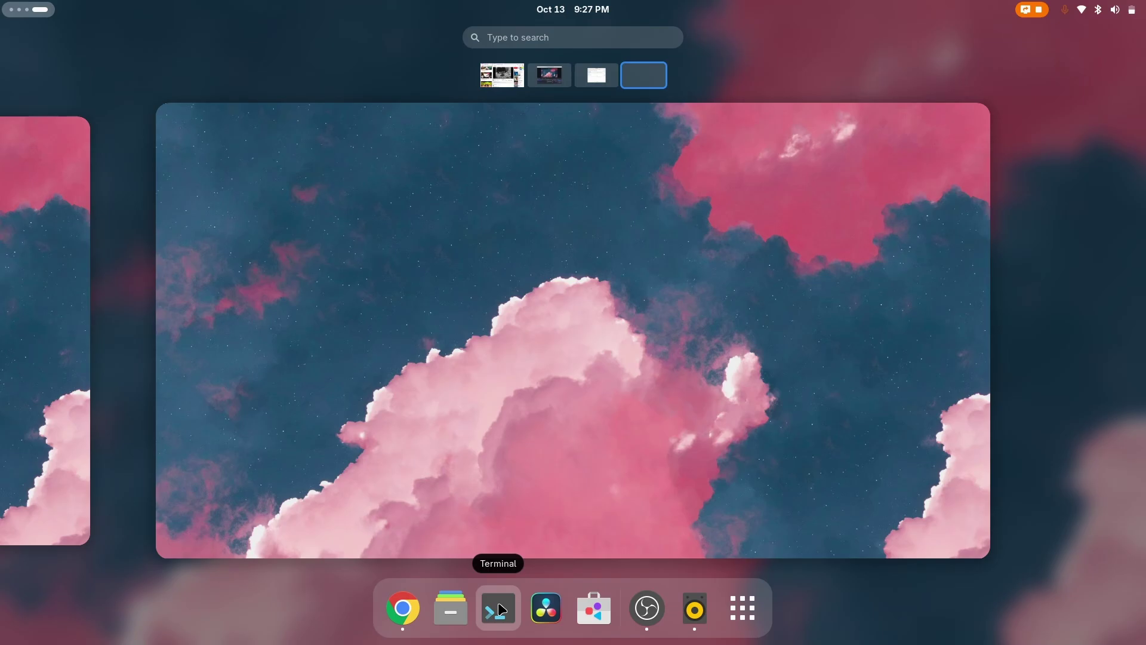
{"action": "left_click", "coordinate": [518, 379]}
{"action": "key", "text": "ctrl+alt+t"}
{"action": "type", "text": "pavu"}
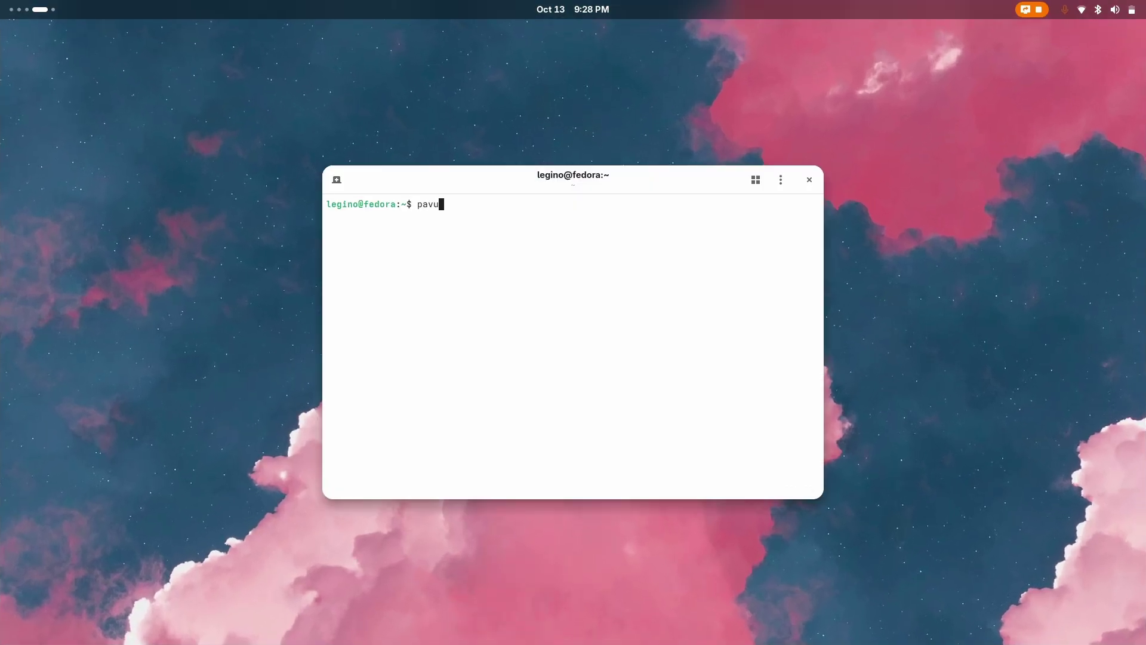
{"action": "type", "text": "control"}
{"action": "key", "text": "Return"}
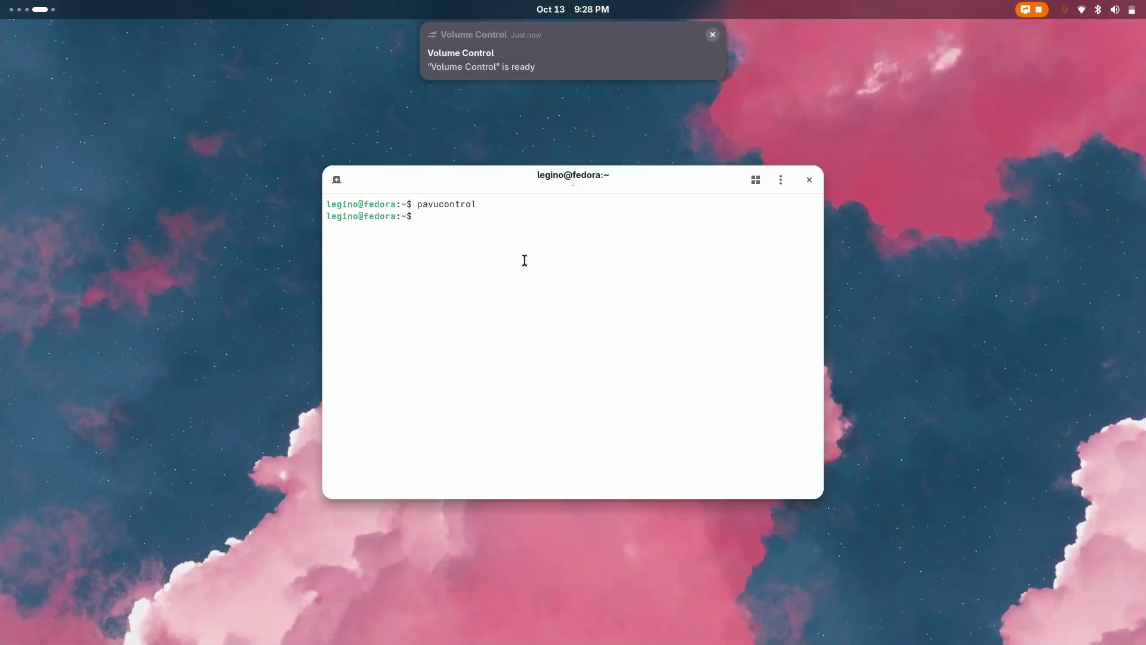
{"action": "key", "text": "ctrl+alt+Left"}
{"action": "key", "text": "ctrl+alt+Right"}
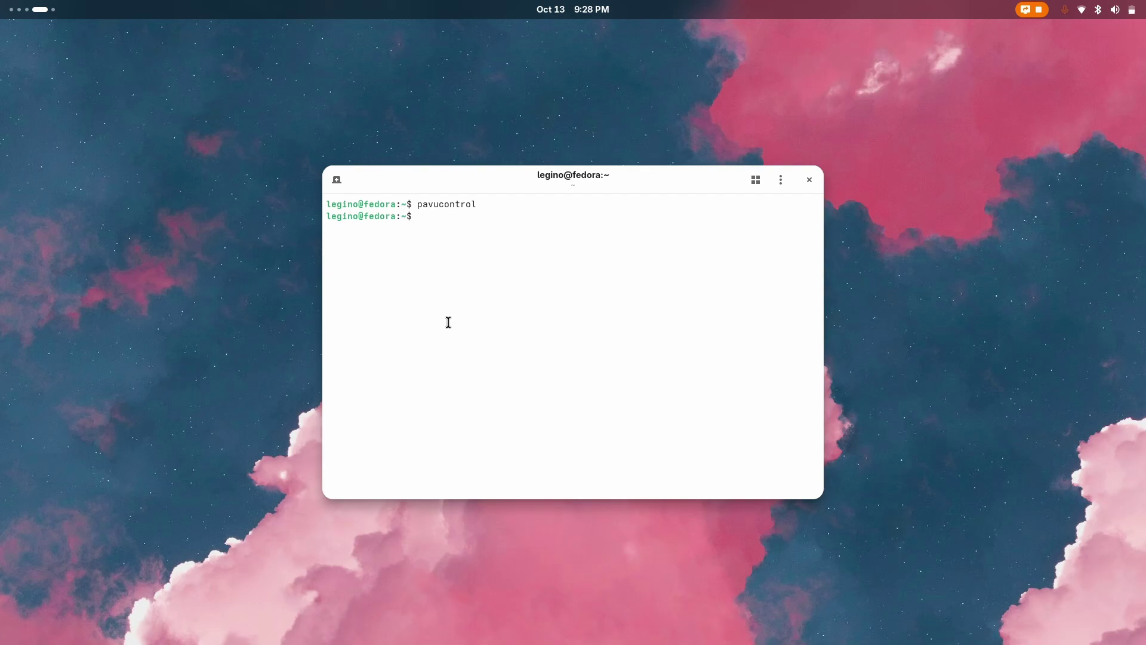
Step: Run 'sudo dnf install pavucontrol' and enter the sudo password
{"action": "key", "text": "Up"}
{"action": "key", "text": "Left"}
{"action": "key", "text": "Left"}
{"action": "key", "text": "Left"}
{"action": "key", "text": "Left"}
{"action": "key", "text": "Left"}
{"action": "key", "text": "Left"}
{"action": "key", "text": "Left"}
{"action": "key", "text": "Left"}
{"action": "key", "text": "Left"}
{"action": "key", "text": "Left"}
{"action": "key", "text": "Left"}
{"action": "key", "text": "Left"}
{"action": "type", "text": "sudo dnf install"}
{"action": "key", "text": "Return"}
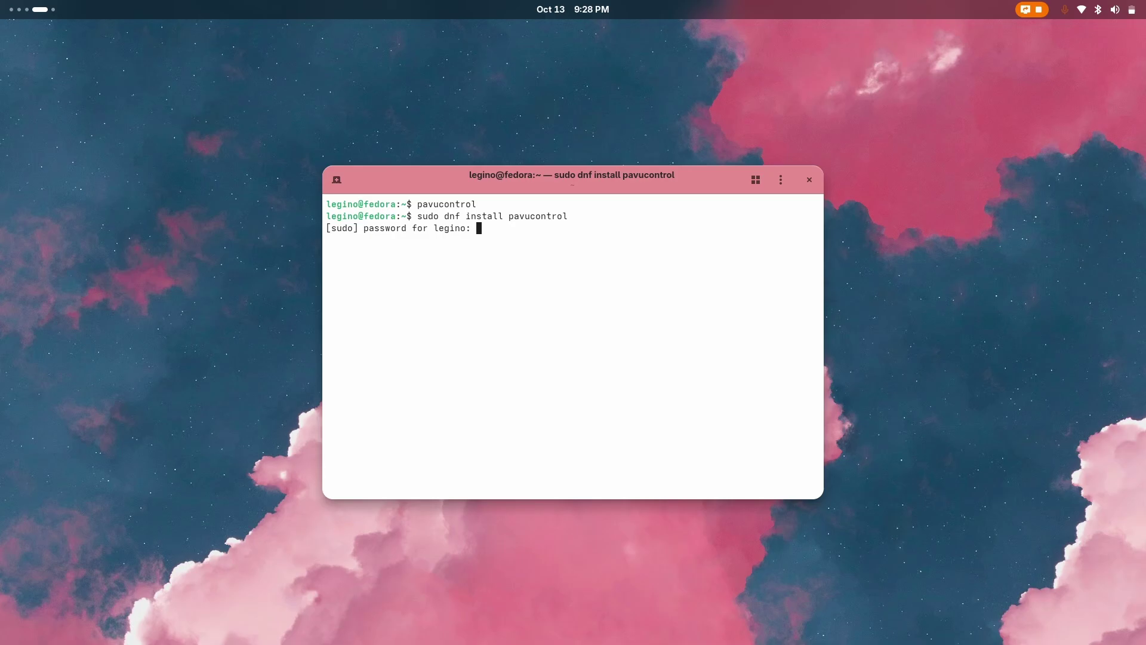
{"action": "key", "text": "Return"}
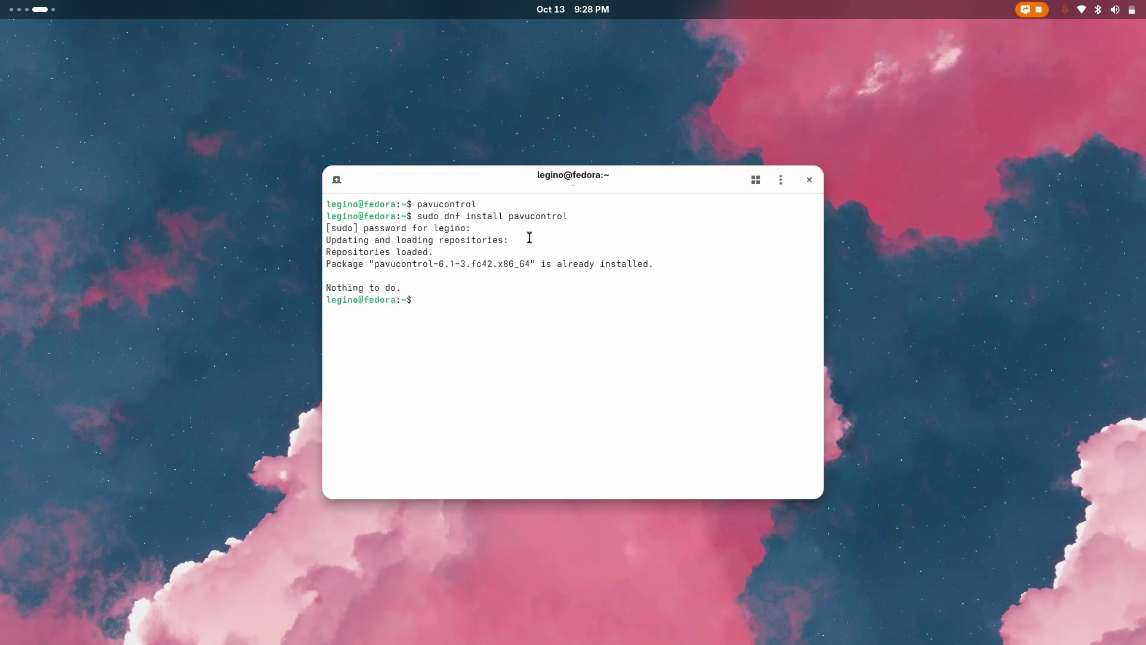
Step: Close Terminal and step through Volume Control's Playback, Recording, Output, Input and Configuration tabs
{"action": "left_click", "coordinate": [809, 180]}
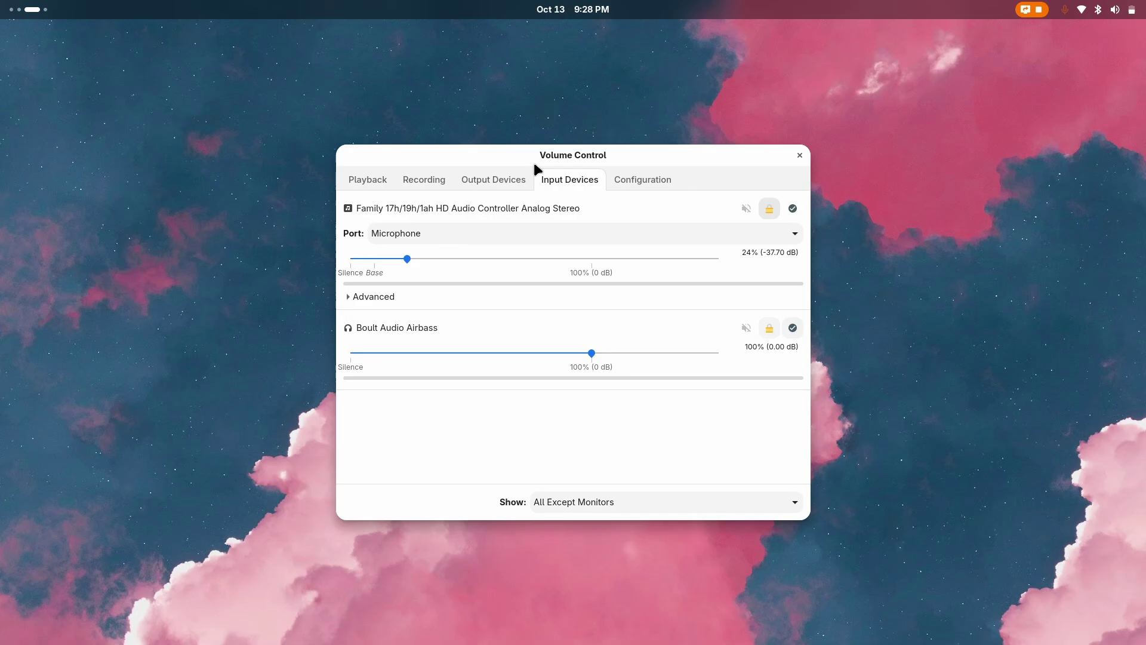
{"action": "left_click", "coordinate": [367, 179]}
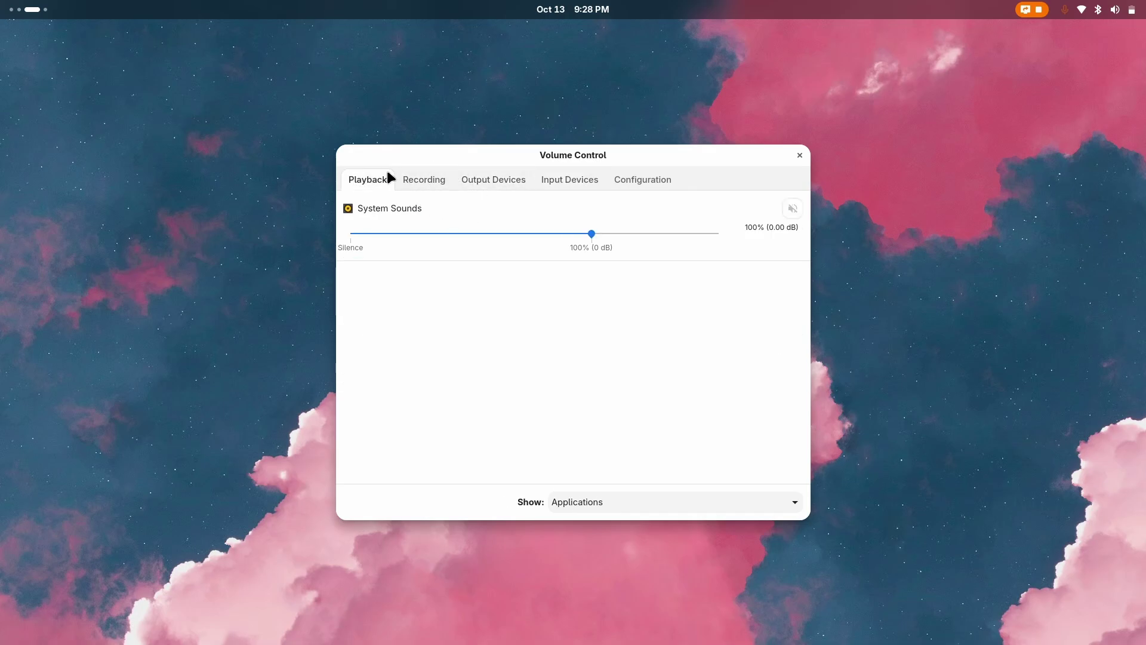
{"action": "key", "text": "super+Page_Up"}
{"action": "key", "text": "super+Page_Up"}
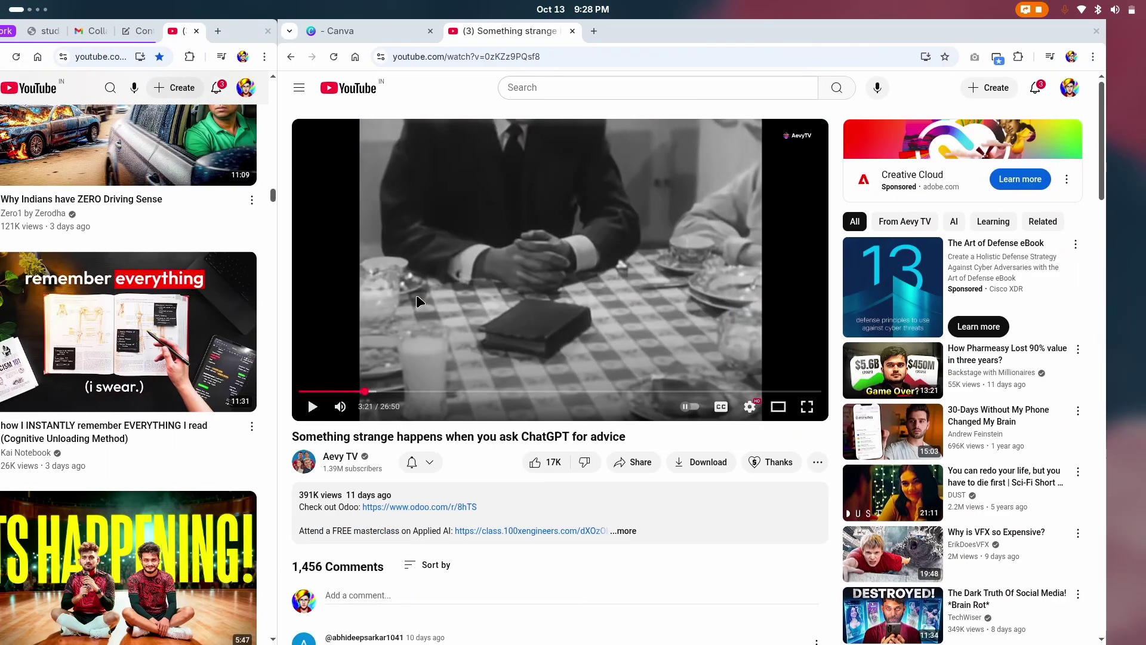
{"action": "key", "text": "super+Page_Down"}
{"action": "key", "text": "super+Page_Down"}
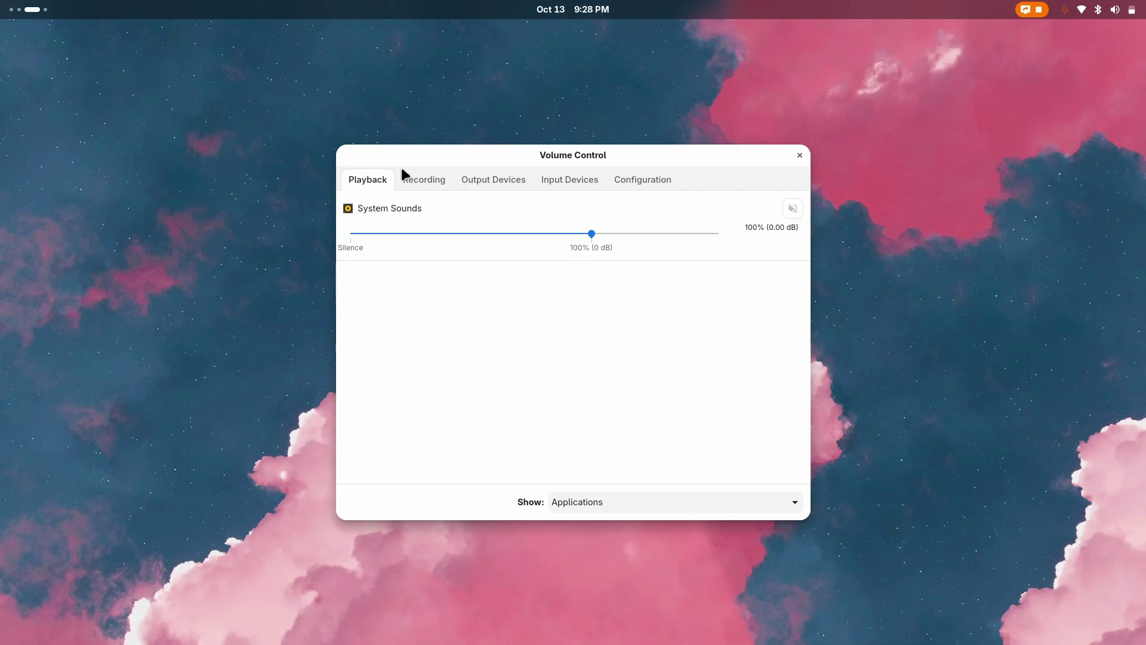
{"action": "left_click", "coordinate": [425, 179]}
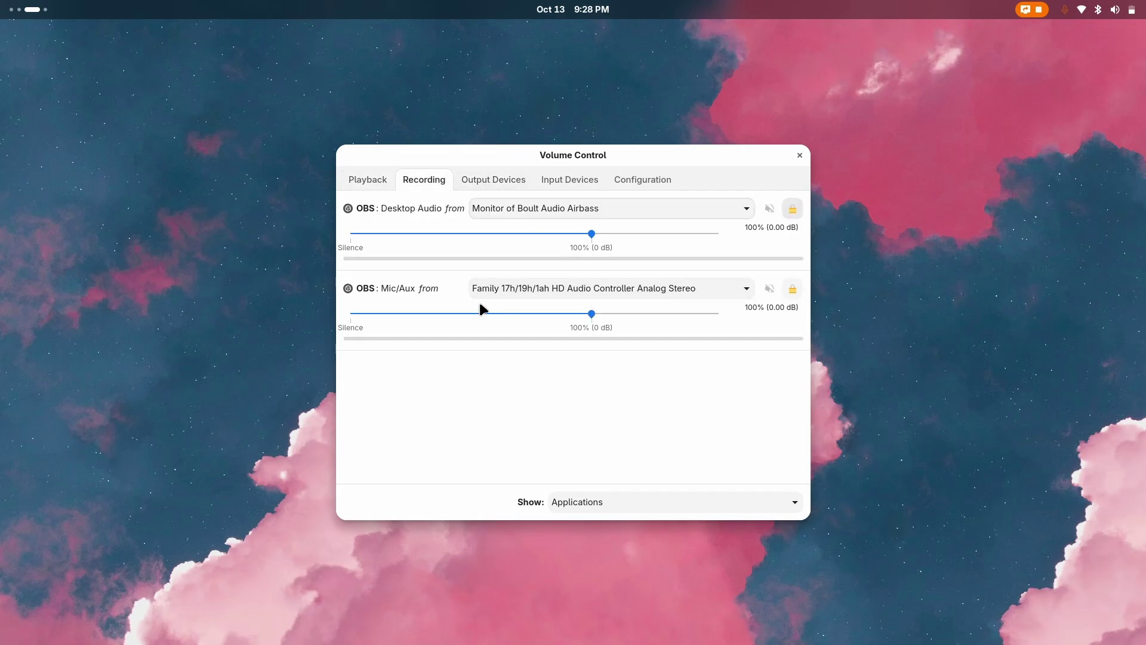
{"action": "left_click", "coordinate": [519, 179]}
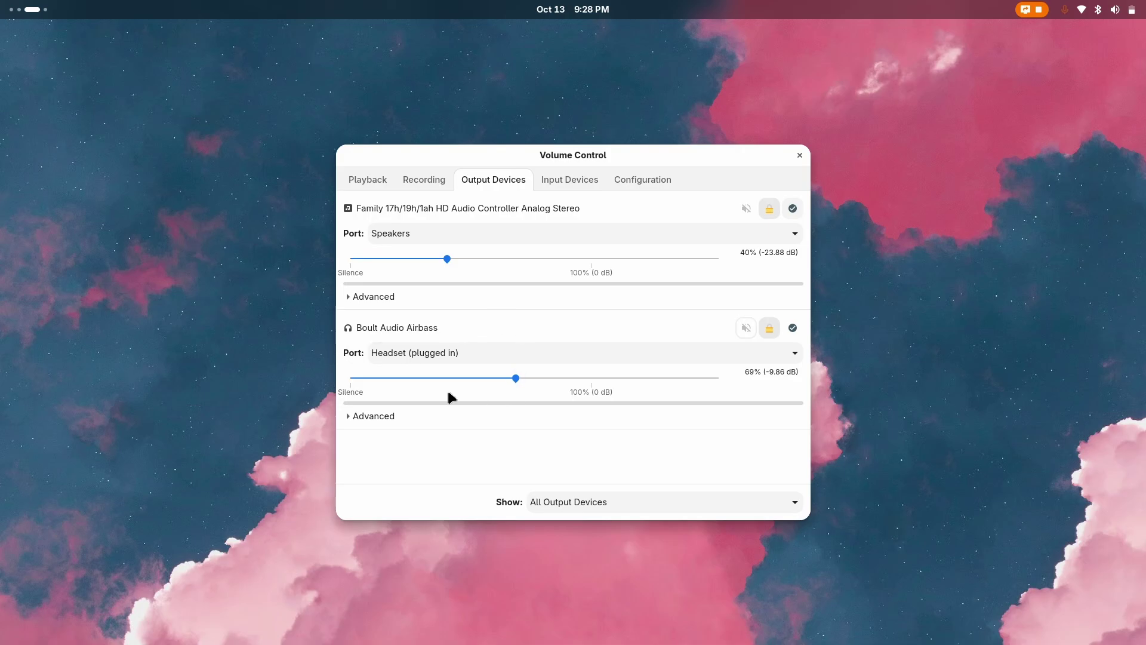
{"action": "left_click", "coordinate": [546, 180]}
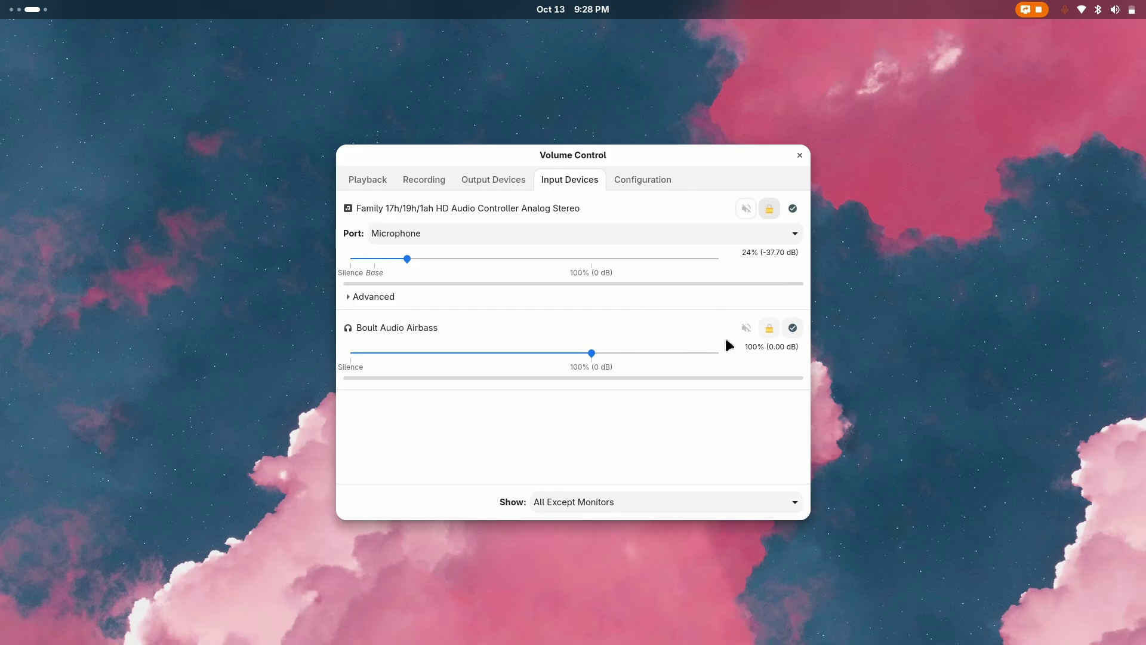
{"action": "left_click", "coordinate": [634, 182]}
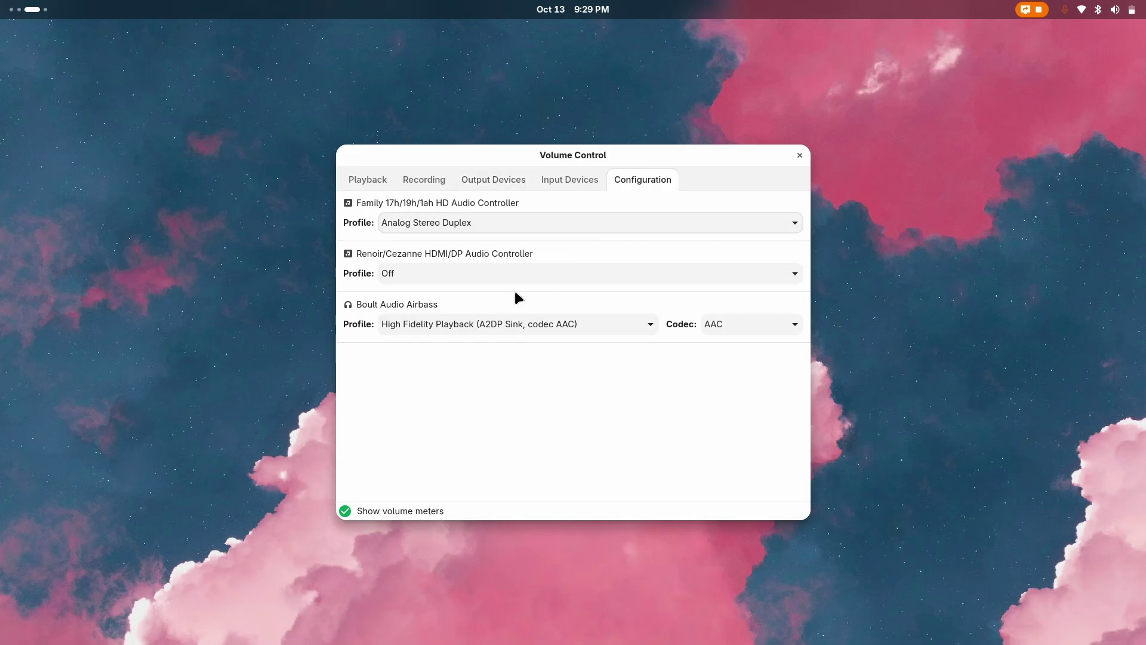
Step: Keep the headset's AAC high fidelity profile and set its codec to AAC
{"action": "left_click", "coordinate": [493, 325]}
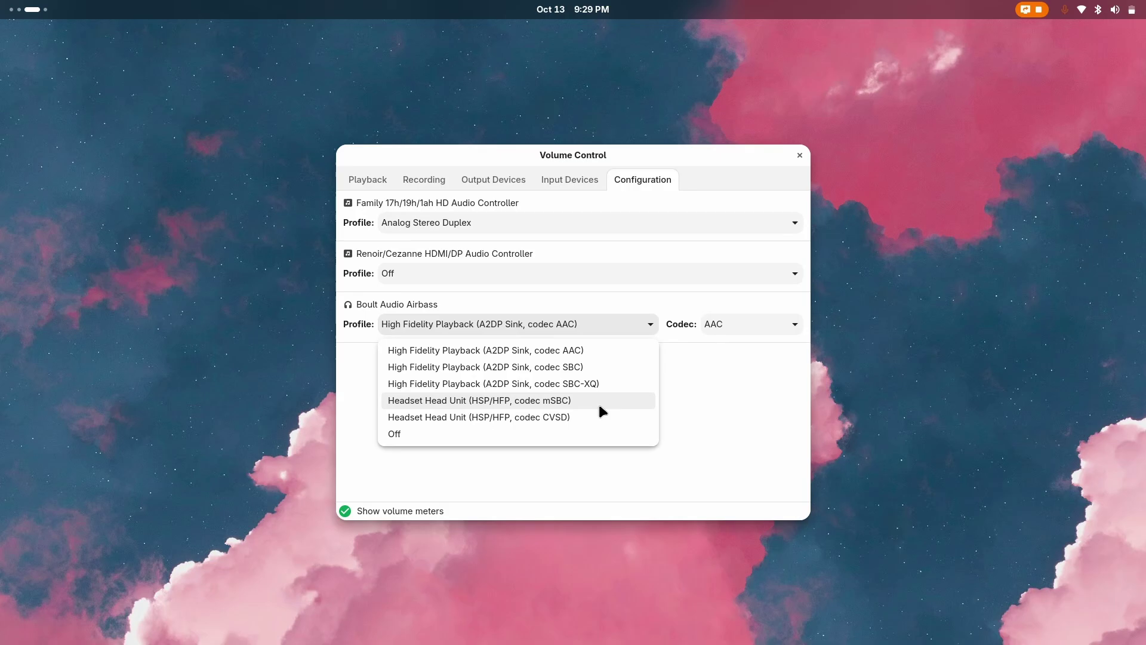
{"action": "left_click", "coordinate": [588, 350]}
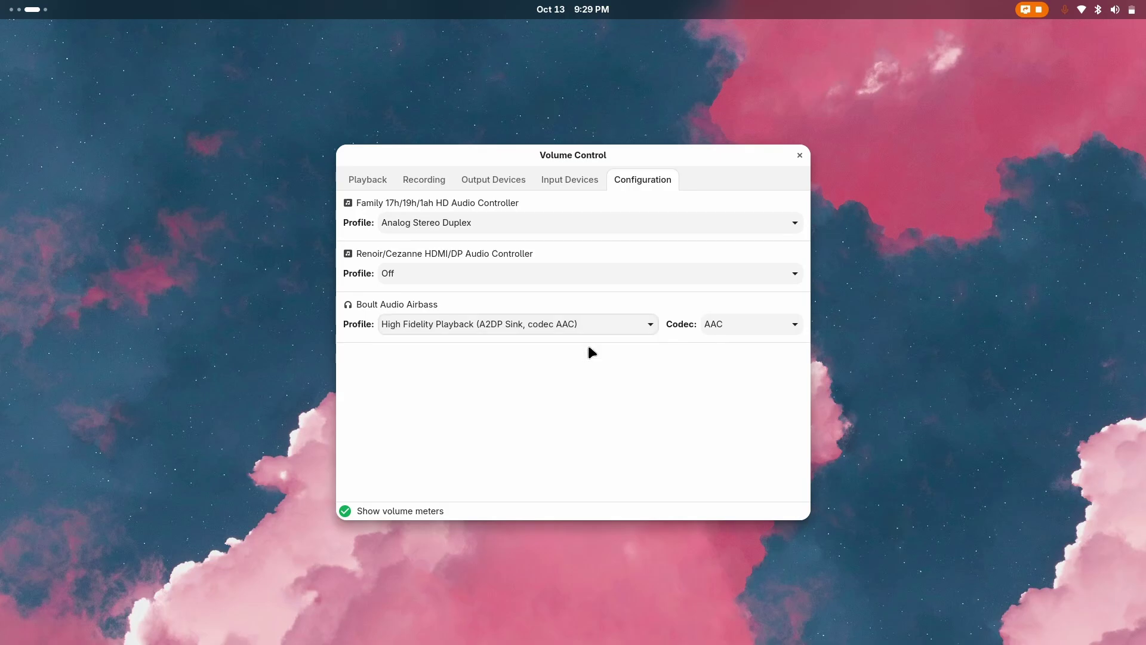
{"action": "left_click", "coordinate": [742, 327]}
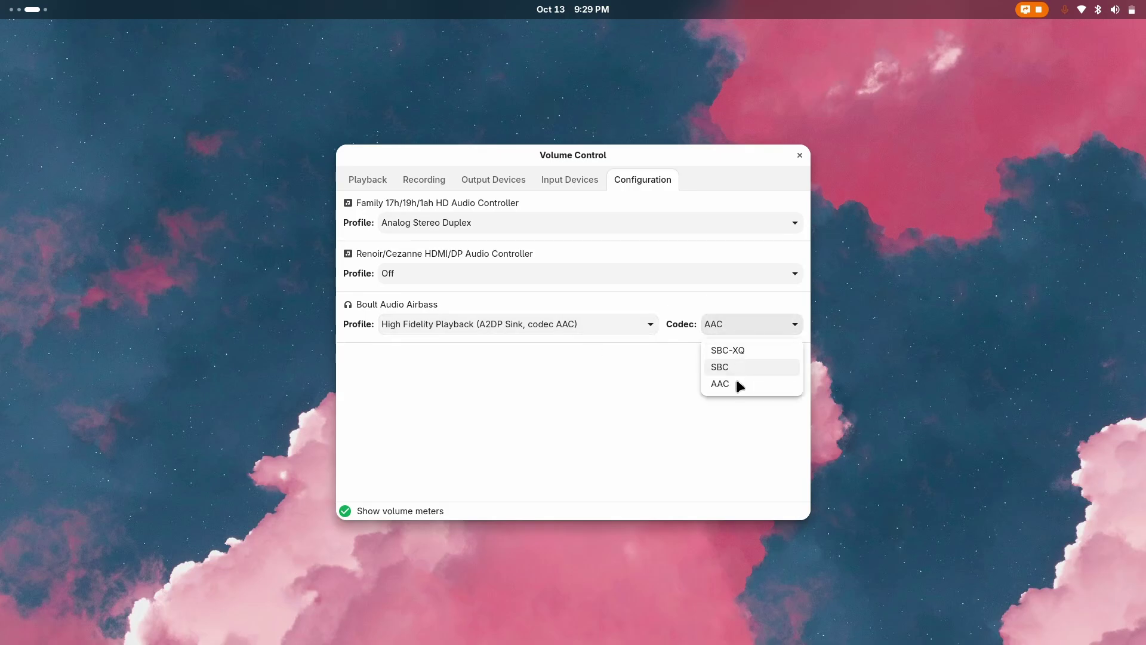
{"action": "left_click", "coordinate": [745, 349]}
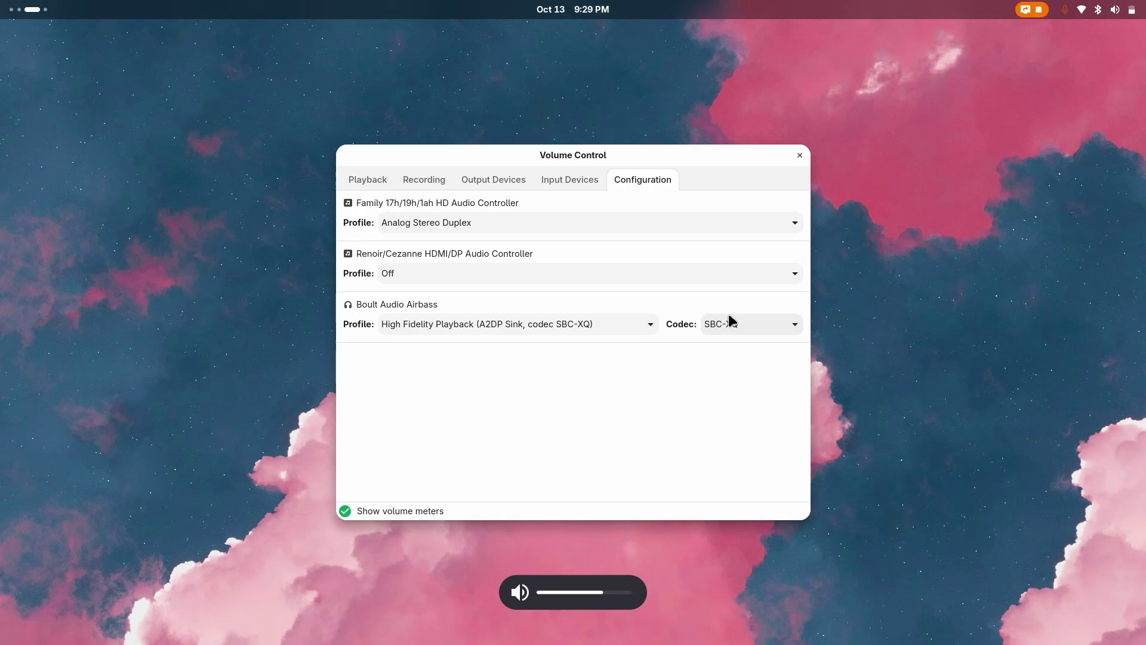
{"action": "left_click", "coordinate": [729, 321]}
{"action": "left_click", "coordinate": [722, 384]}
Step: Review the device and stream tabs, close Volume Control, and open quick settings
{"action": "left_click", "coordinate": [561, 174]}
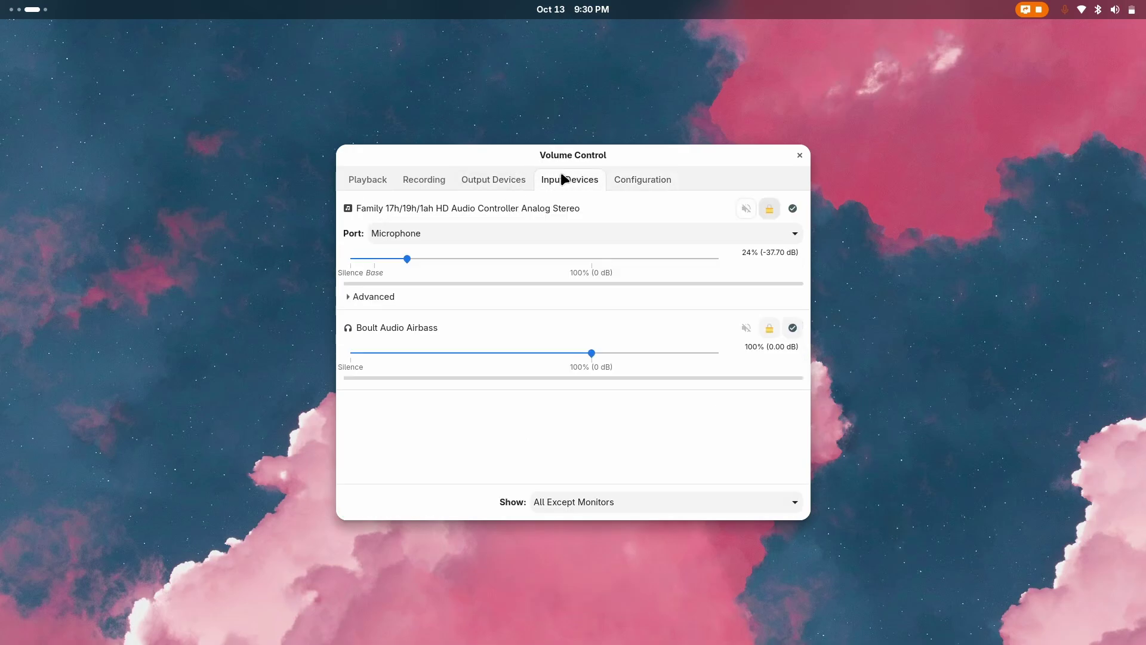
{"action": "left_click", "coordinate": [499, 179]}
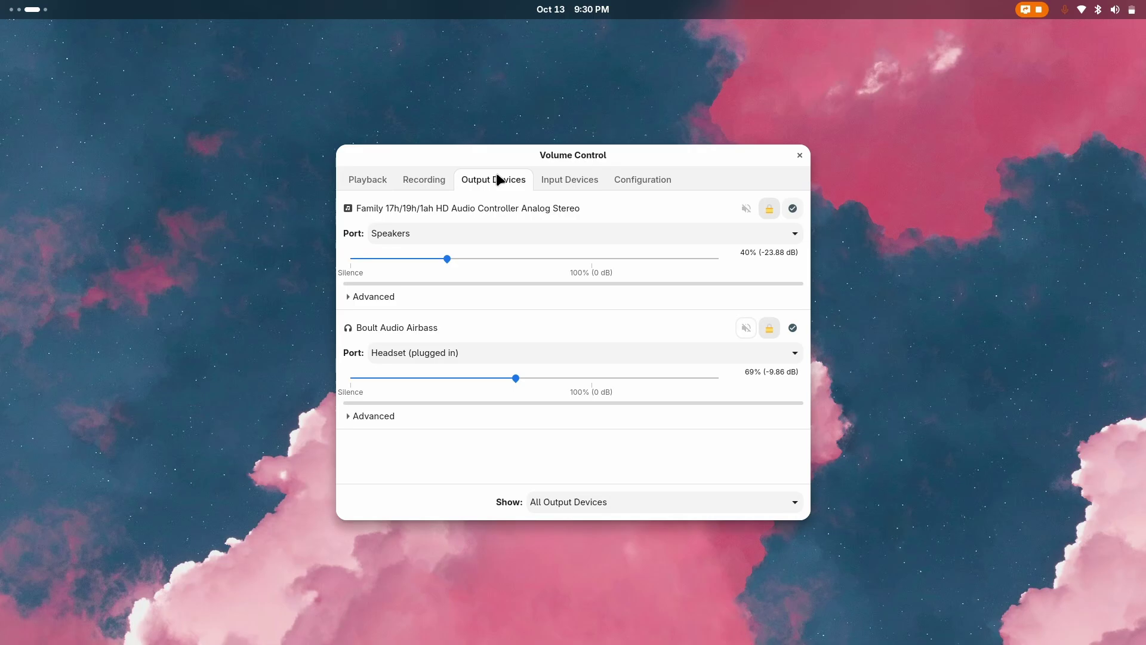
{"action": "left_click", "coordinate": [431, 187]}
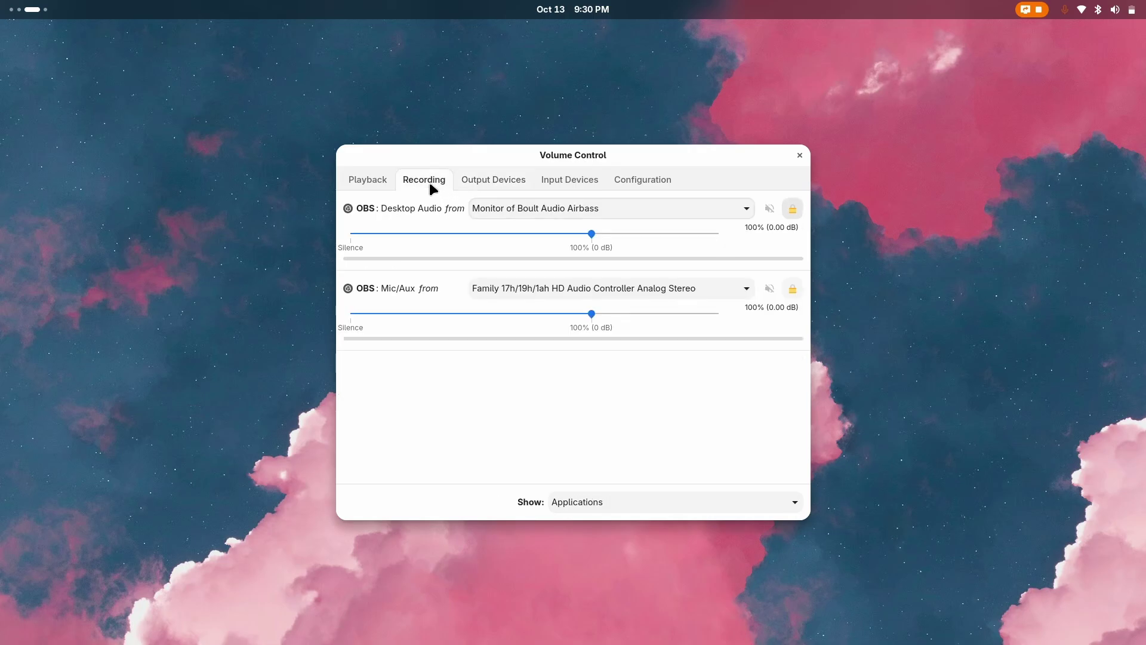
{"action": "left_click", "coordinate": [377, 183]}
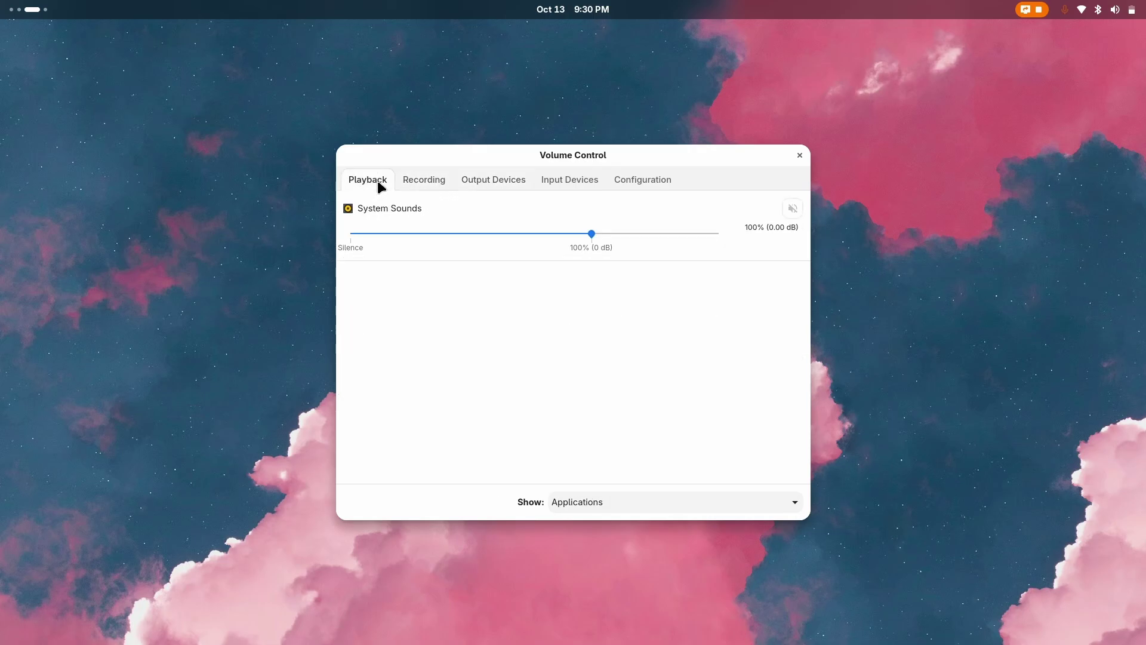
{"action": "left_click", "coordinate": [800, 155]}
{"action": "left_click", "coordinate": [1097, 10]}
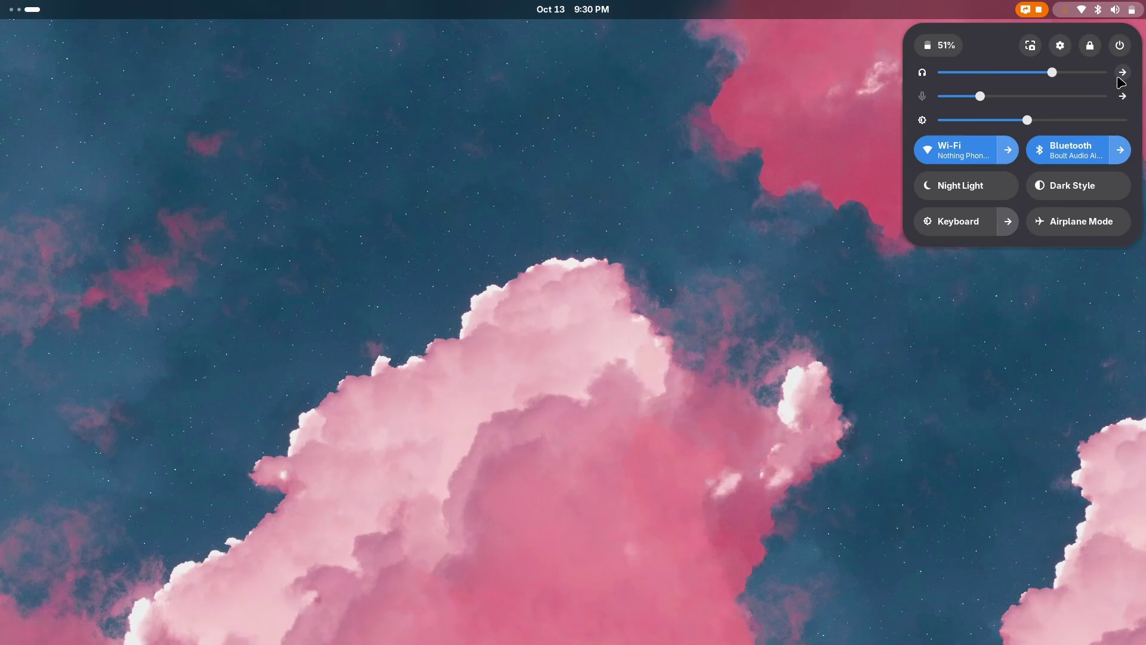
Step: Expand and collapse the sound input and output device lists, then close quick settings
{"action": "left_click", "coordinate": [1124, 99]}
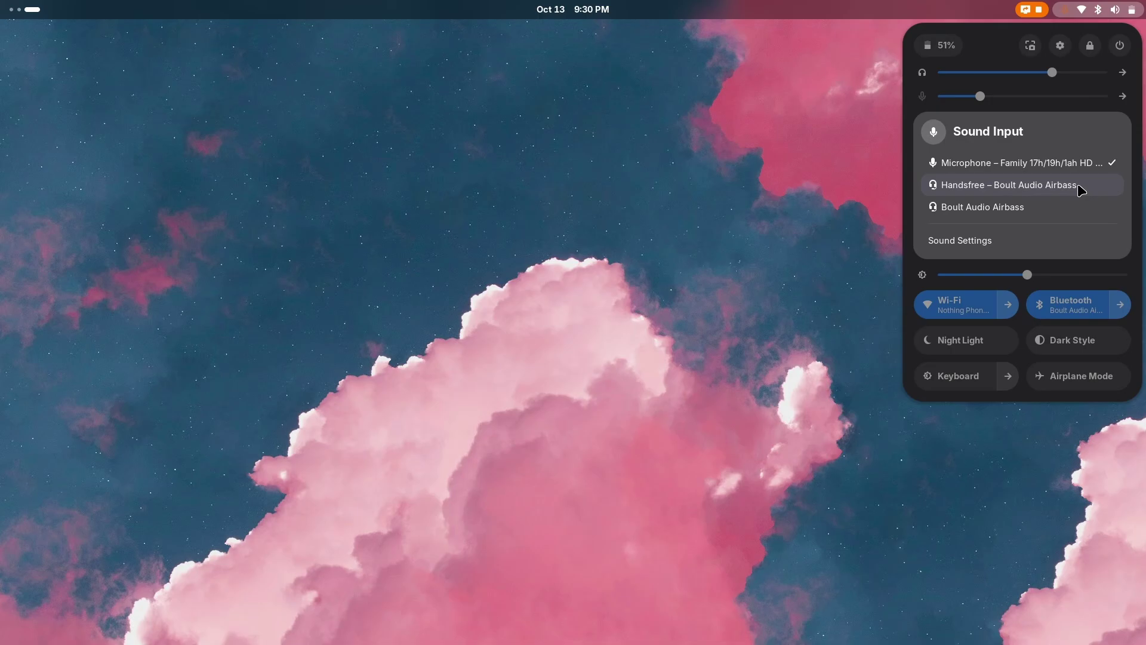
{"action": "left_click", "coordinate": [994, 64]}
{"action": "left_click", "coordinate": [1125, 72]}
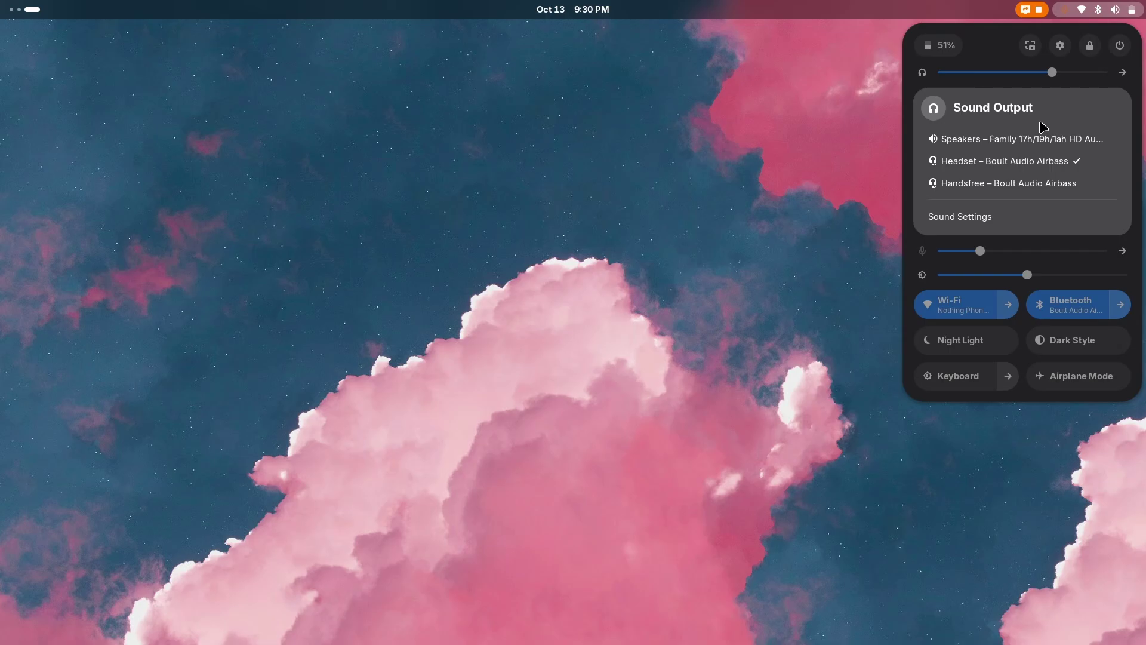
{"action": "left_click", "coordinate": [1000, 57]}
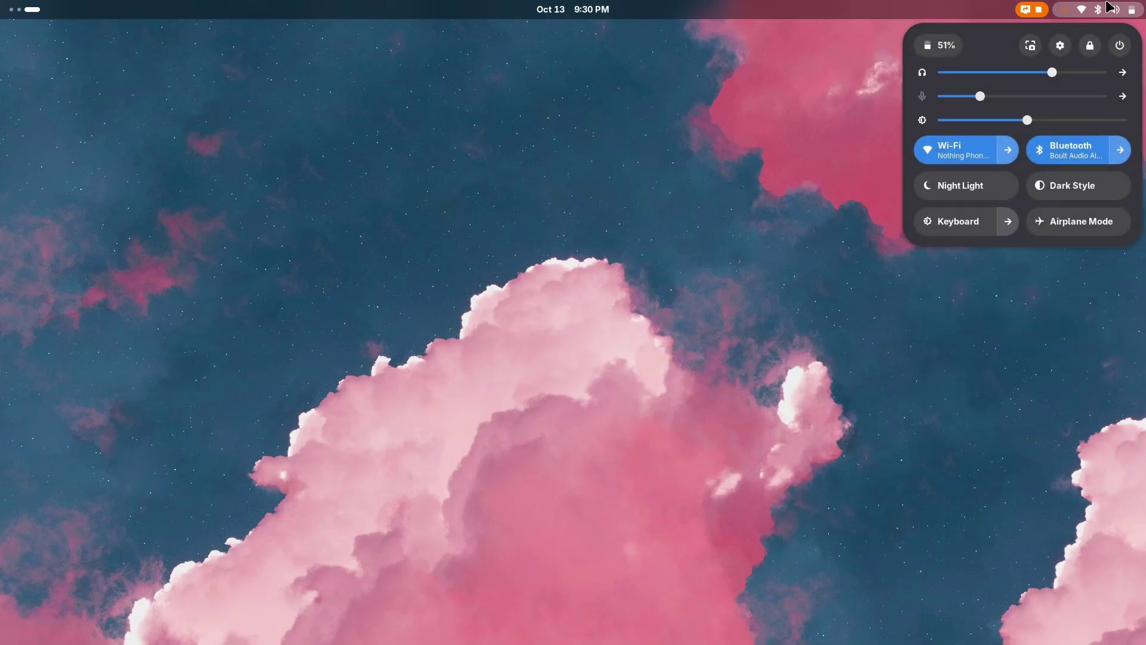
{"action": "key", "text": "Escape"}
Step: Search 'ex' in the Activities overview and launch Extension Manager
{"action": "key", "text": "super"}
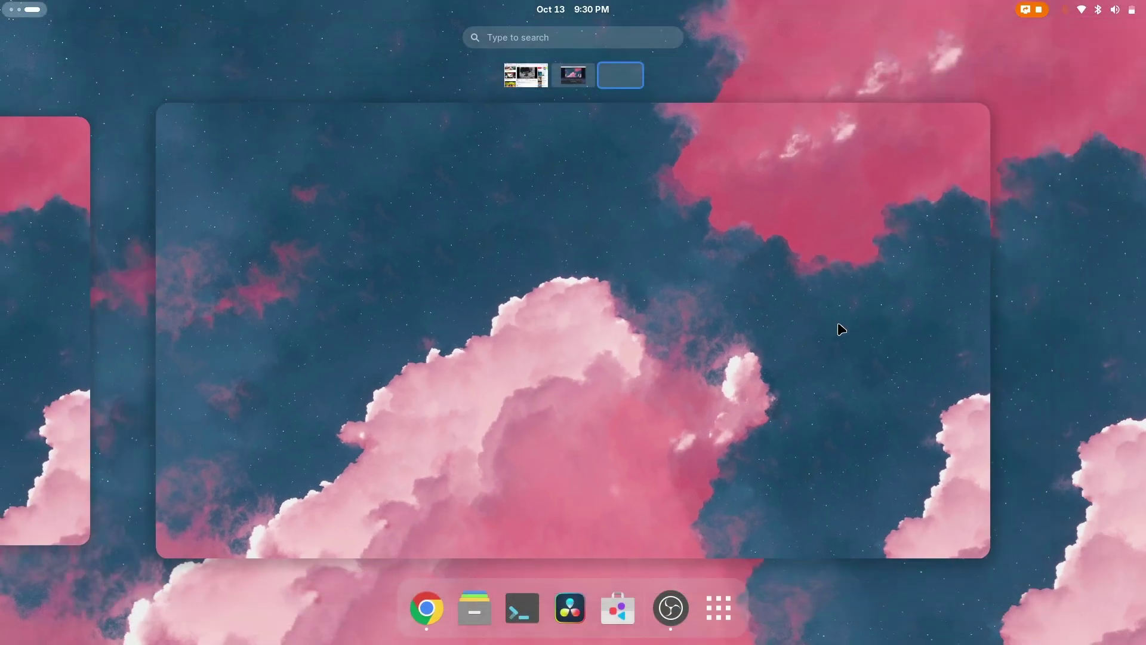
{"action": "key", "text": "super"}
{"action": "key", "text": "Escape"}
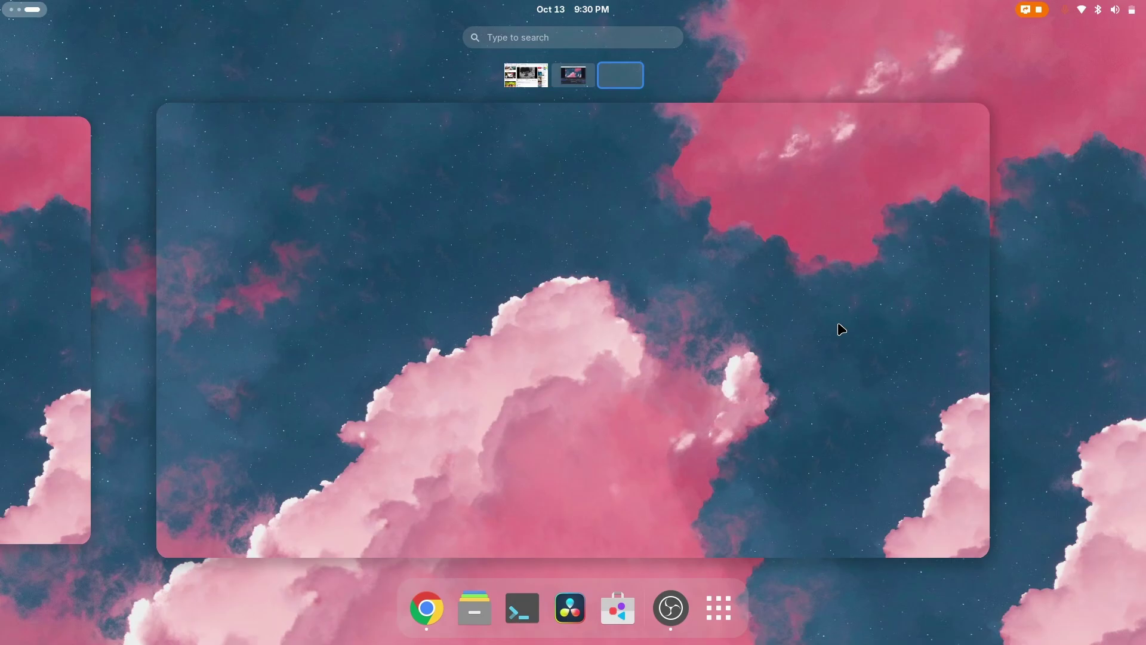
{"action": "scroll", "coordinate": [712, 277], "scroll_direction": "up", "scroll_amount": 1}
{"action": "scroll", "coordinate": [711, 277], "scroll_direction": "up", "scroll_amount": 1}
{"action": "scroll", "coordinate": [711, 277], "scroll_direction": "down", "scroll_amount": 1}
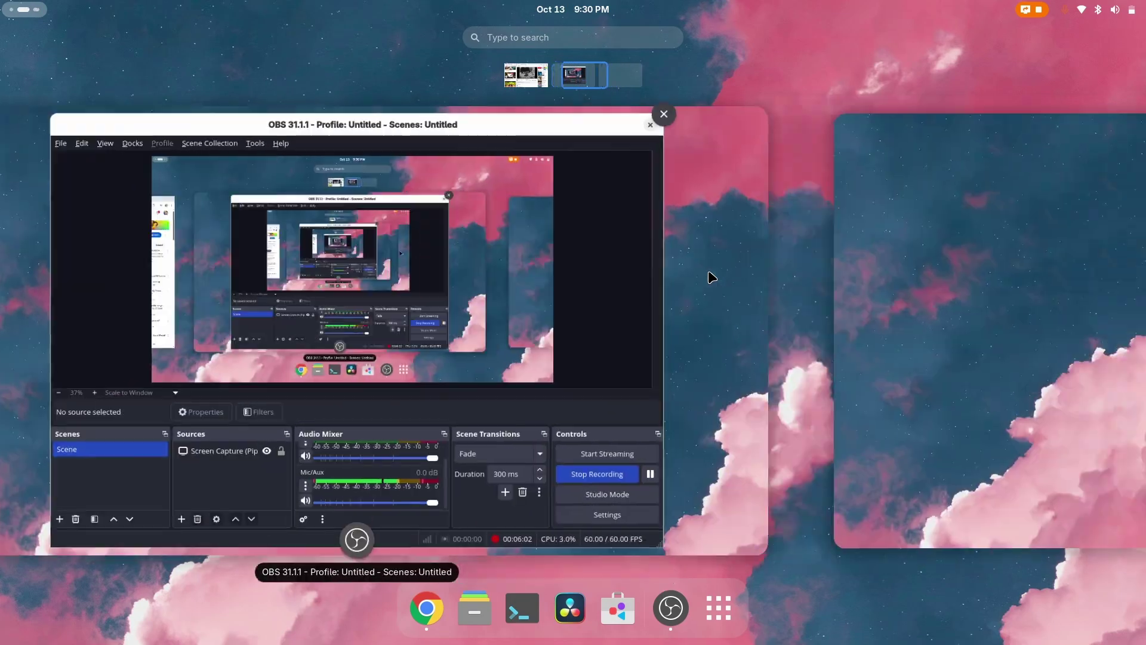
{"action": "type", "text": "ex"}
{"action": "key", "text": "Return"}
{"action": "key", "text": "super"}
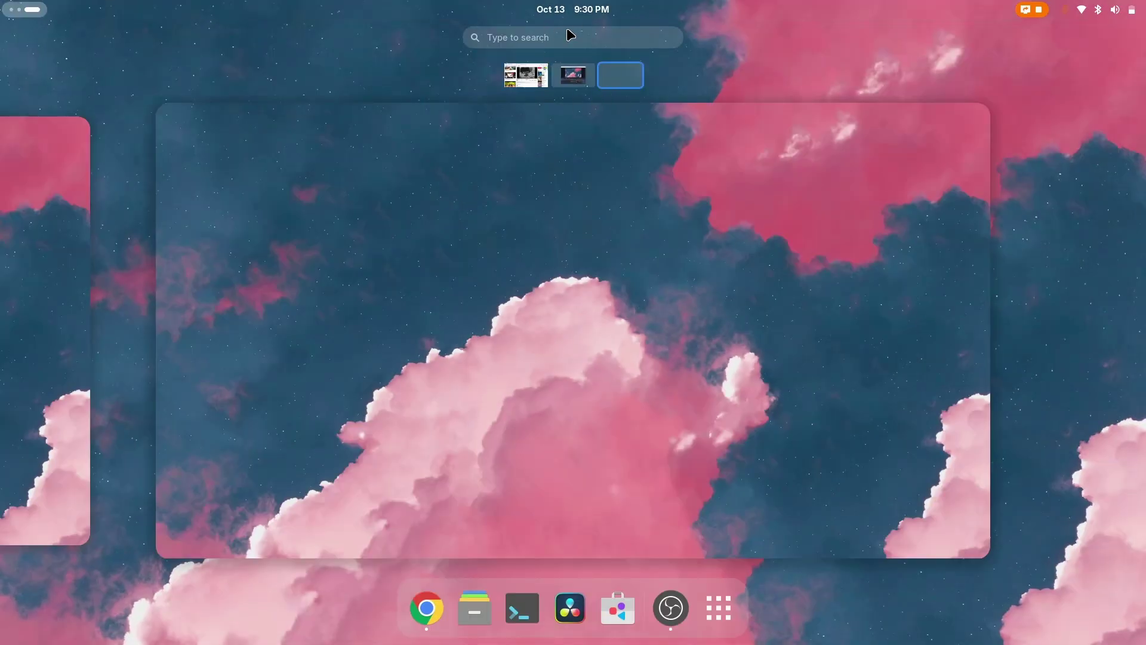
{"action": "key", "text": "super"}
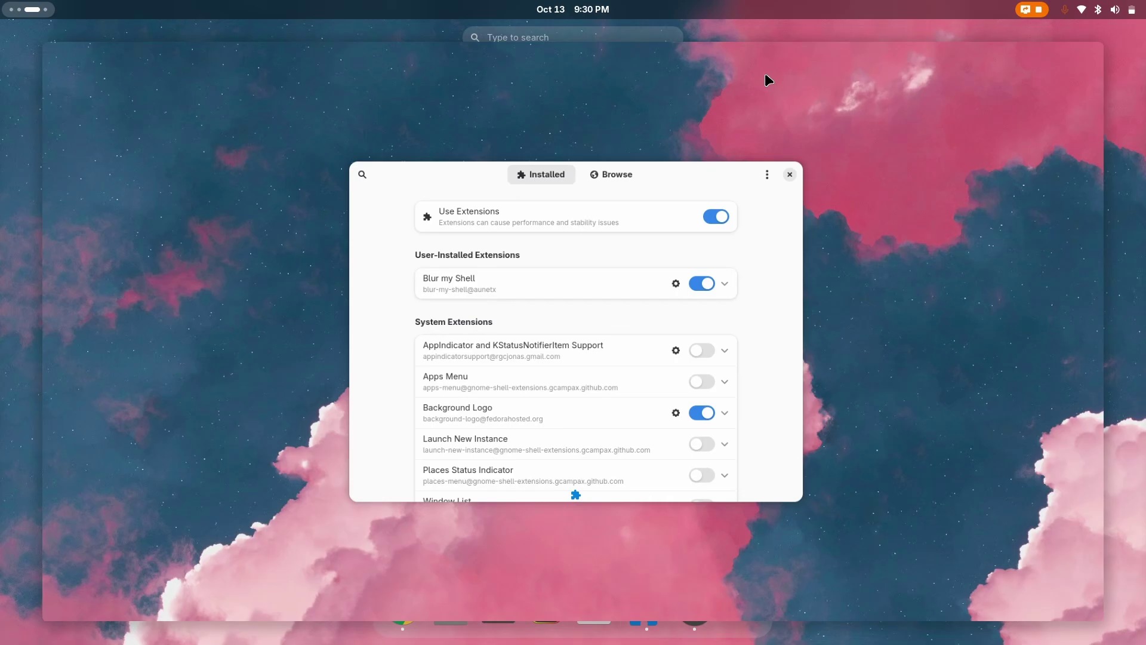
Step: Turn Blur my Shell off and back on, close Extension Manager, and reopen Activities
{"action": "left_click", "coordinate": [714, 282]}
{"action": "left_click", "coordinate": [714, 281]}
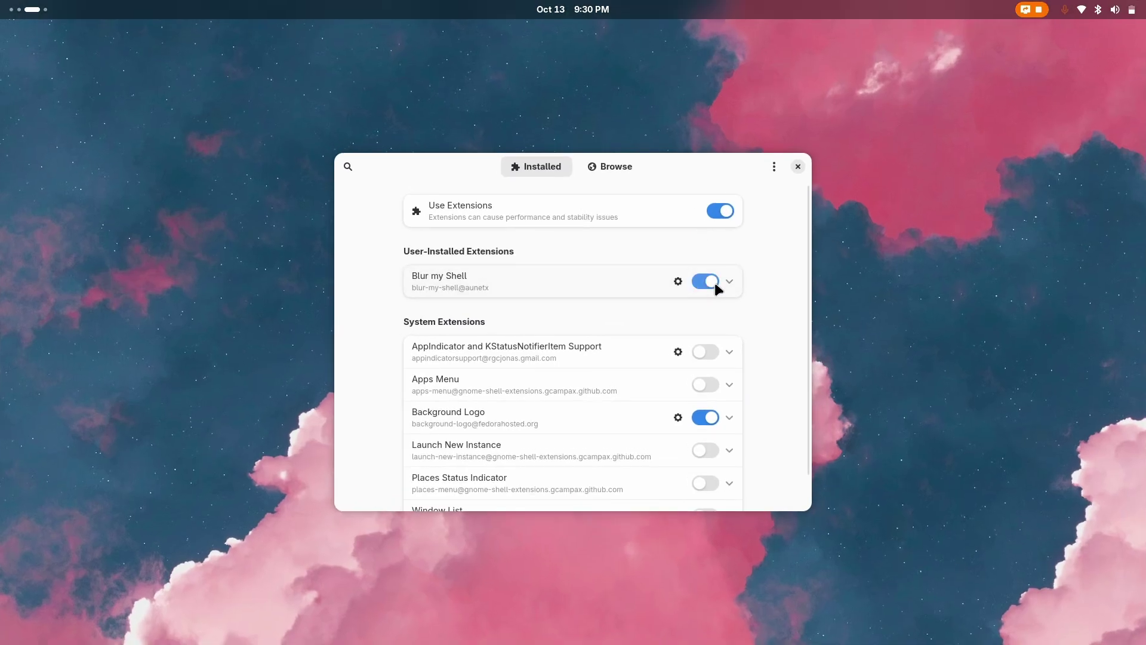
{"action": "key", "text": "super"}
{"action": "key", "text": "super"}
{"action": "left_click", "coordinate": [797, 167]}
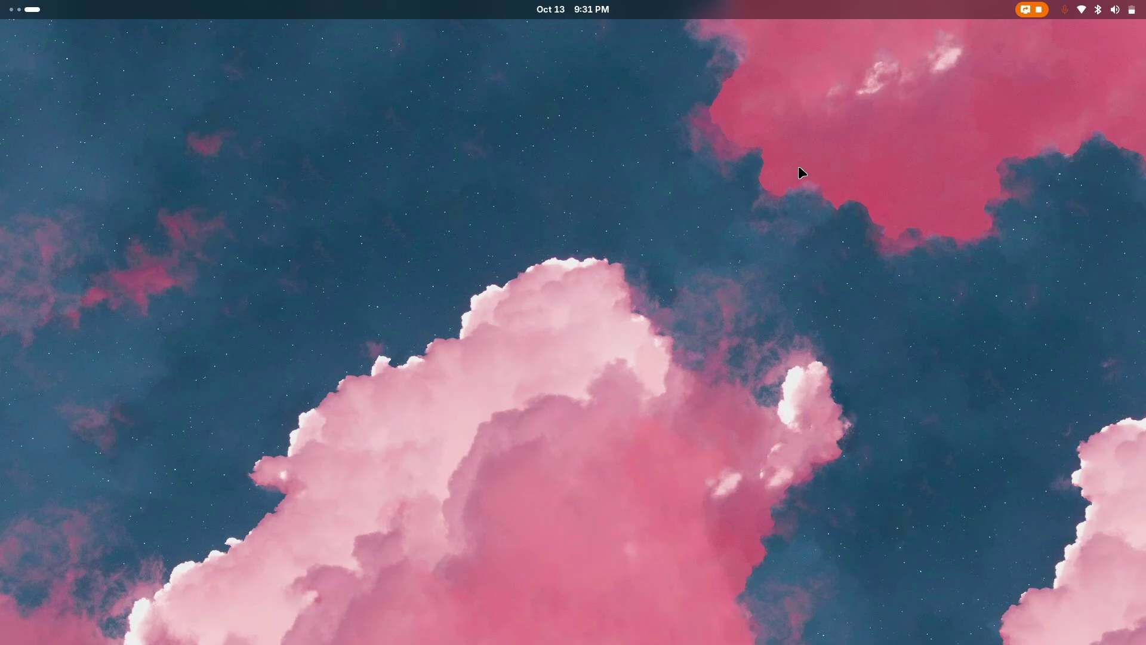
{"action": "key", "text": "super"}
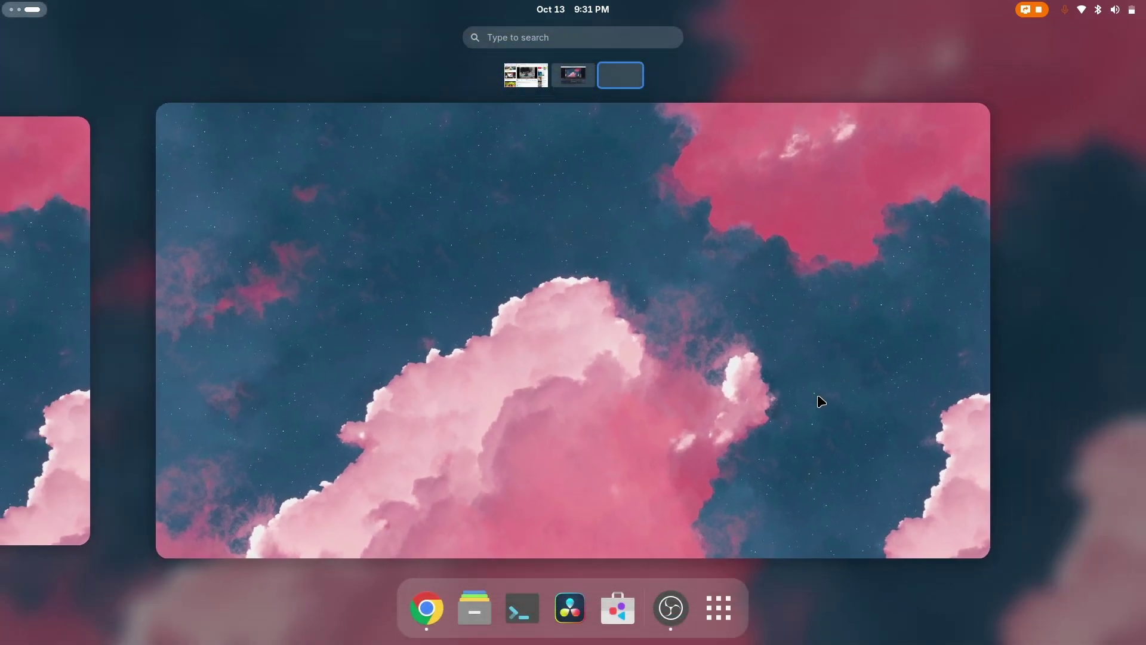
Step: Set the screenshot tool to full-Screen video recording with Show Pointer enabled, then close it without capturing
{"action": "left_click", "coordinate": [1098, 9]}
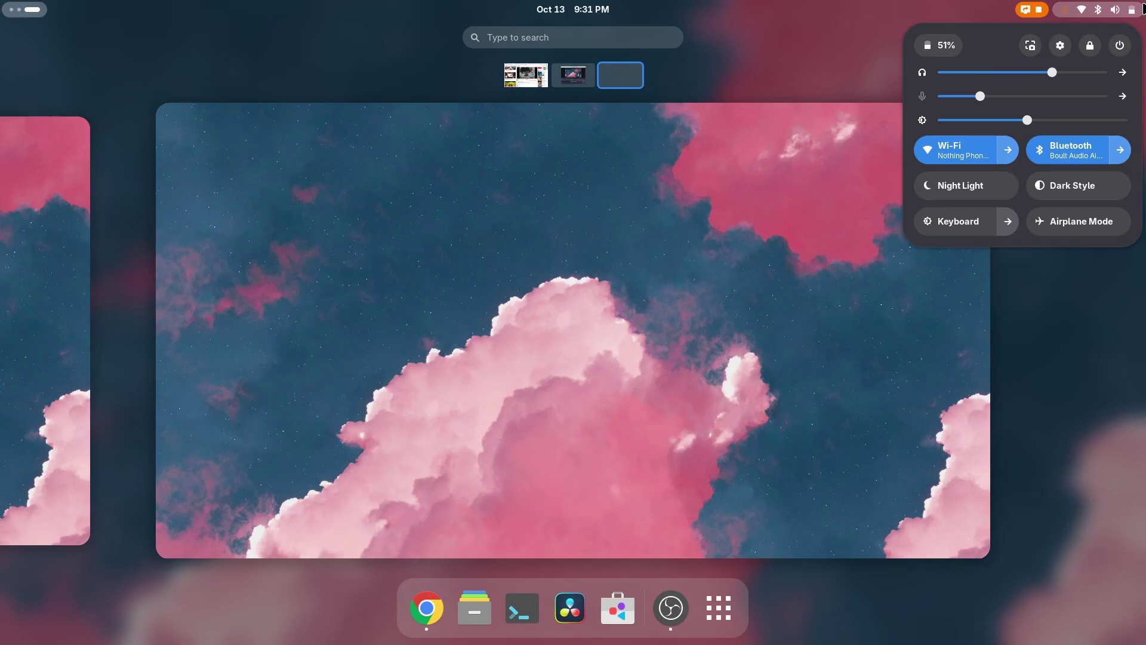
{"action": "left_click", "coordinate": [1030, 46]}
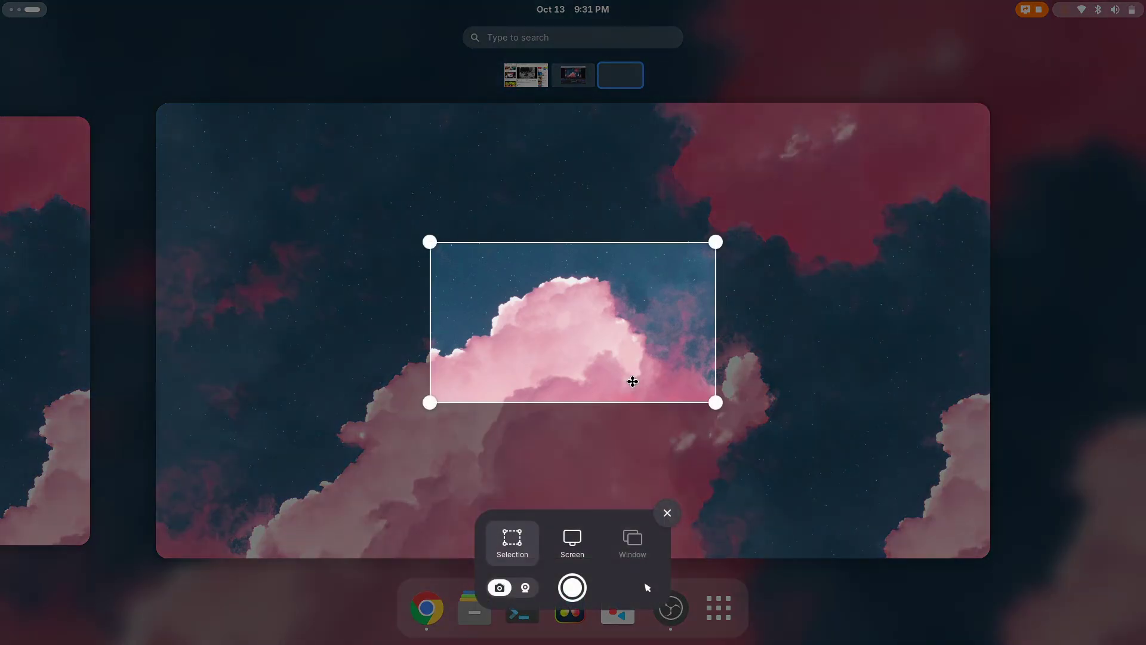
{"action": "left_click", "coordinate": [572, 540]}
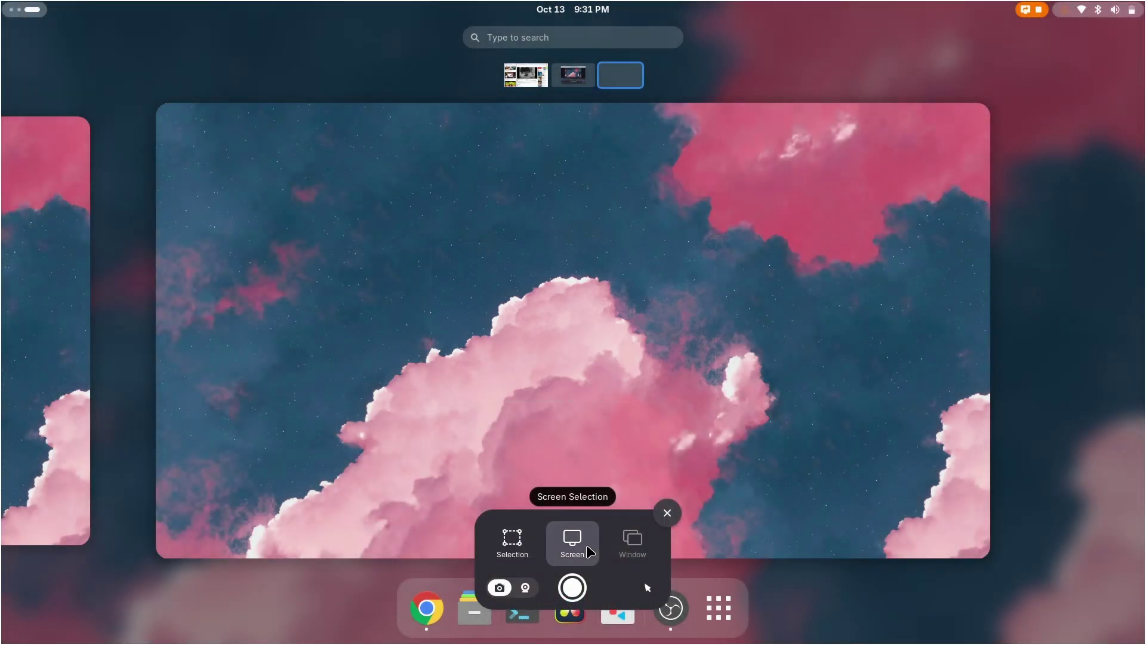
{"action": "left_click", "coordinate": [526, 589]}
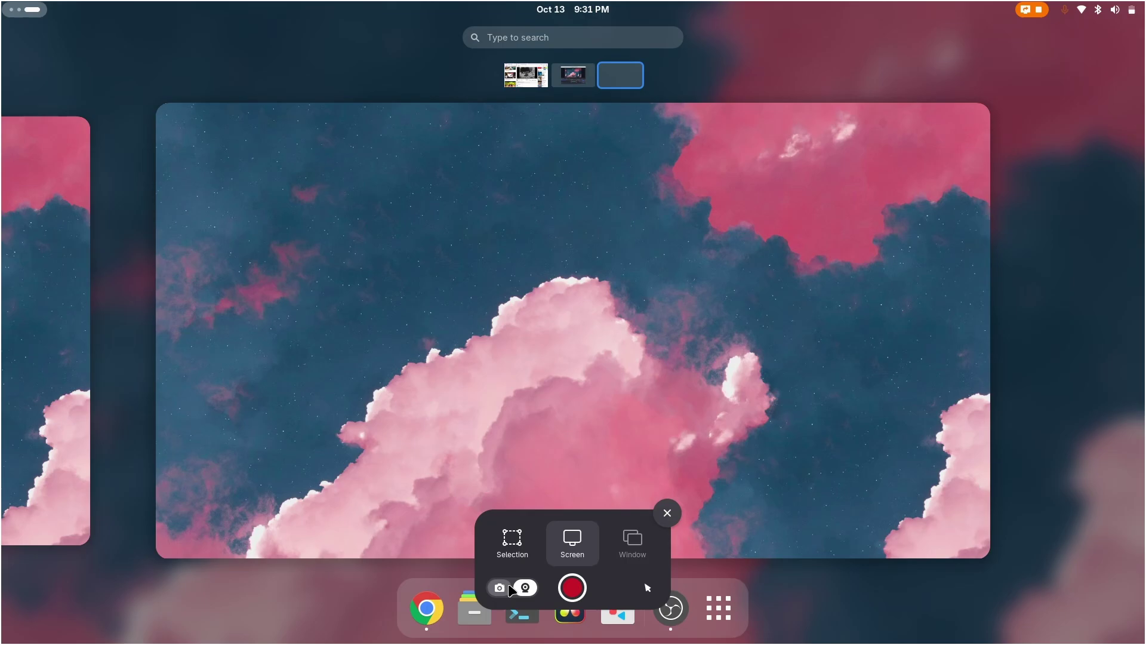
{"action": "left_click", "coordinate": [647, 587]}
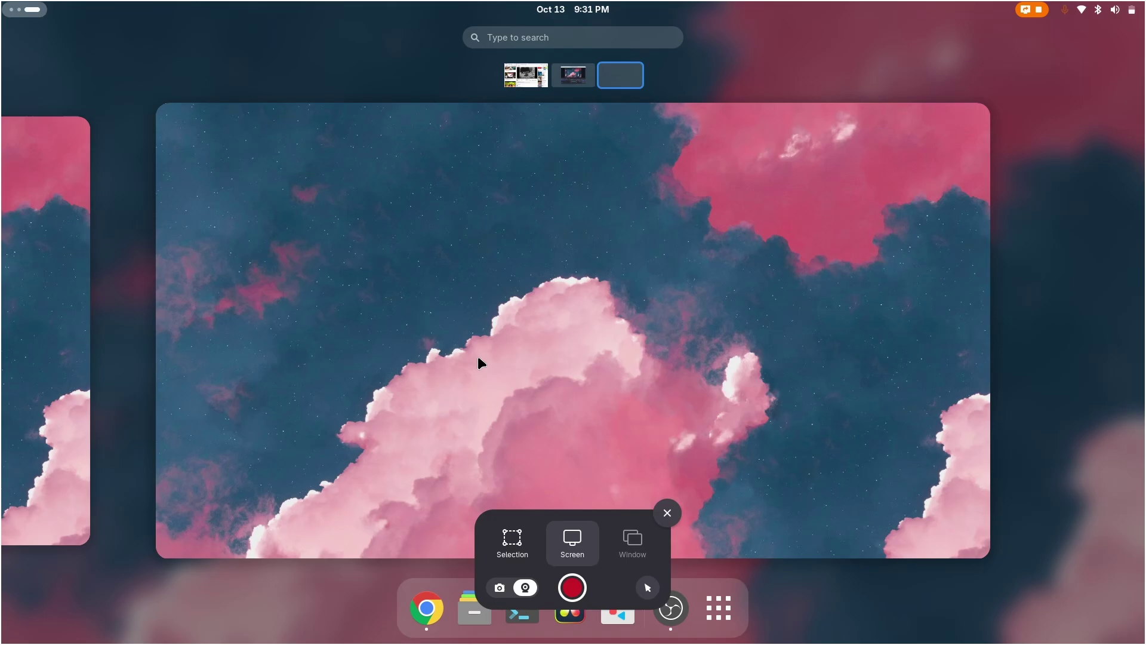
{"action": "left_click", "coordinate": [666, 512]}
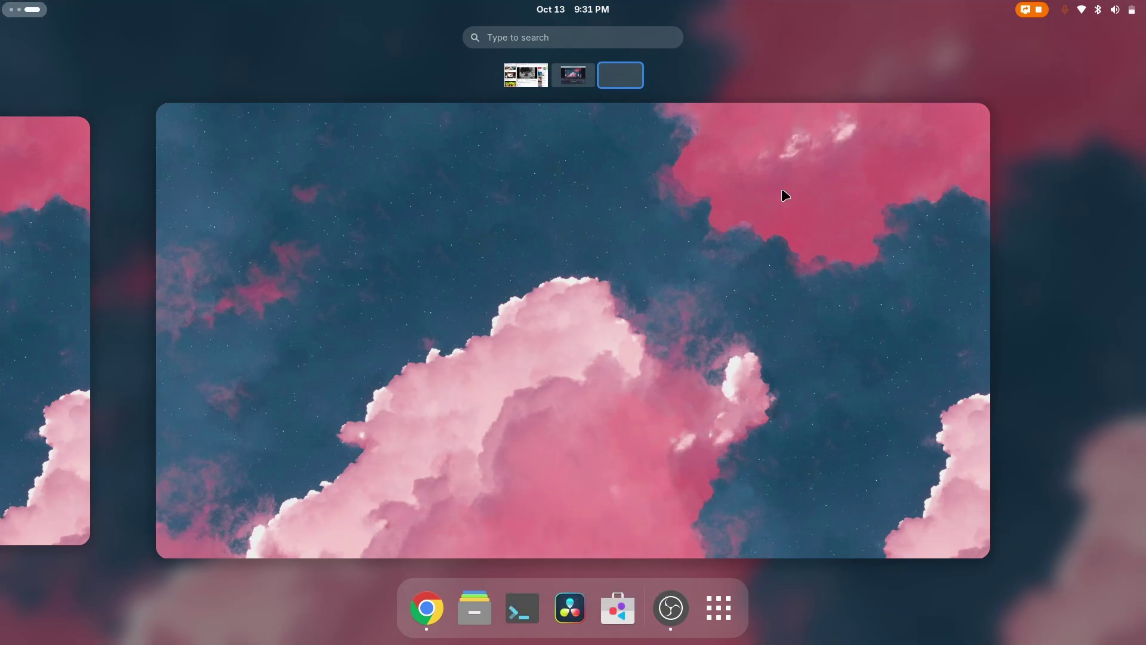
Step: After briefly viewing OBS Studio, launch GPU Screen Recorder from the app grid on the empty third workspace
{"action": "key", "text": "super+a"}
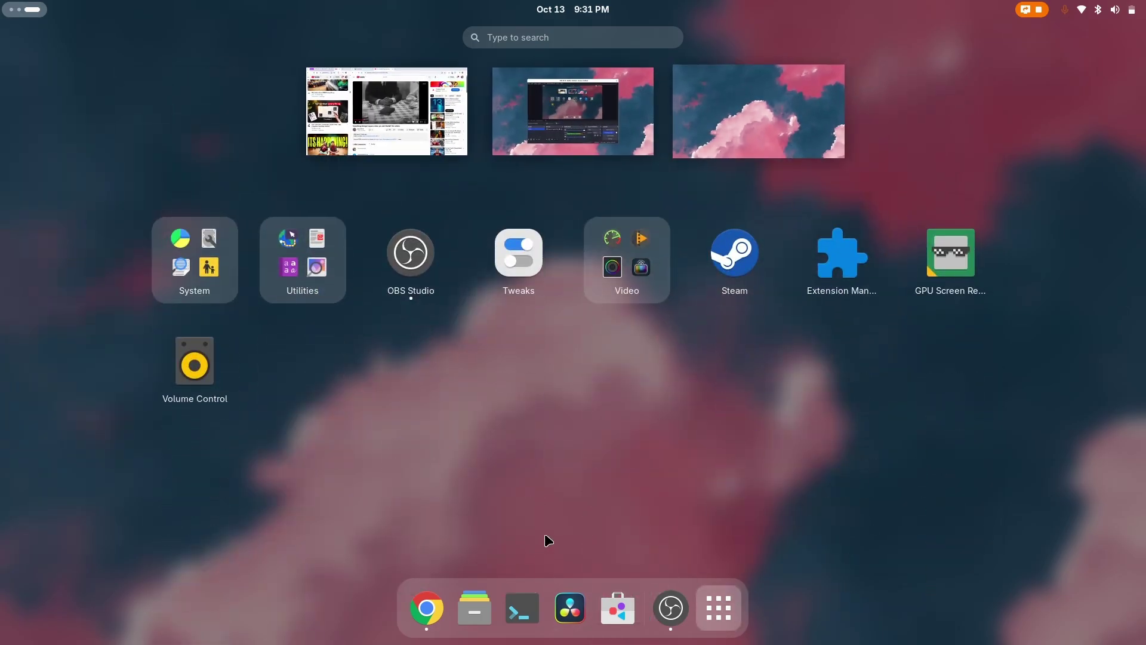
{"action": "left_click", "coordinate": [670, 608]}
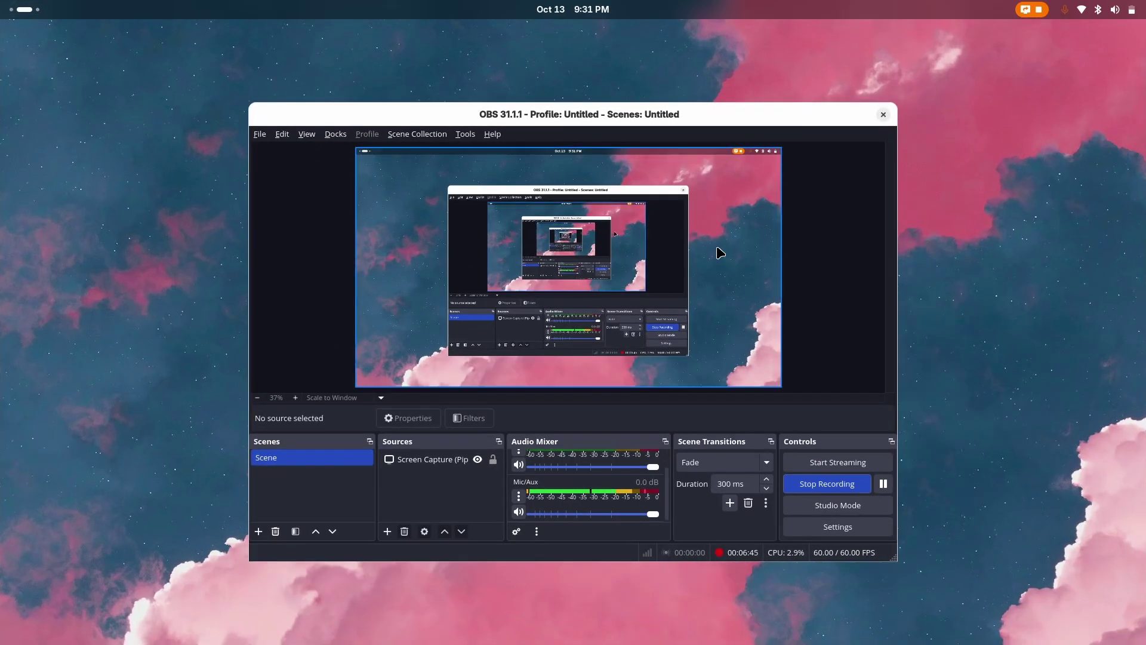
{"action": "key", "text": "super"}
{"action": "key", "text": "super+Page_Down"}
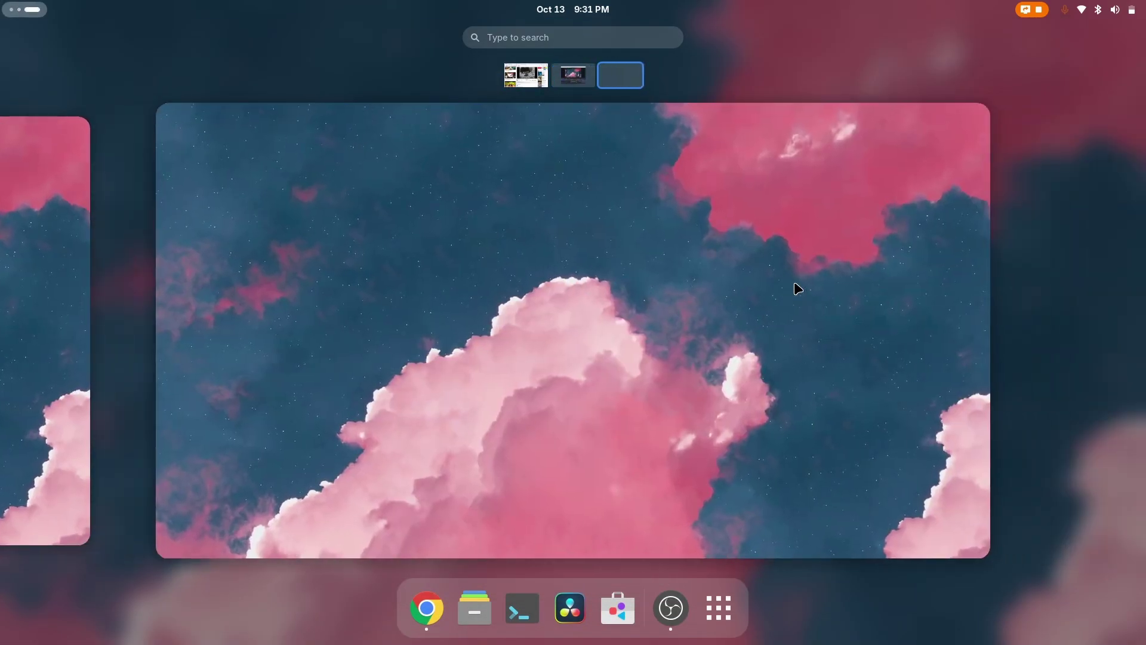
{"action": "key", "text": "super+a"}
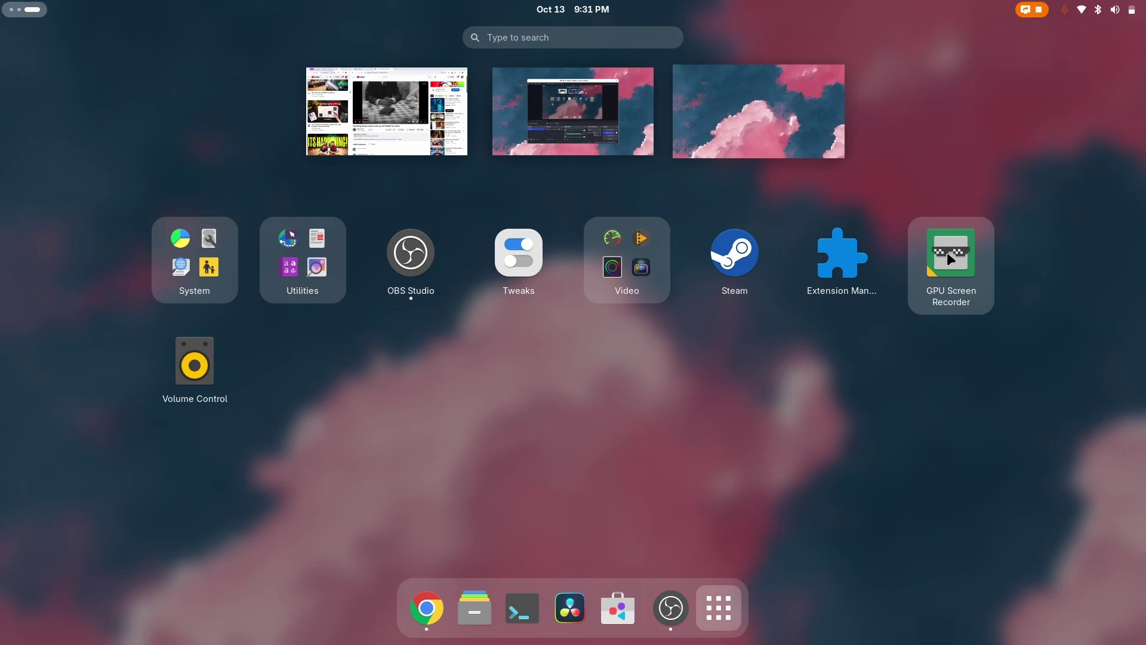
{"action": "left_click", "coordinate": [951, 261]}
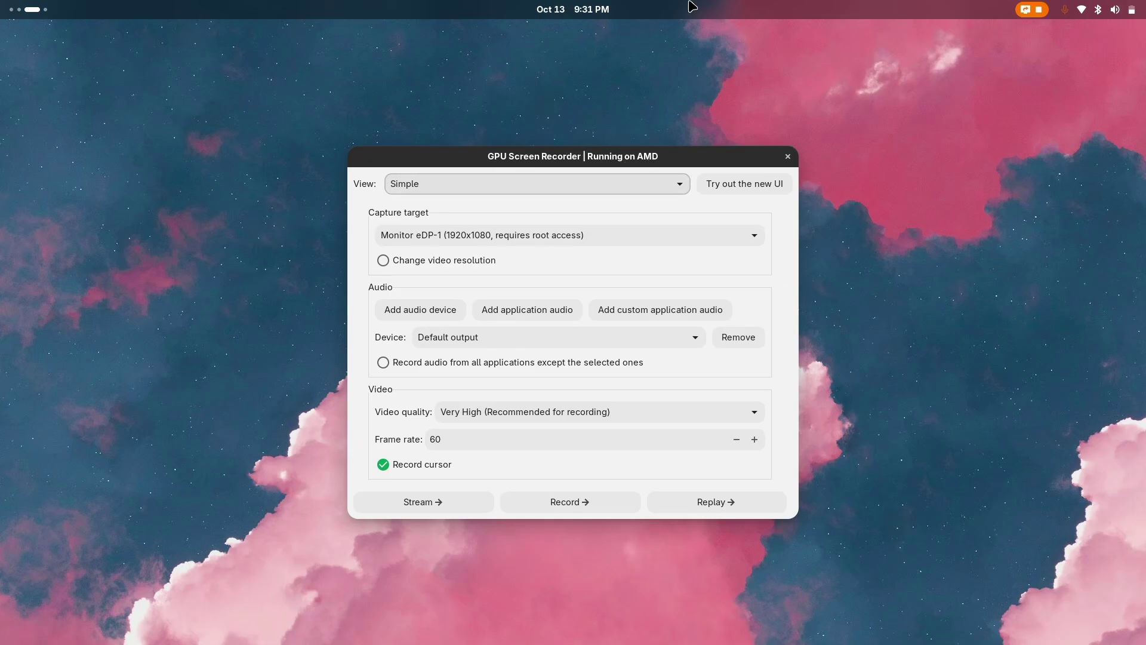
Step: Keep Very High video quality and change the View dropdown from Simple to Advanced
{"action": "key", "text": "super+s"}
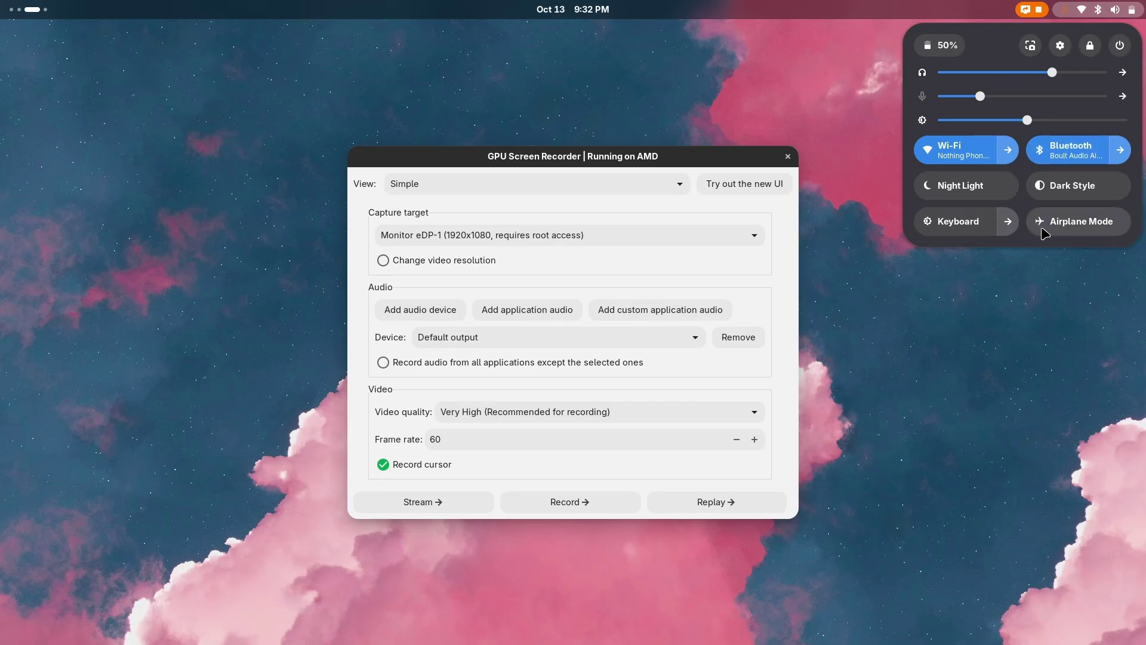
{"action": "key", "text": "Escape"}
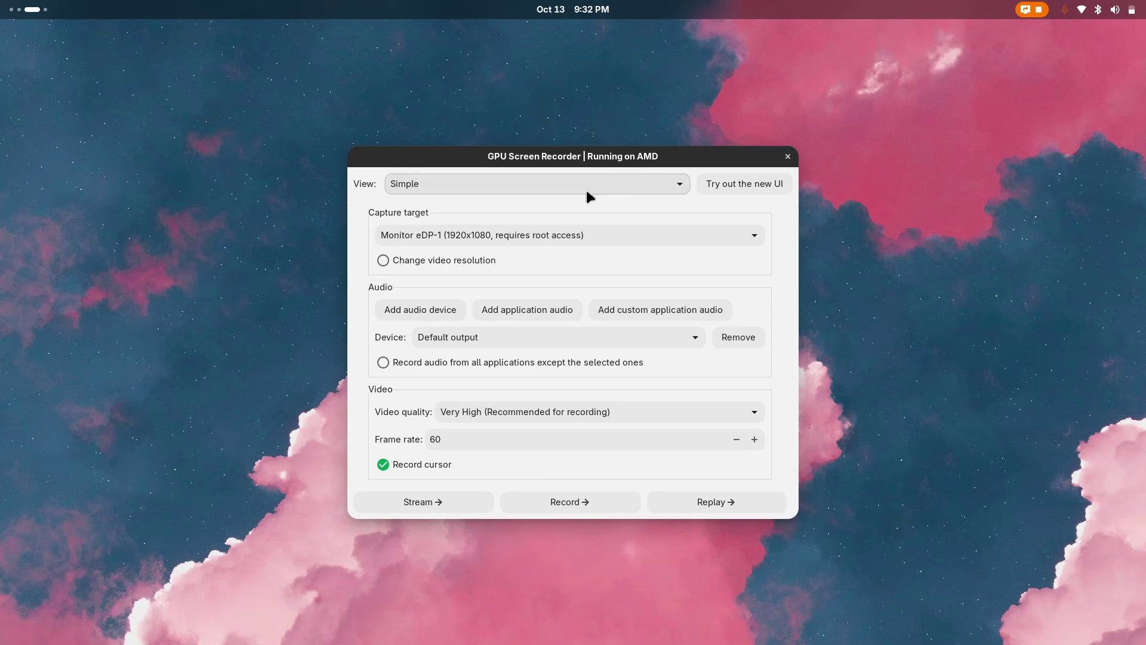
{"action": "left_click", "coordinate": [485, 184]}
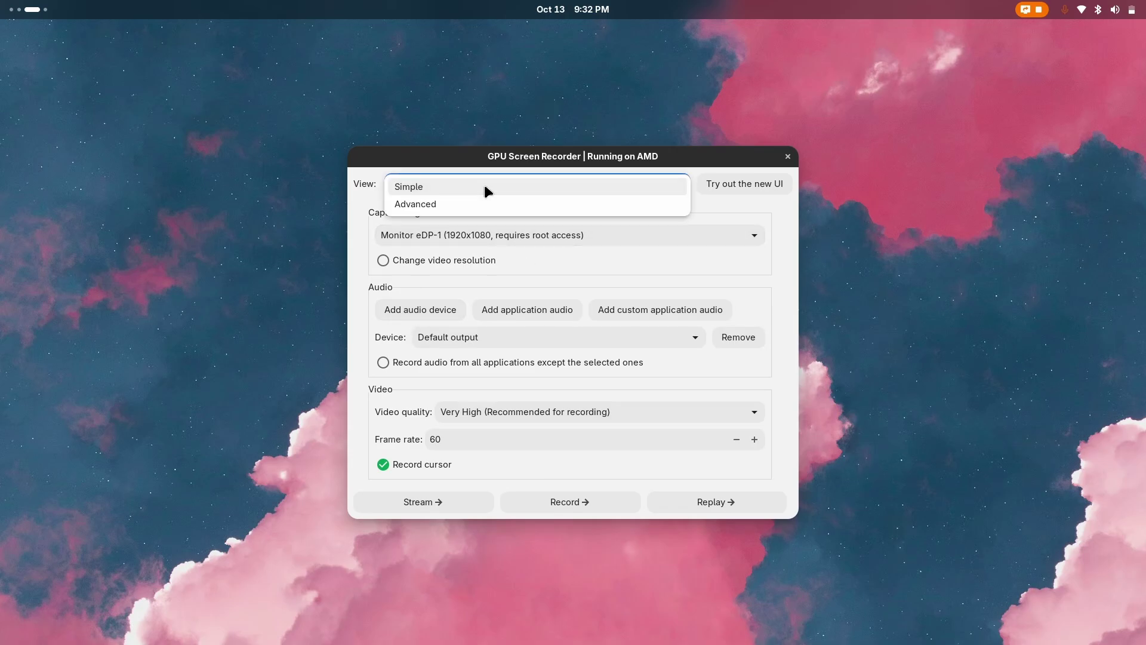
{"action": "left_click", "coordinate": [425, 186]}
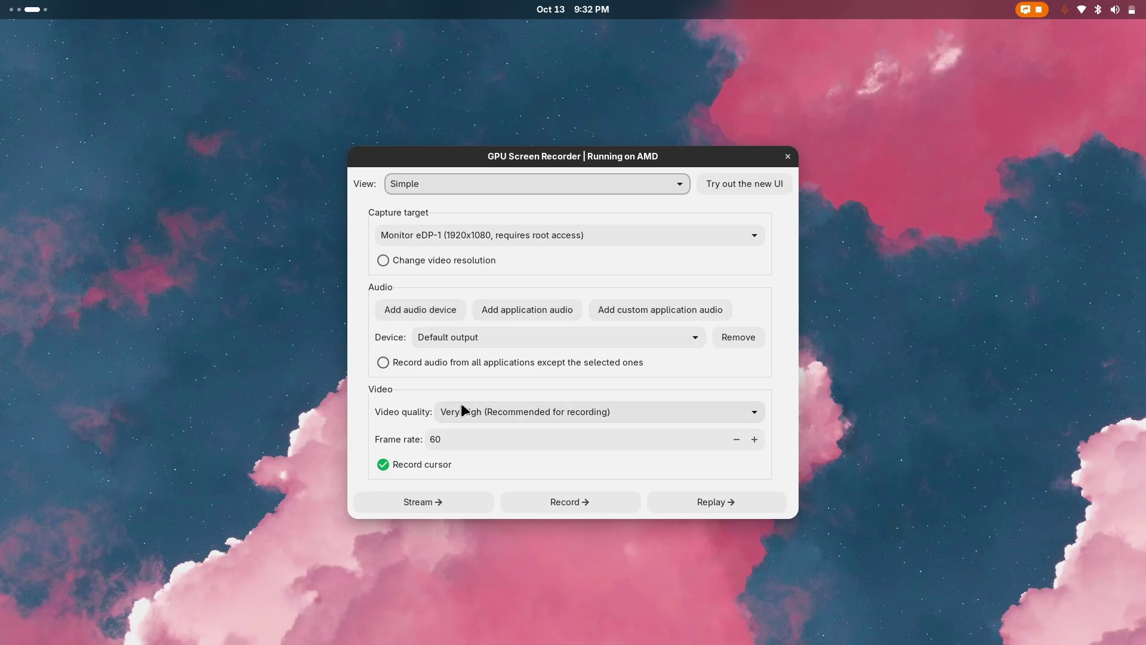
{"action": "left_click", "coordinate": [495, 411]}
{"action": "left_click", "coordinate": [497, 412]}
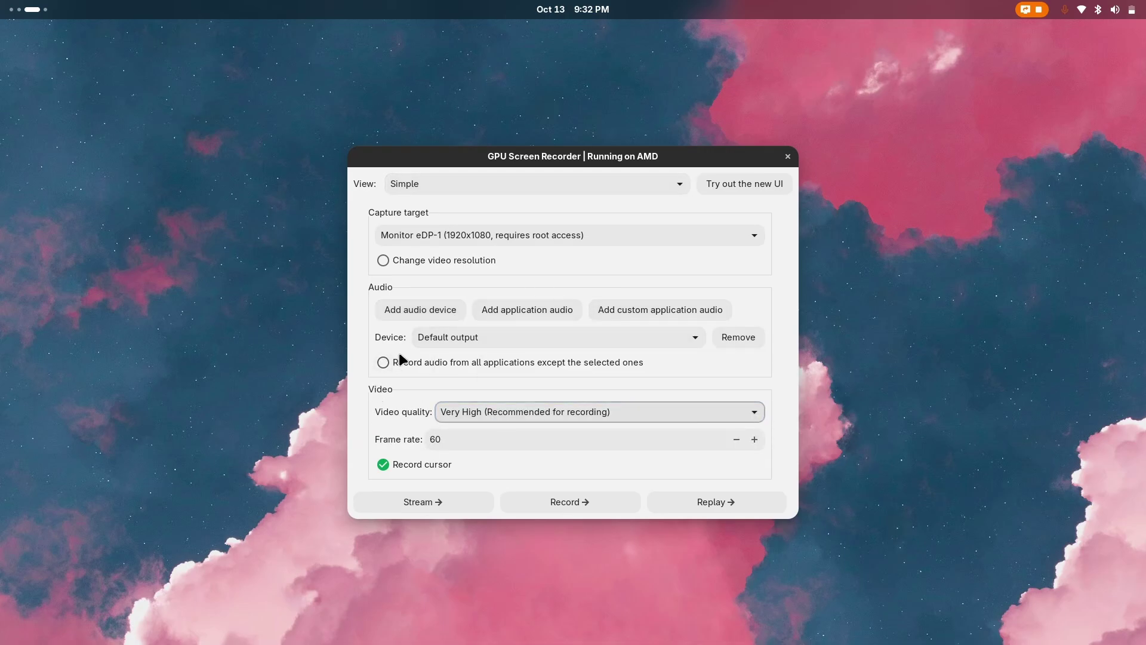
{"action": "left_click", "coordinate": [531, 182]}
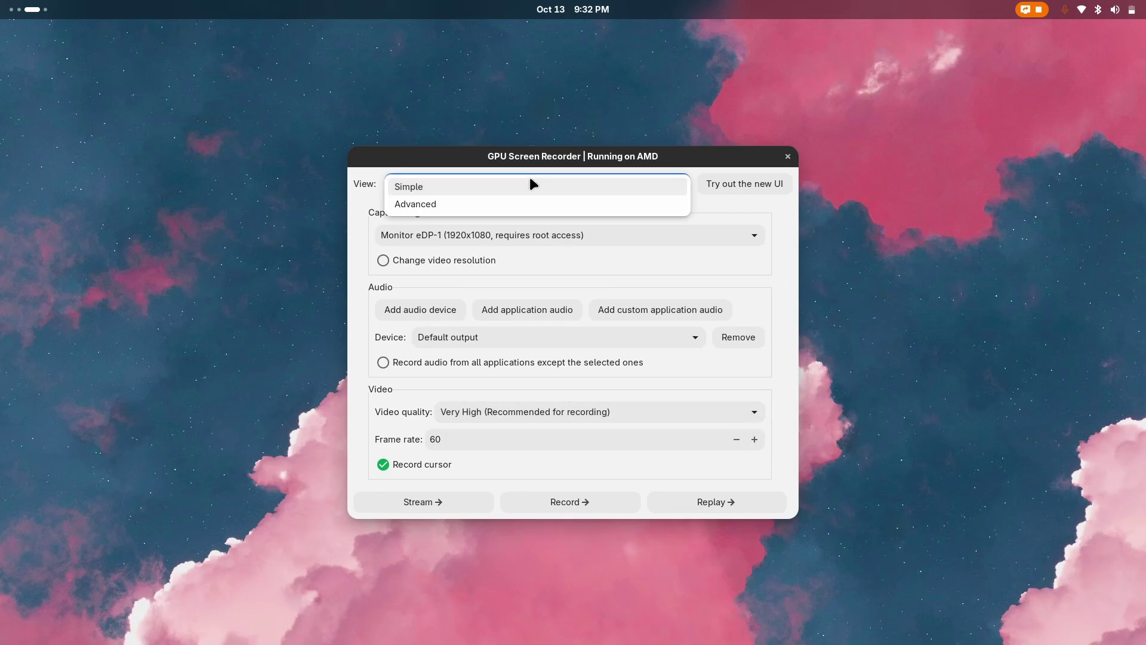
{"action": "left_click", "coordinate": [485, 206]}
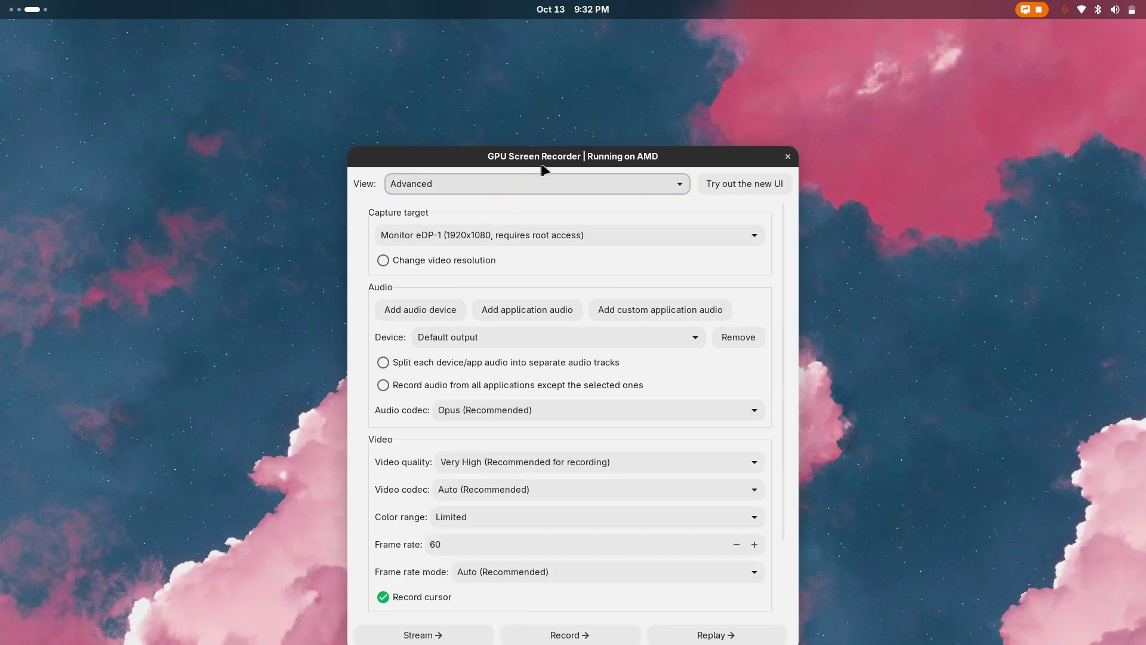
Step: Move the recorder window fully on screen and set the audio device to Default input
{"action": "left_click_drag", "start_coordinate": [555, 162], "coordinate": [535, 83]}
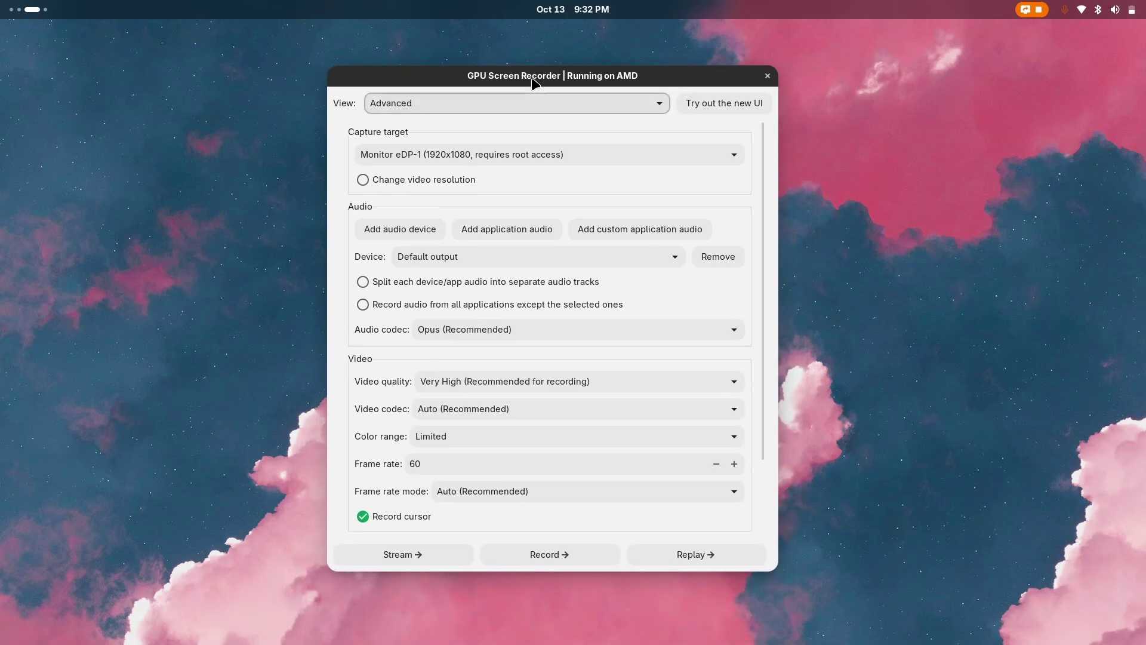
{"action": "left_click", "coordinate": [488, 255]}
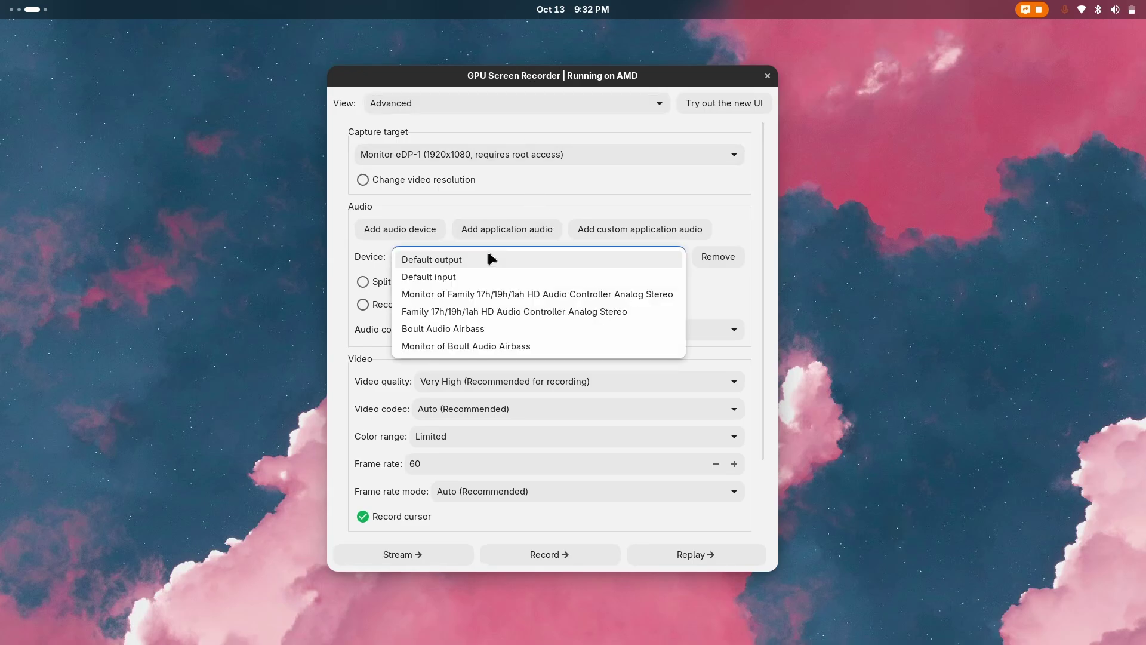
{"action": "left_click", "coordinate": [466, 279]}
{"action": "left_click", "coordinate": [439, 261]}
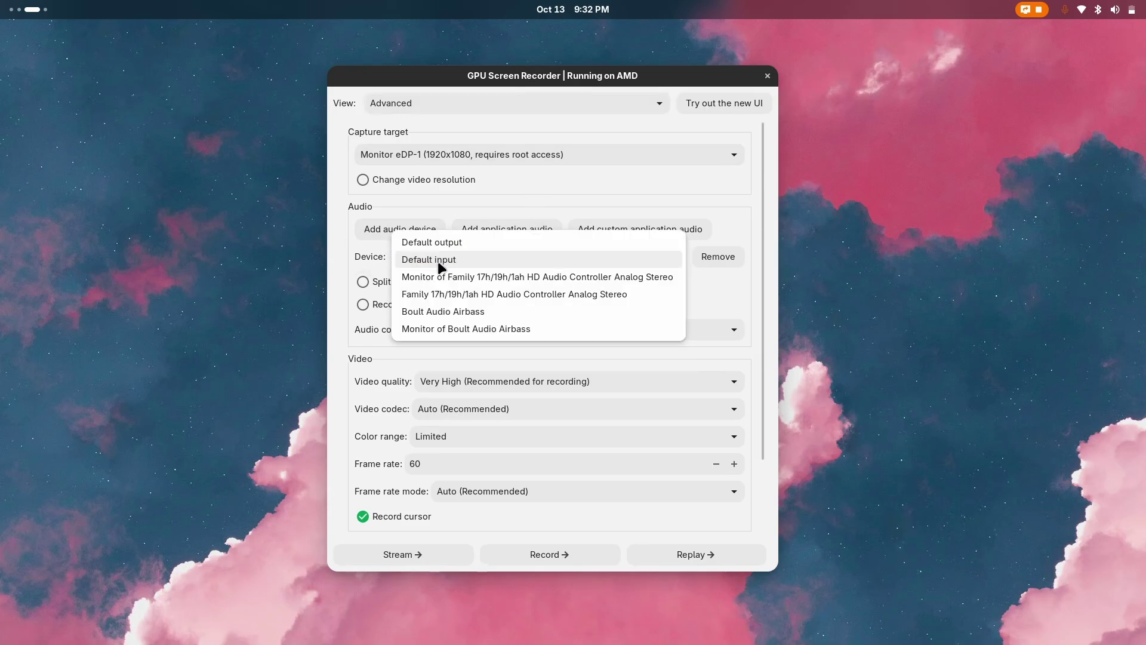
{"action": "left_click", "coordinate": [366, 254]}
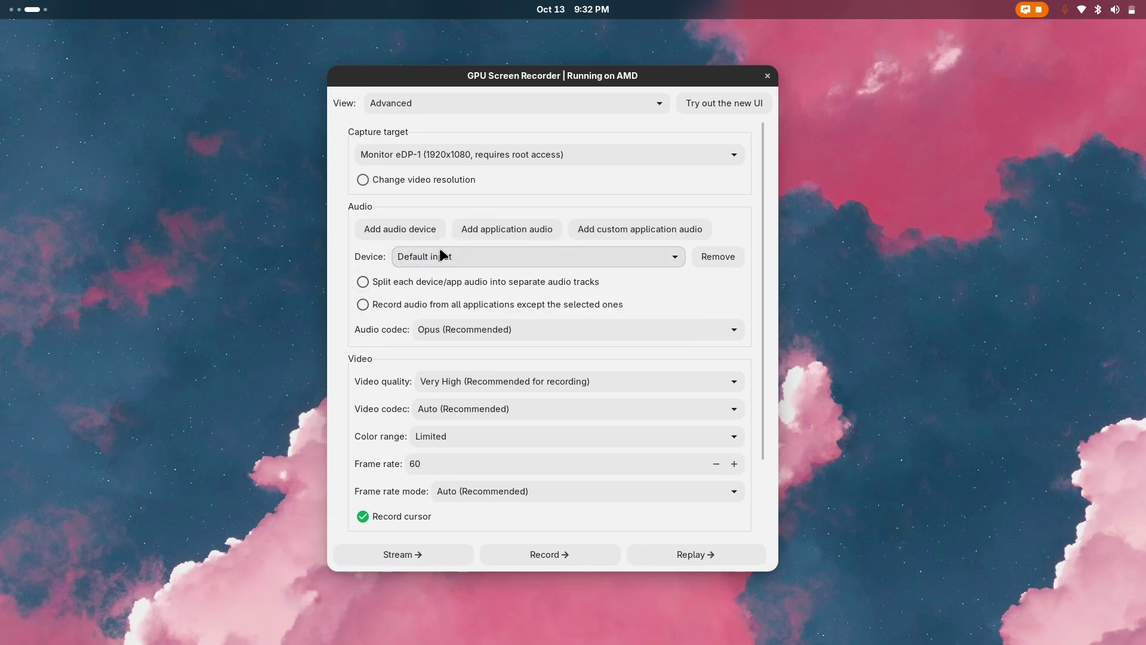
Step: Add a second audio device (Default output) and check the audio codec list, keeping Opus
{"action": "left_click", "coordinate": [419, 237]}
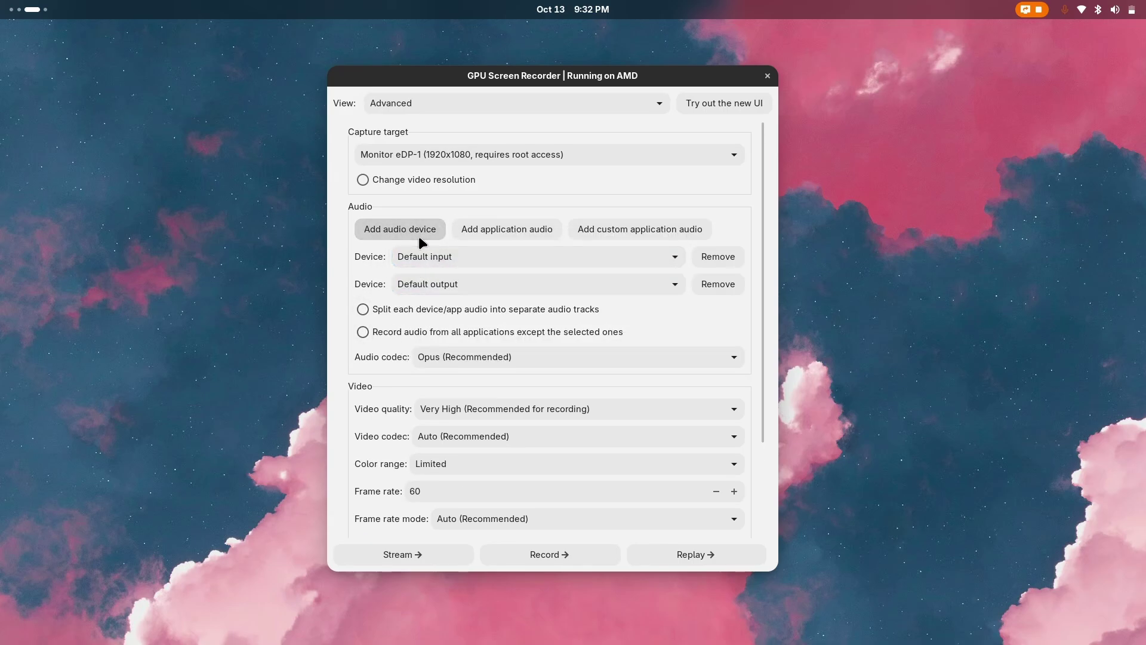
{"action": "left_click", "coordinate": [431, 263]}
{"action": "left_click", "coordinate": [443, 255]}
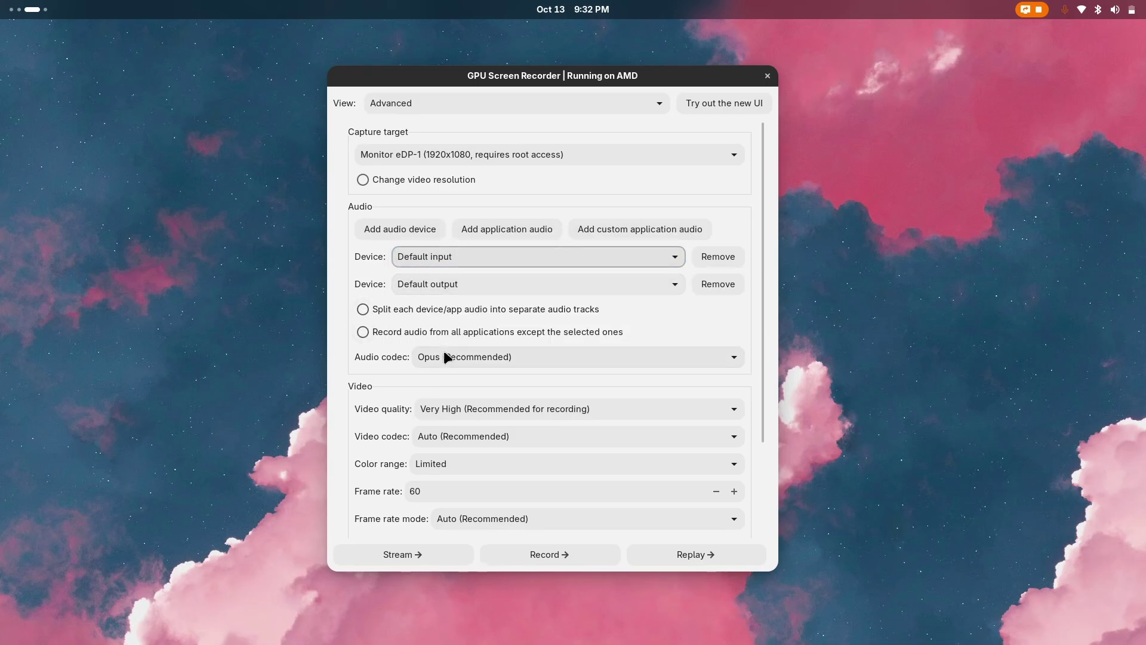
{"action": "left_click", "coordinate": [414, 357]}
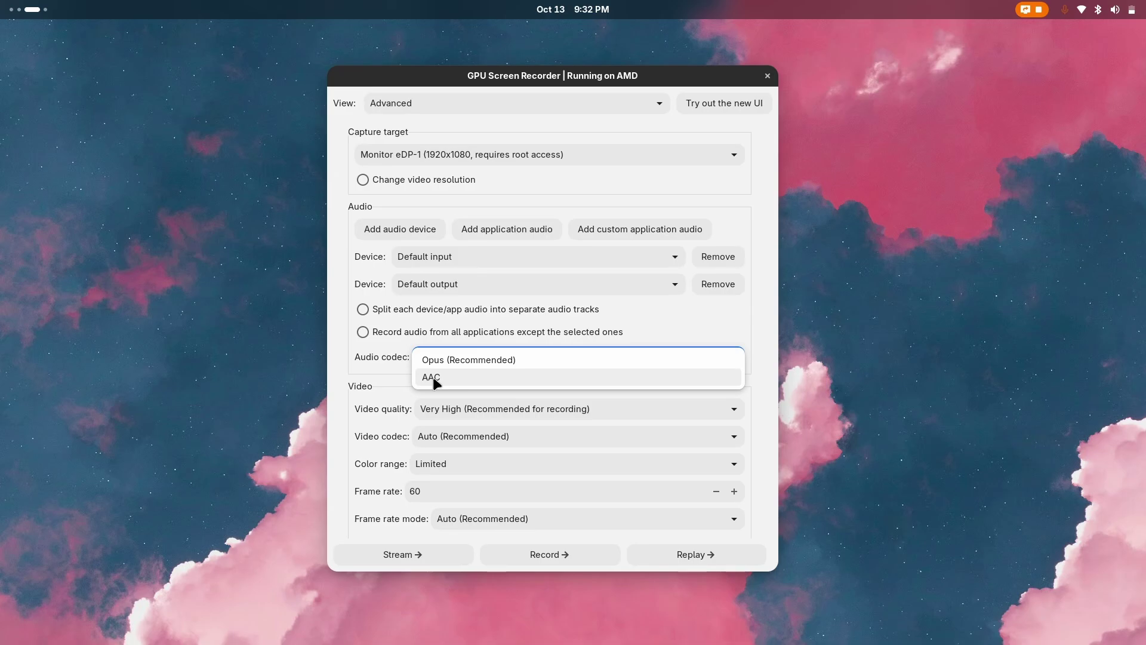
Step: Set Video quality to Constant bitrate and change the bitrate to 100000 kbps
{"action": "left_click", "coordinate": [378, 368]}
{"action": "scroll", "coordinate": [379, 371], "scroll_direction": "down", "scroll_amount": 2}
{"action": "scroll", "coordinate": [388, 358], "scroll_direction": "down", "scroll_amount": 1}
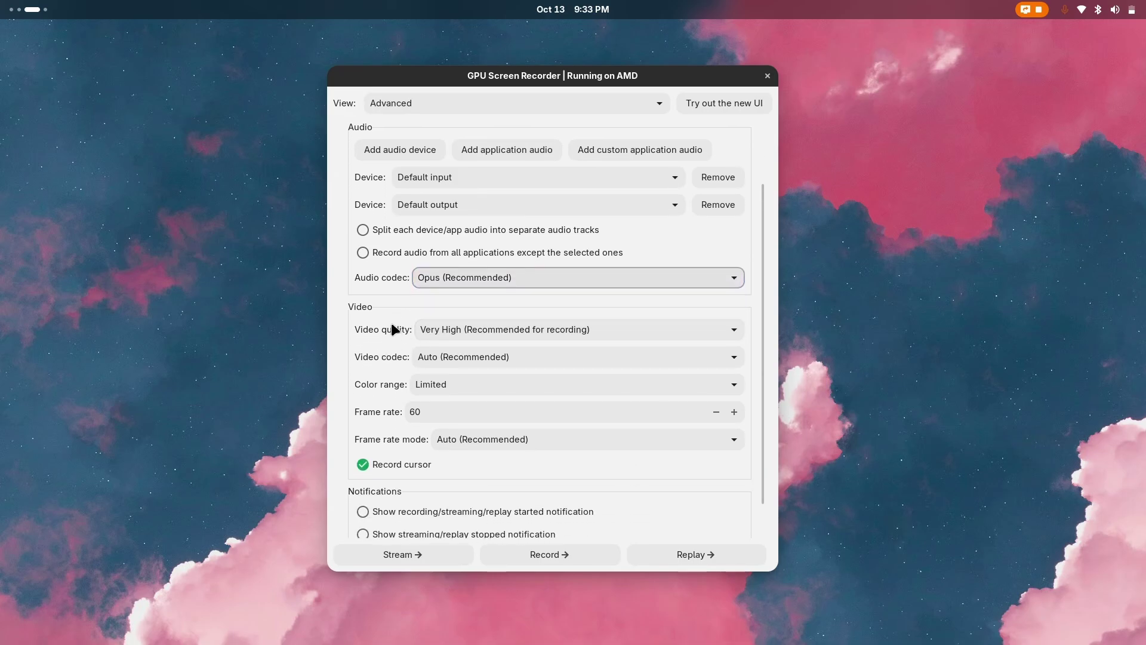
{"action": "scroll", "coordinate": [383, 334], "scroll_direction": "down", "scroll_amount": 1}
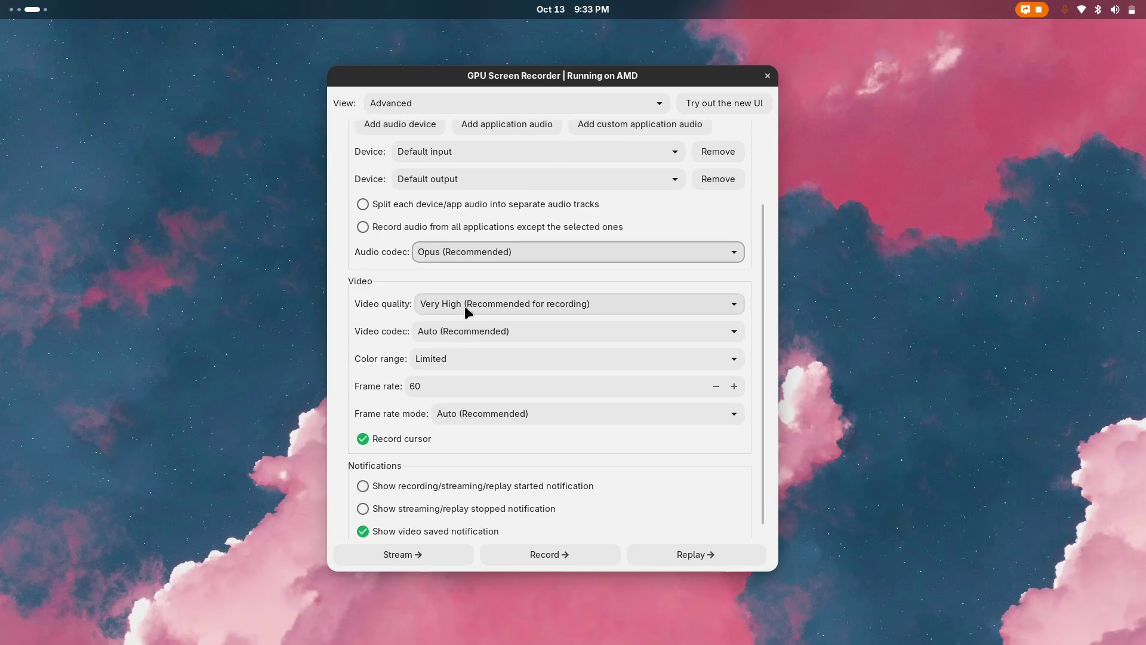
{"action": "left_click", "coordinate": [464, 306]}
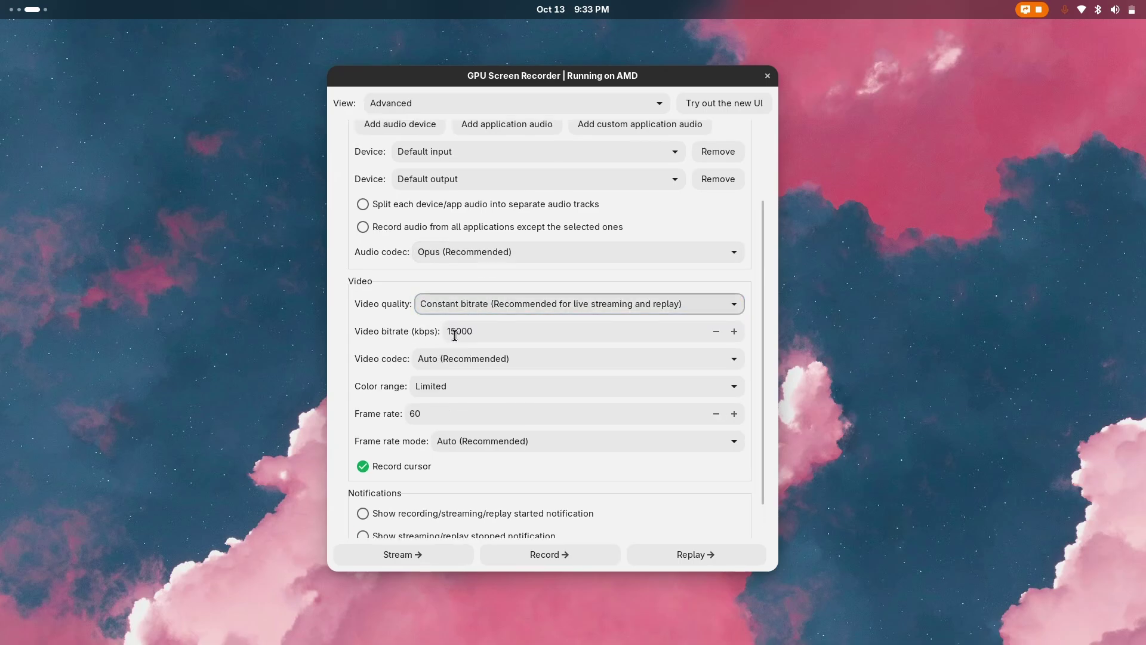
{"action": "left_click_drag", "start_coordinate": [455, 332], "coordinate": [420, 326]}
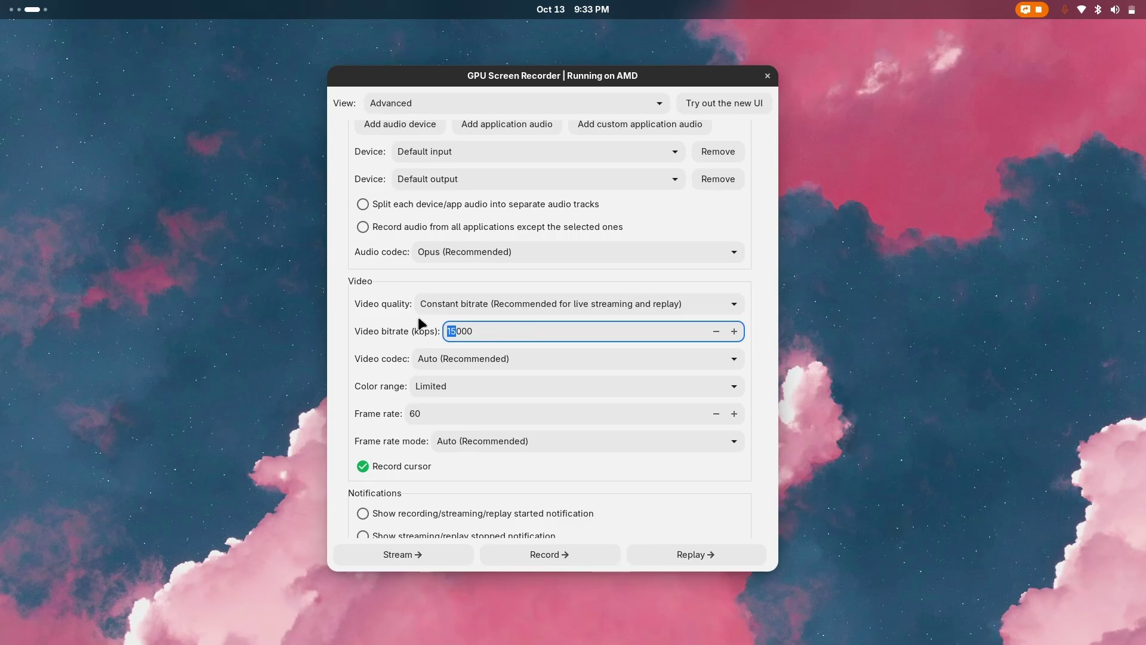
{"action": "type", "text": "5"}
{"action": "type", "text": "1"}
Step: Choose the H264 video codec and keep the Limited colour range
{"action": "left_click", "coordinate": [445, 358]}
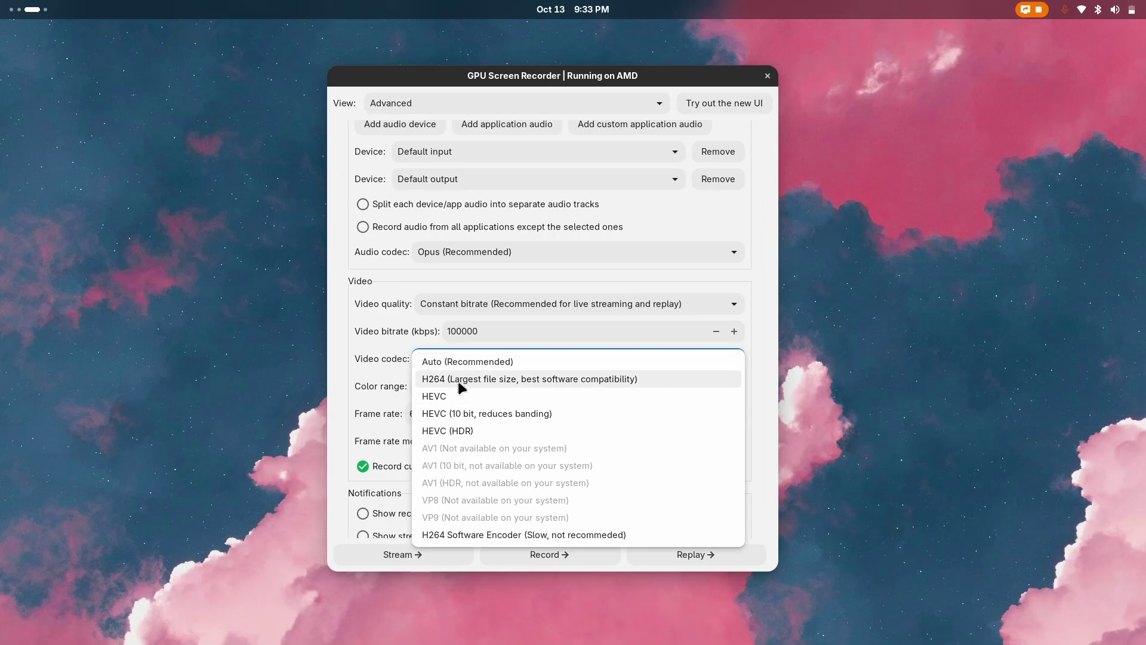
{"action": "left_click", "coordinate": [462, 387]}
{"action": "left_click", "coordinate": [484, 358]}
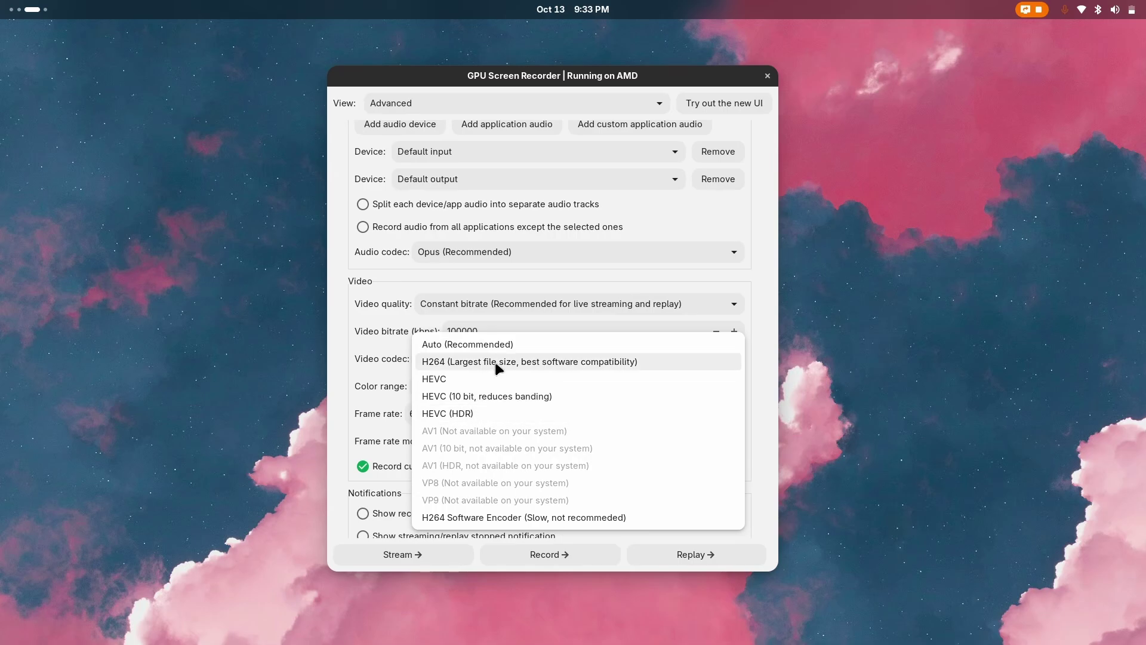
{"action": "left_click", "coordinate": [399, 333]}
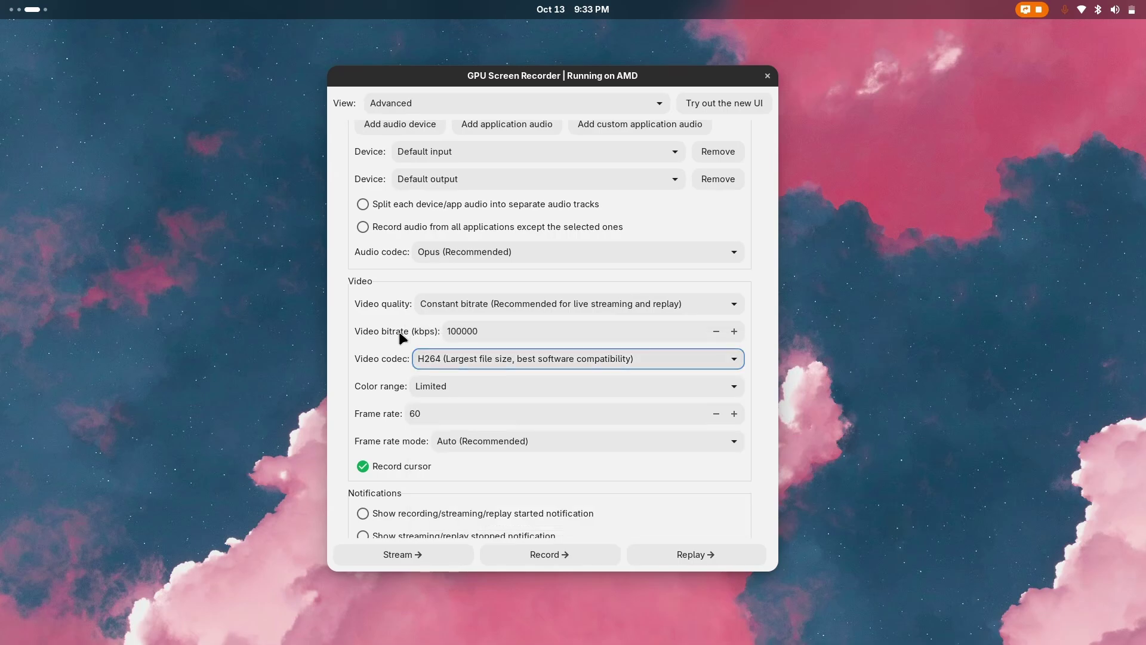
{"action": "left_click", "coordinate": [432, 387]}
{"action": "left_click", "coordinate": [371, 389]}
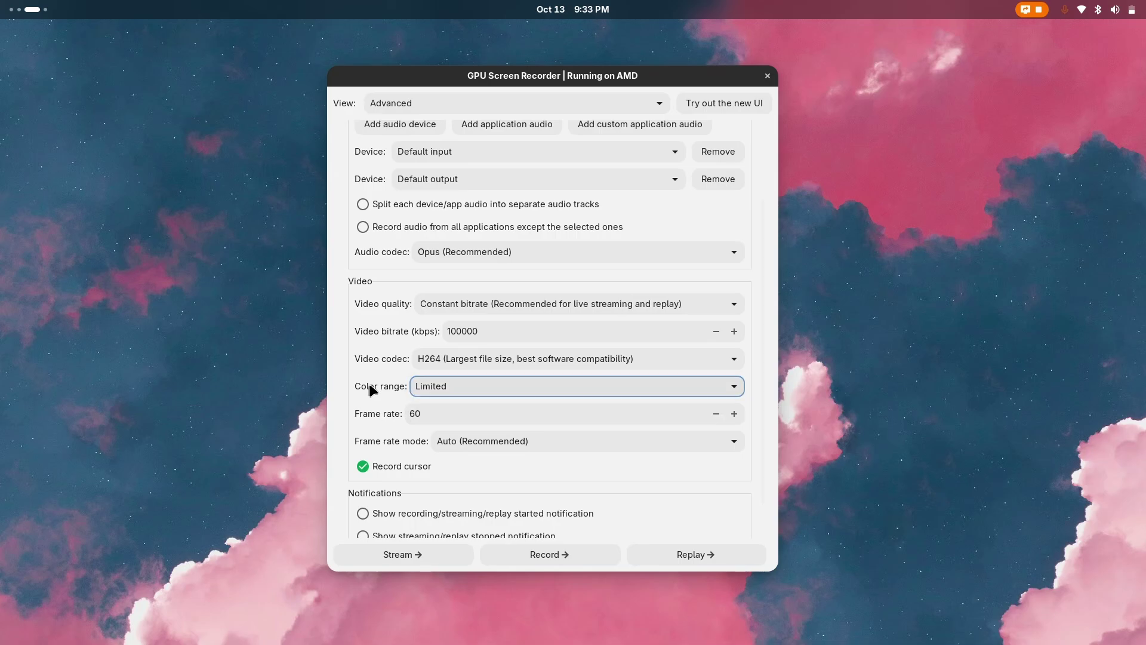
Step: Set the frame rate to 60 and the frame rate mode to Constant
{"action": "left_click", "coordinate": [428, 418]}
{"action": "left_click_drag", "start_coordinate": [428, 418], "coordinate": [408, 417]}
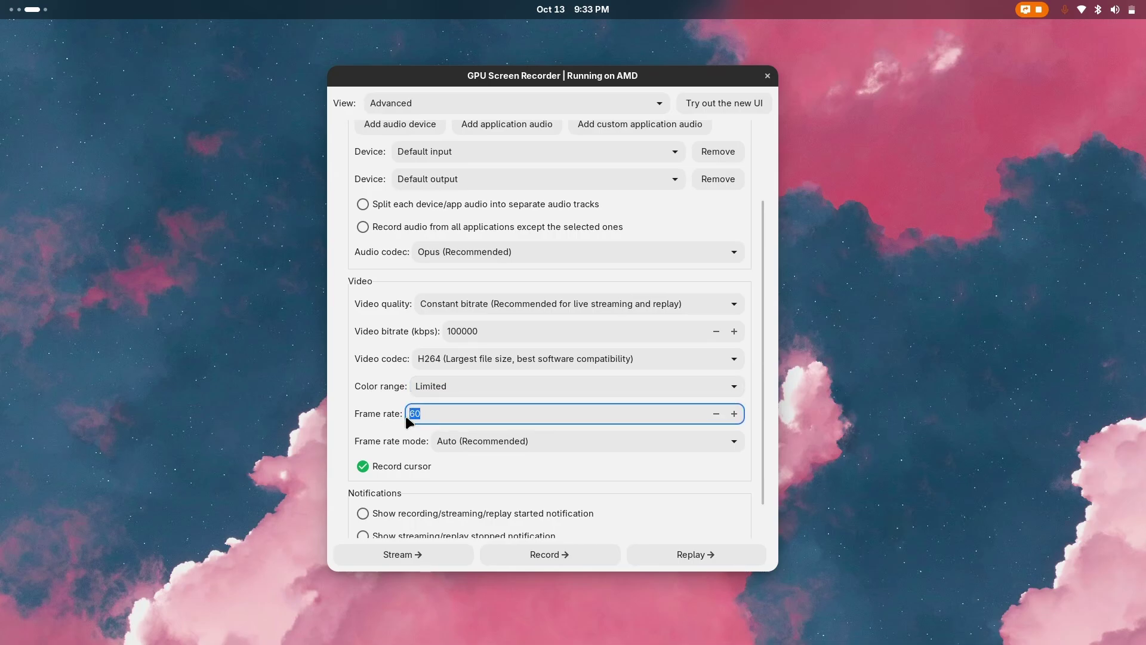
{"action": "key", "text": "super"}
{"action": "scroll", "coordinate": [406, 416], "scroll_direction": "down", "scroll_amount": 1}
{"action": "scroll", "coordinate": [406, 416], "scroll_direction": "up", "scroll_amount": 1}
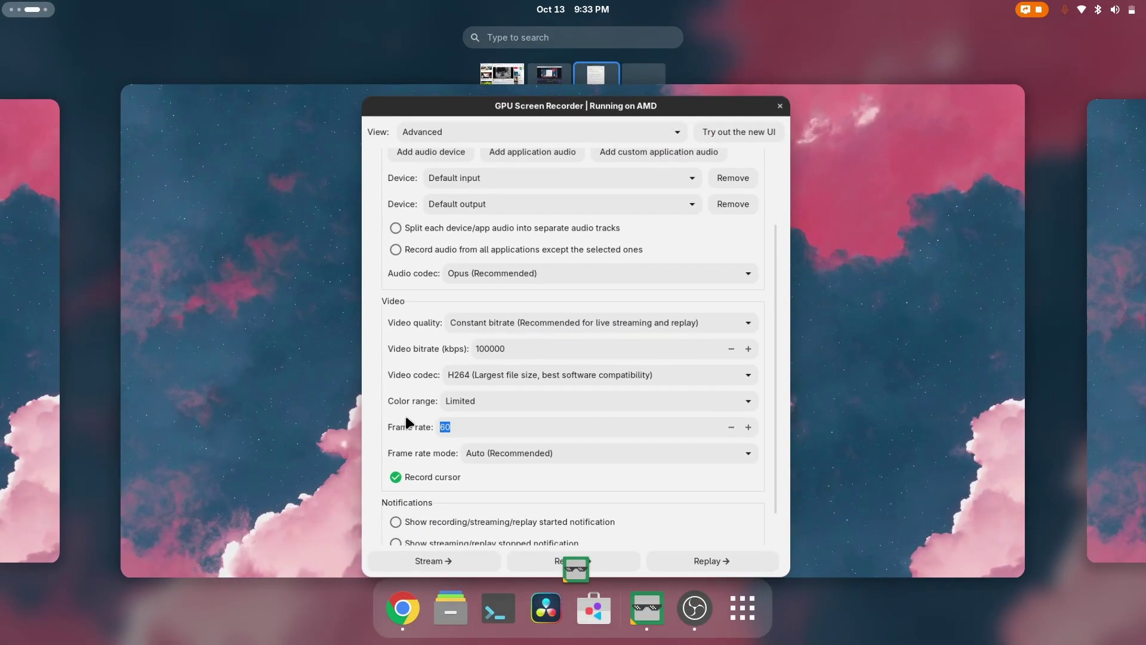
{"action": "key", "text": "super"}
{"action": "type", "text": "12"}
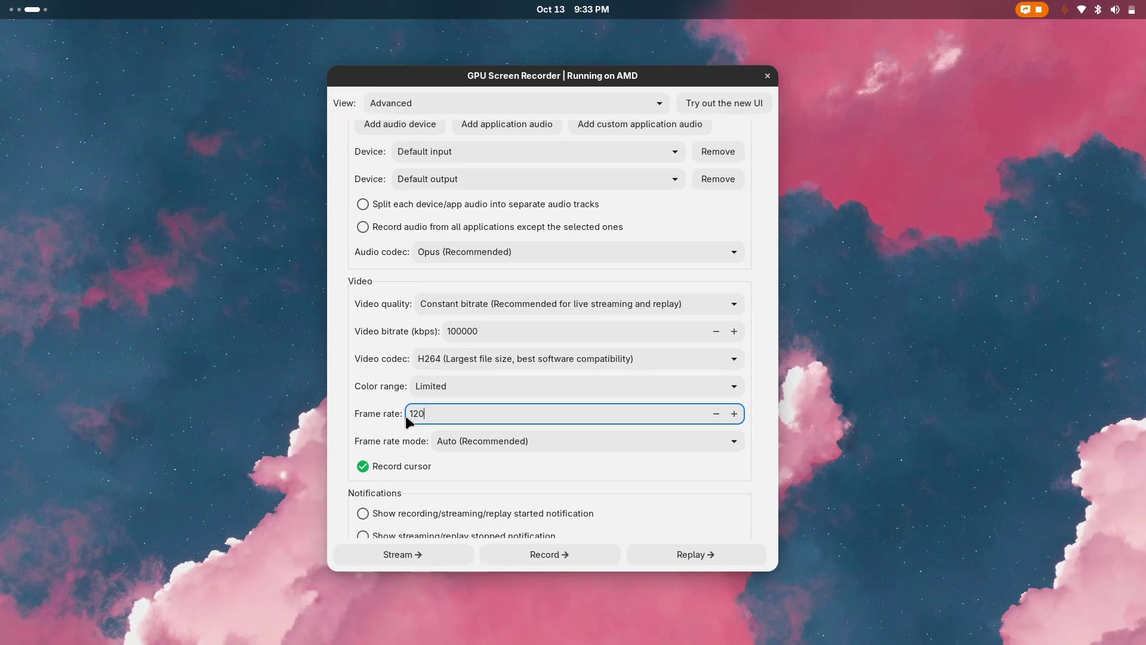
{"action": "left_click_drag", "start_coordinate": [434, 418], "coordinate": [389, 421]}
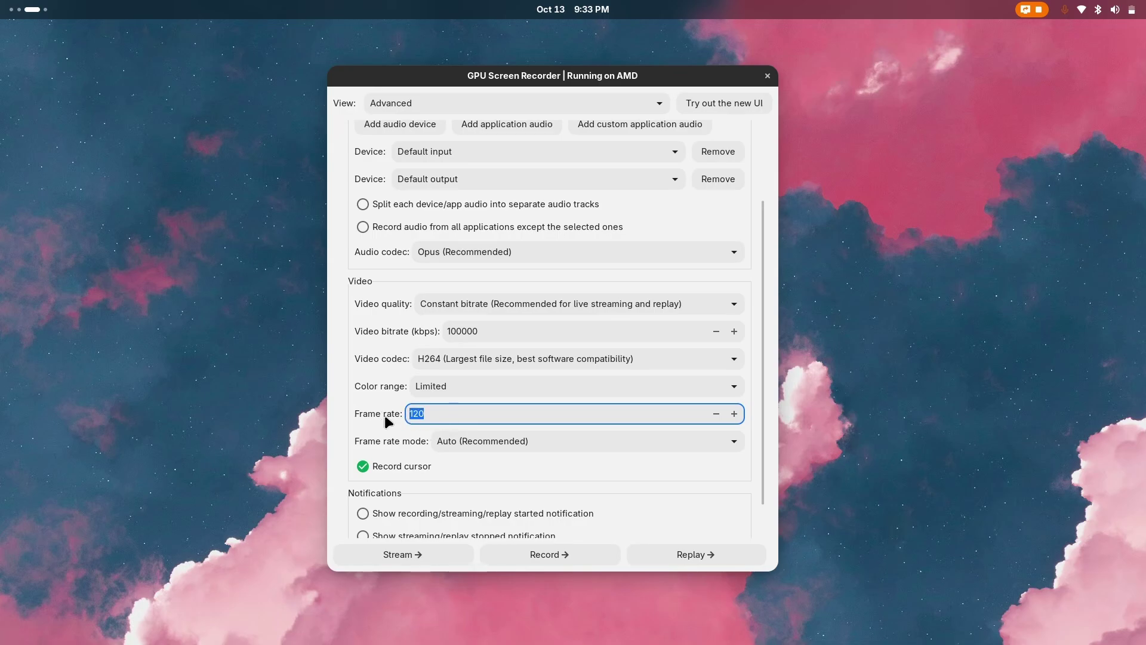
{"action": "type", "text": "60"}
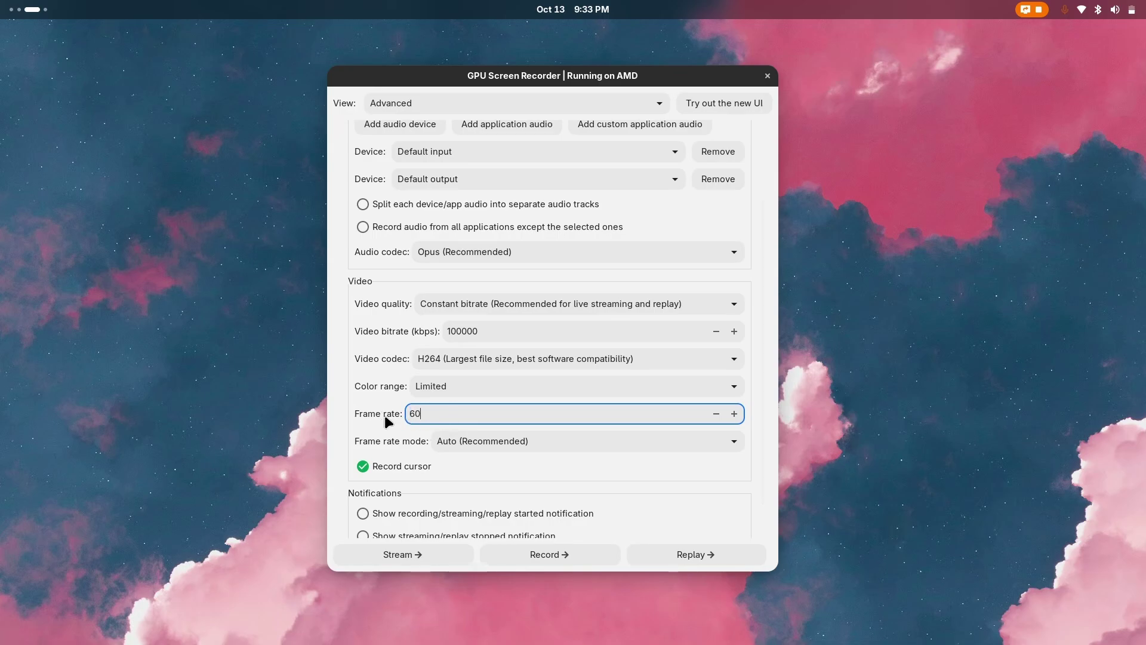
{"action": "left_click", "coordinate": [443, 442]}
{"action": "left_click", "coordinate": [467, 460]}
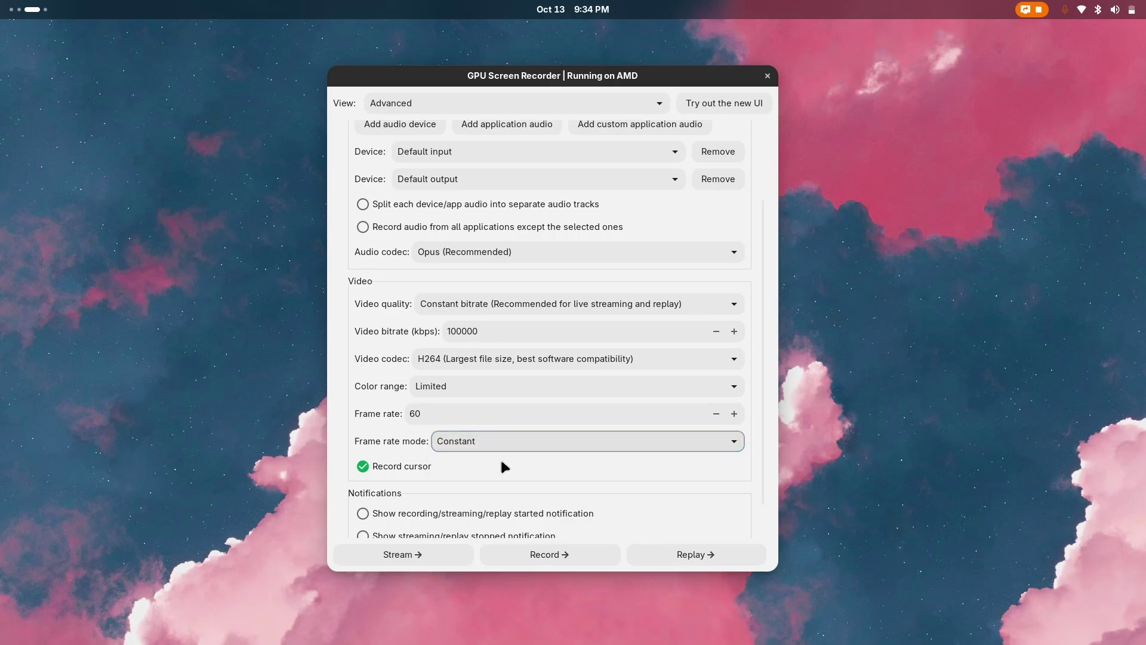
{"action": "scroll", "coordinate": [501, 466], "scroll_direction": "down", "scroll_amount": 1}
Step: Open the Record page, cancel the keyboard shortcuts prompt, view Container formats, then switch to OBS's workspace
{"action": "left_click", "coordinate": [525, 548]}
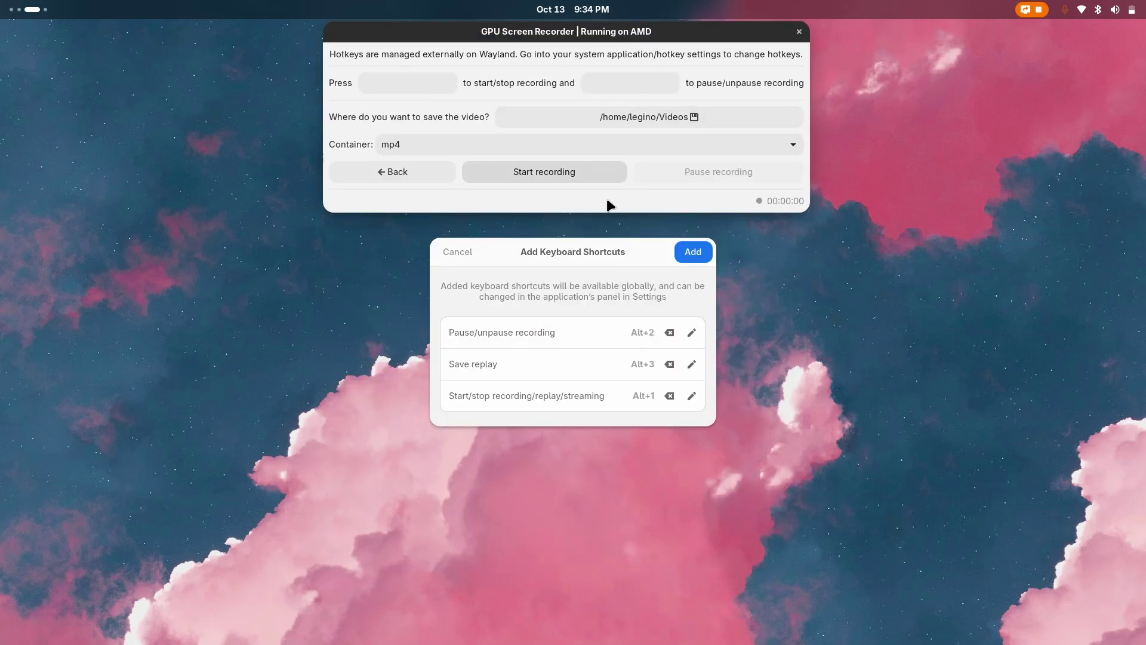
{"action": "left_click", "coordinate": [473, 285]}
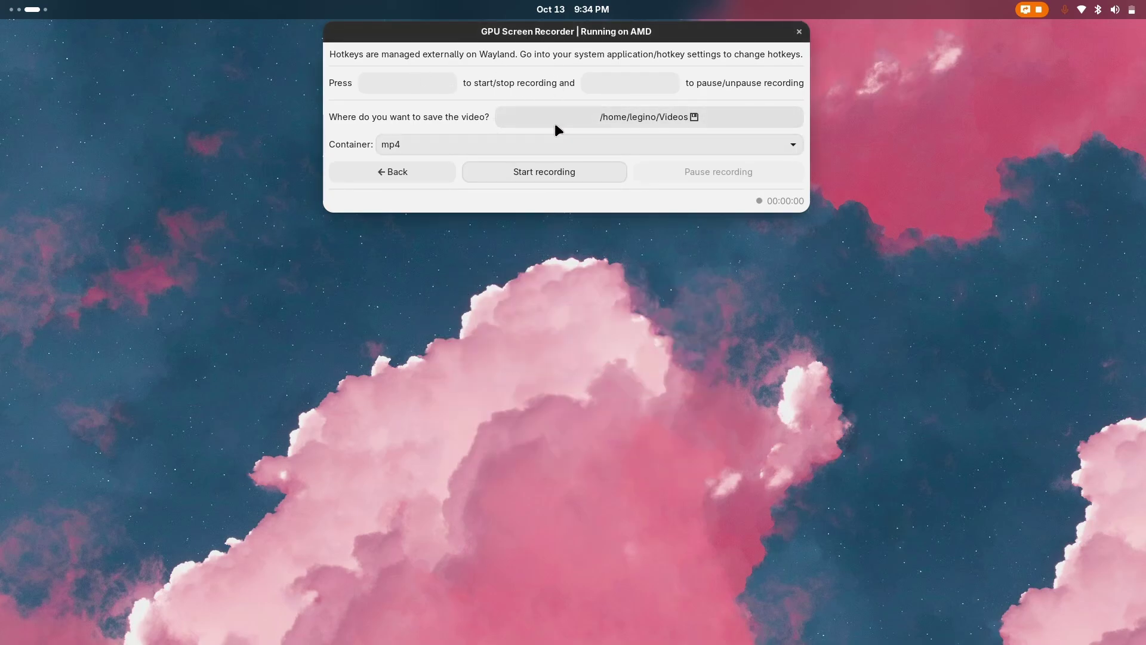
{"action": "left_click", "coordinate": [535, 145]}
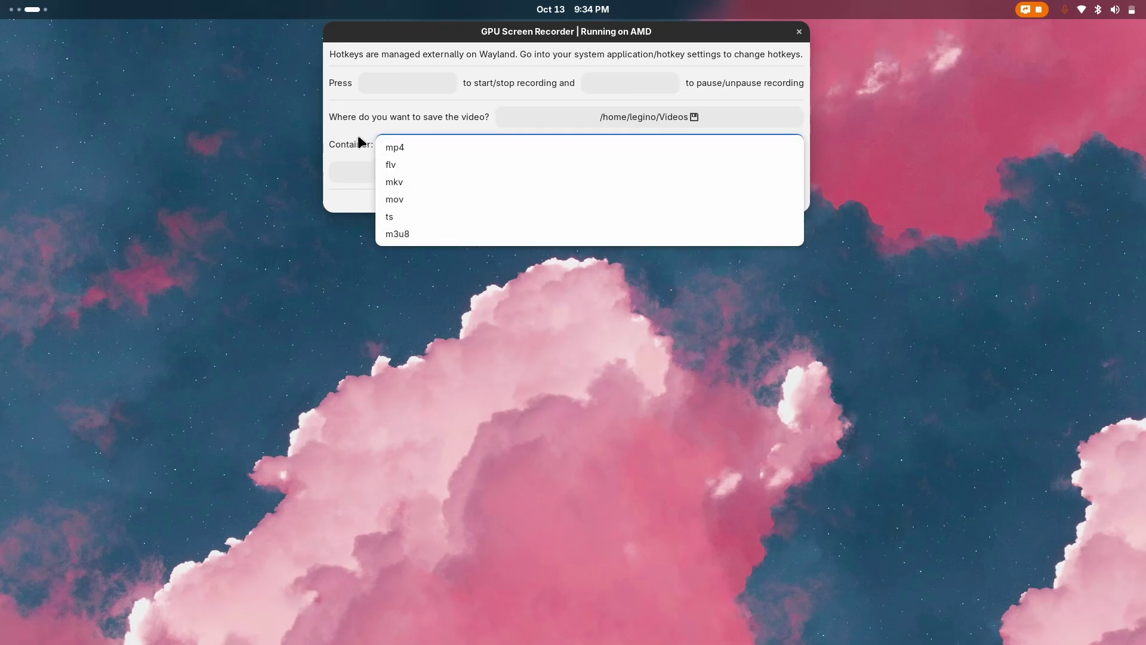
{"action": "key", "text": "super+Page_Up"}
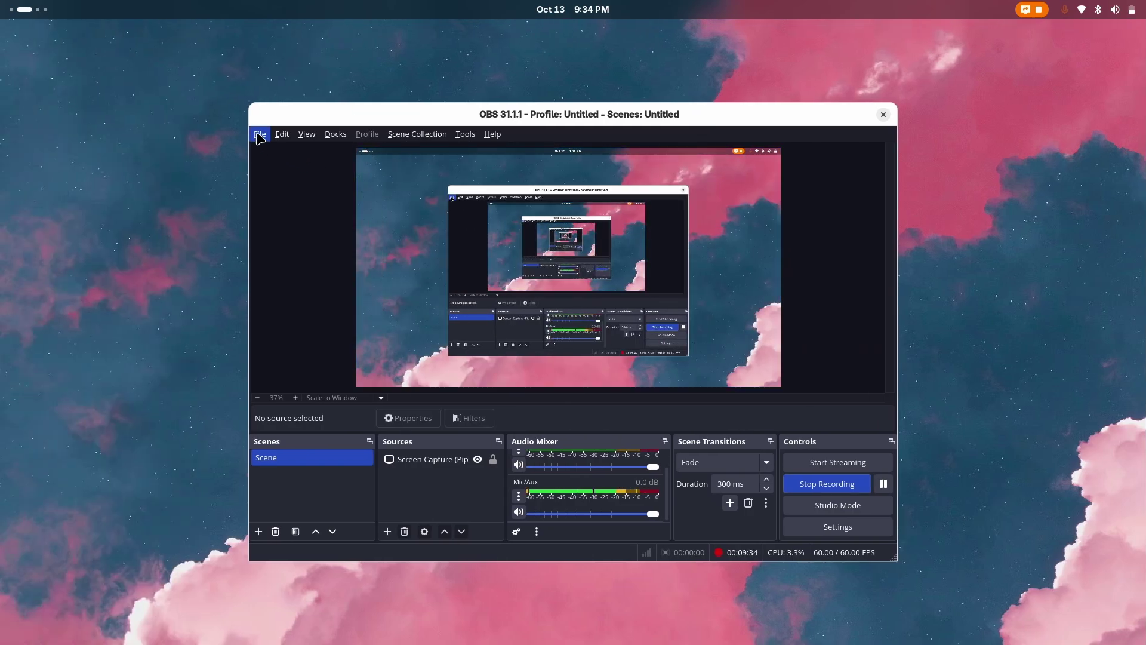
Step: Review OBS's recording encoder (NVENC H.264, 50000 Kbps) and Video settings, then close Settings
{"action": "left_click", "coordinate": [260, 135]}
{"action": "left_click", "coordinate": [267, 195]}
{"action": "left_click", "coordinate": [349, 204]}
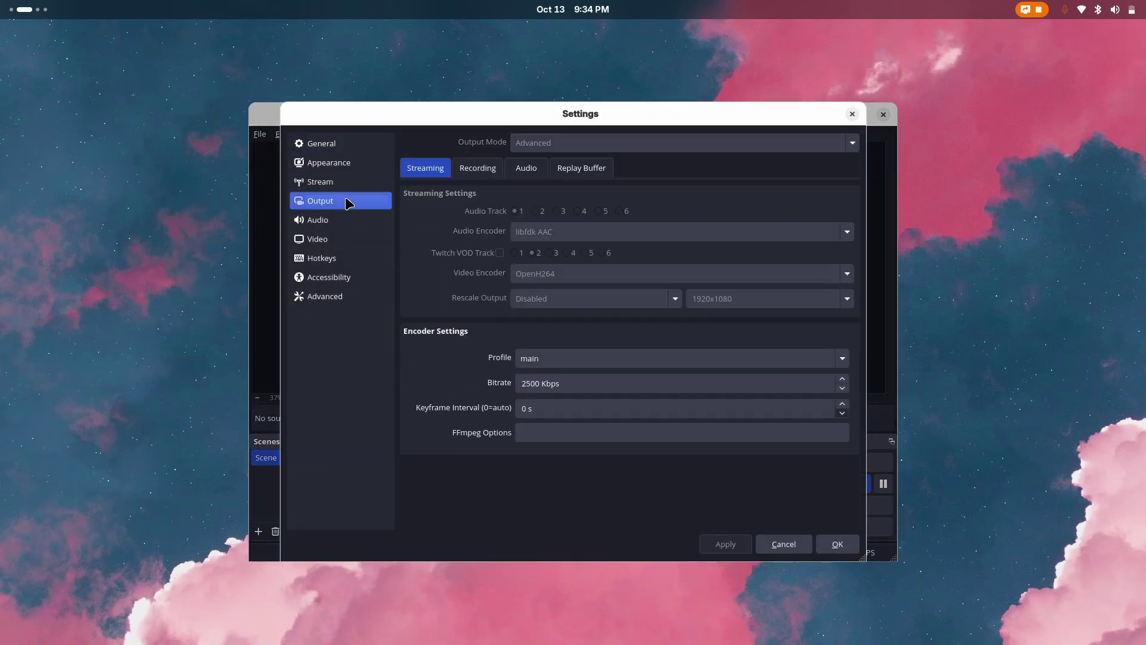
{"action": "left_click", "coordinate": [465, 174]}
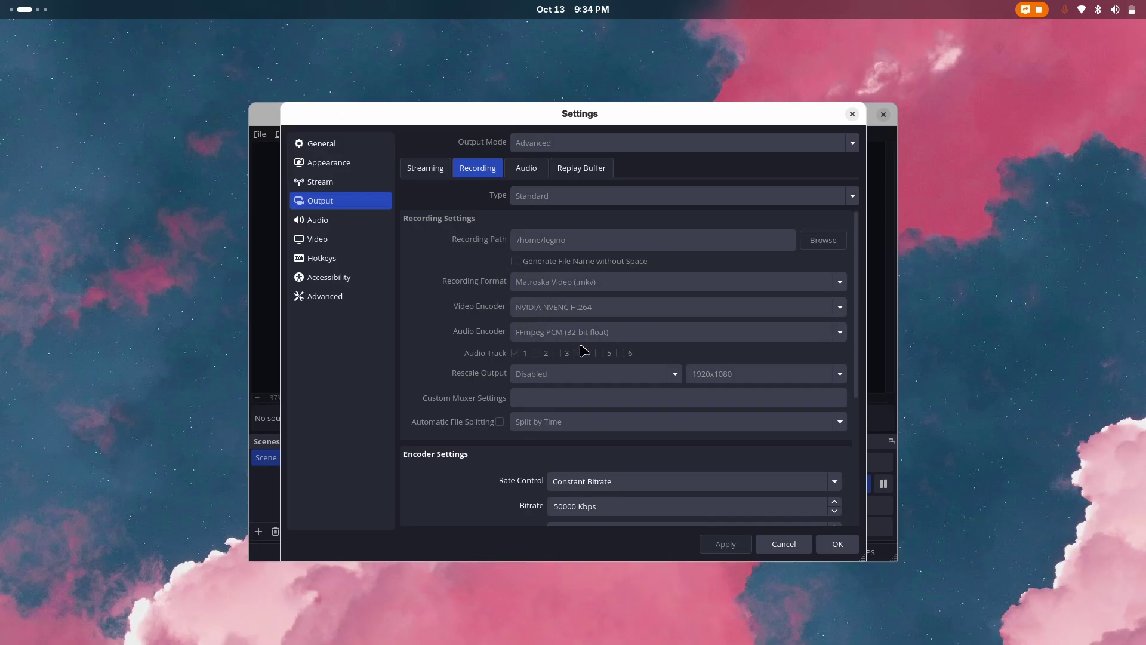
{"action": "scroll", "coordinate": [548, 345], "scroll_direction": "down", "scroll_amount": 5}
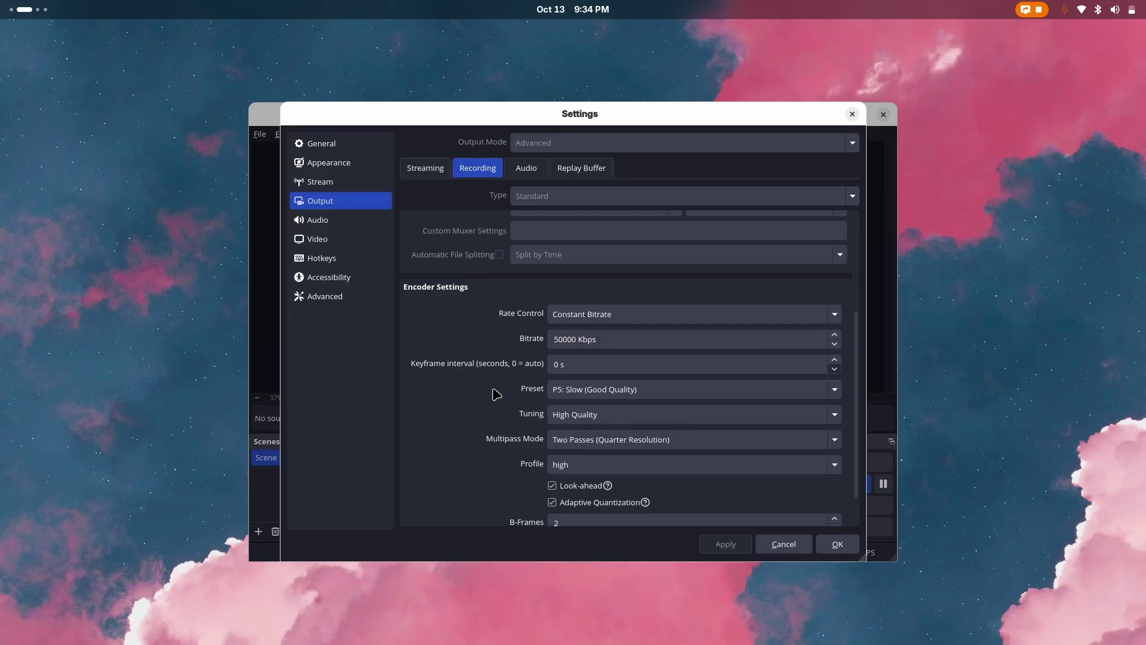
{"action": "scroll", "coordinate": [495, 392], "scroll_direction": "down", "scroll_amount": 1}
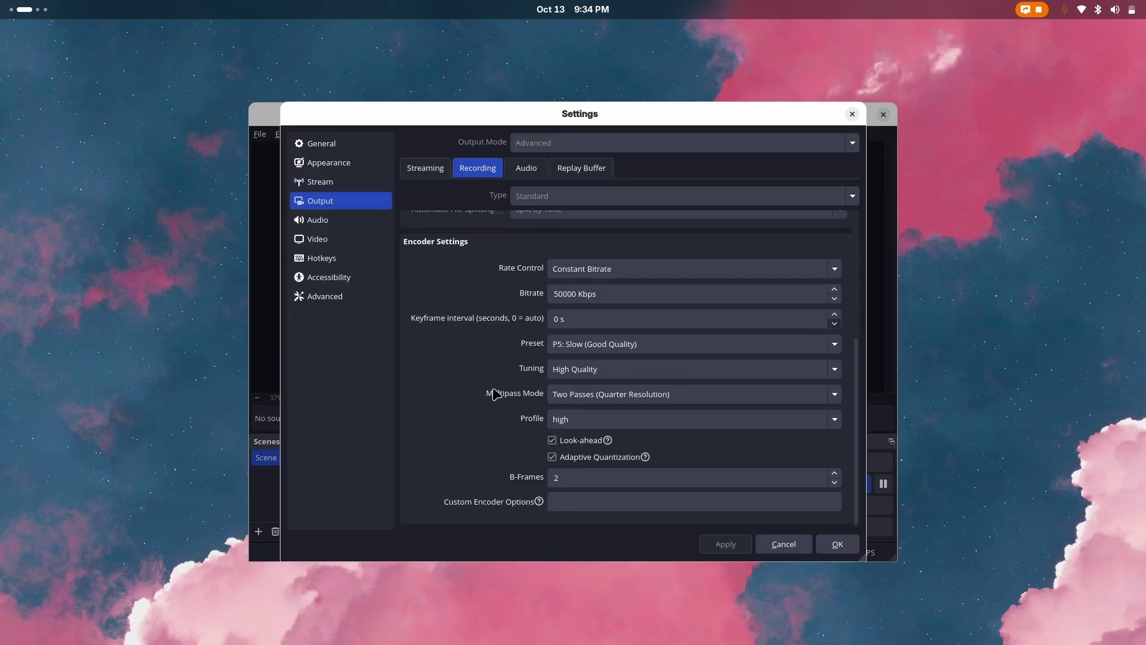
{"action": "left_click", "coordinate": [346, 240]}
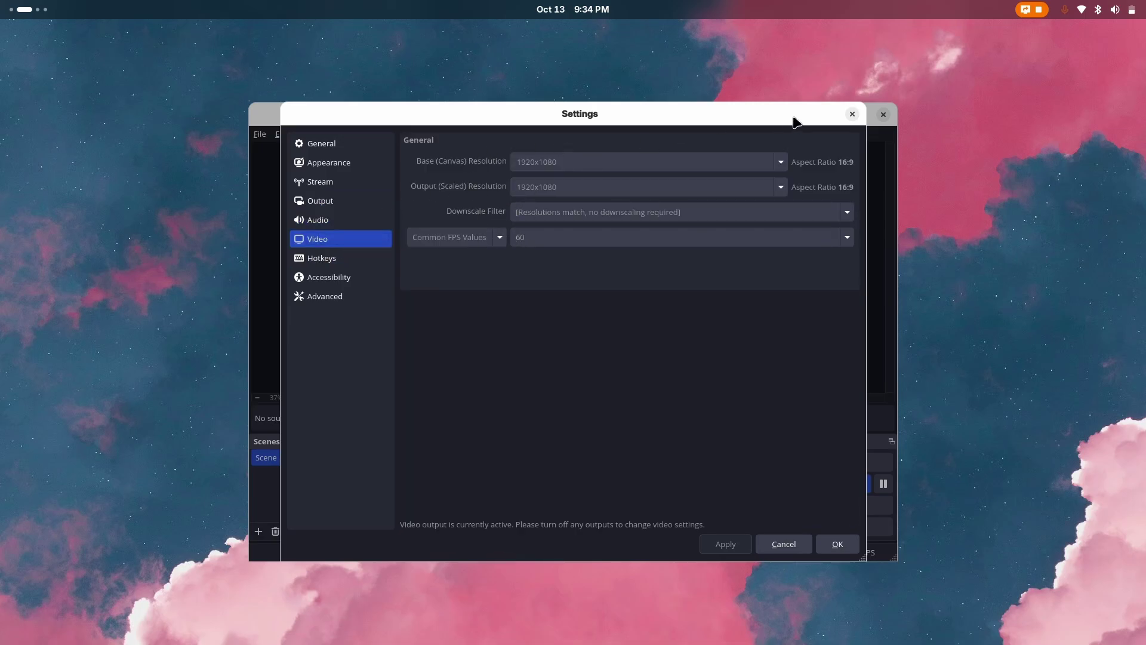
{"action": "left_click", "coordinate": [852, 113]}
{"action": "key", "text": "super"}
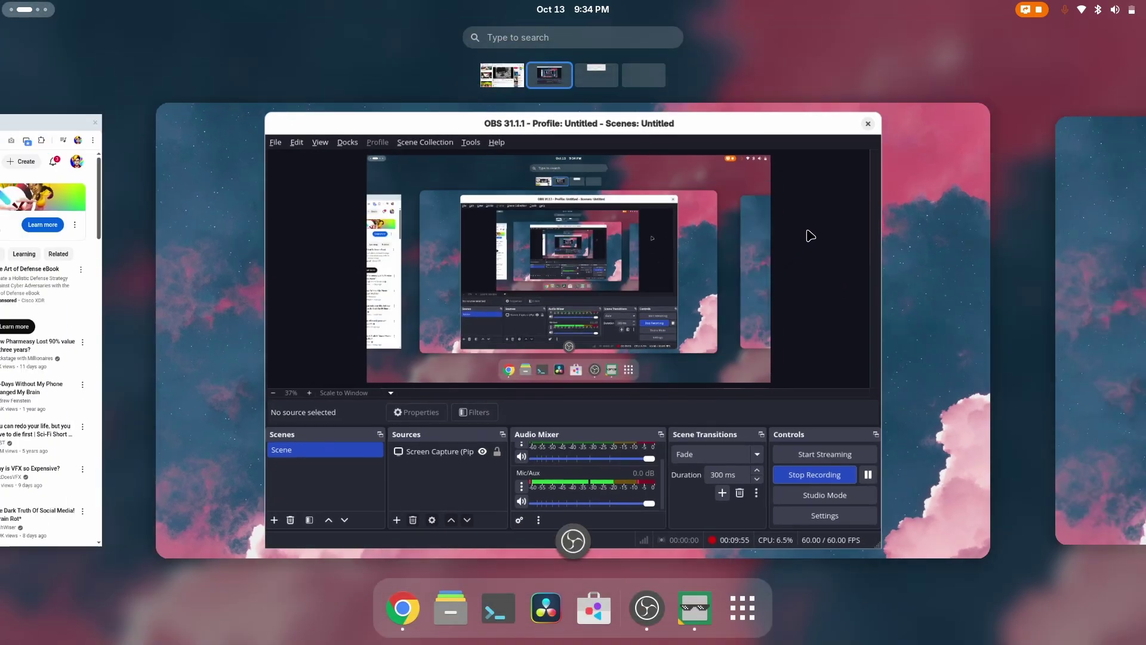
Step: Centre the GPU Screen Recorder window and return to the Advanced settings page
{"action": "scroll", "coordinate": [808, 235], "scroll_direction": "down", "scroll_amount": 1}
{"action": "left_click", "coordinate": [707, 298]}
{"action": "left_click_drag", "start_coordinate": [706, 30], "coordinate": [708, 154]}
{"action": "left_click", "coordinate": [413, 295]}
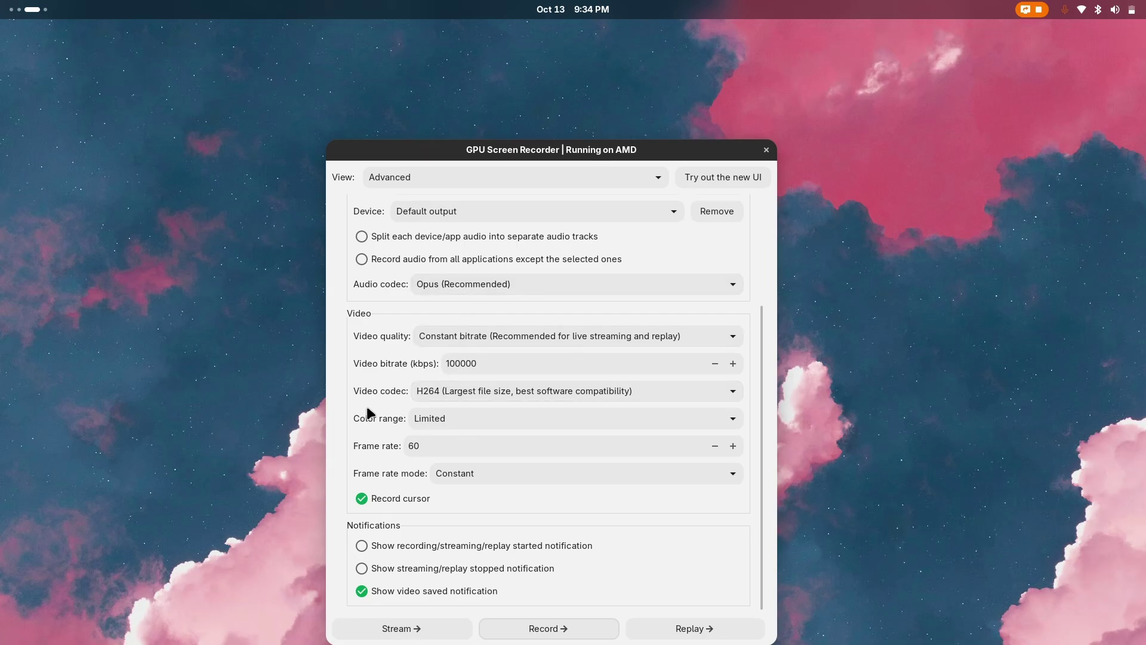
{"action": "left_click_drag", "start_coordinate": [606, 151], "coordinate": [611, 84]}
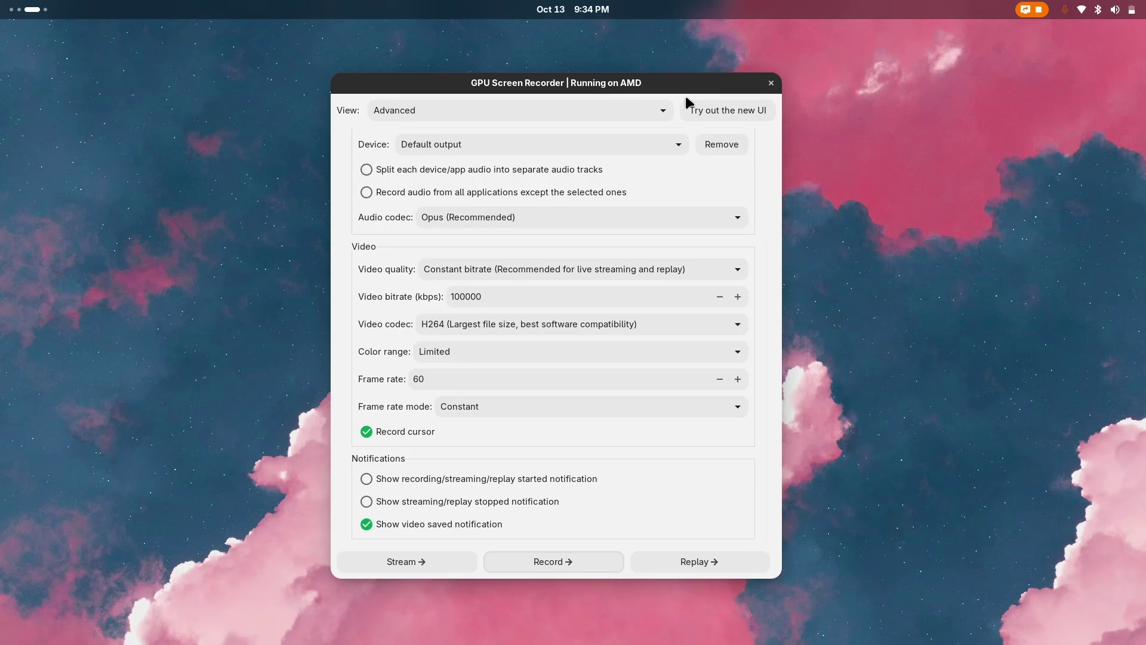
Step: Switch to the new fullscreen UI, approving both confirmations including the root-privileges setup
{"action": "left_click", "coordinate": [706, 114]}
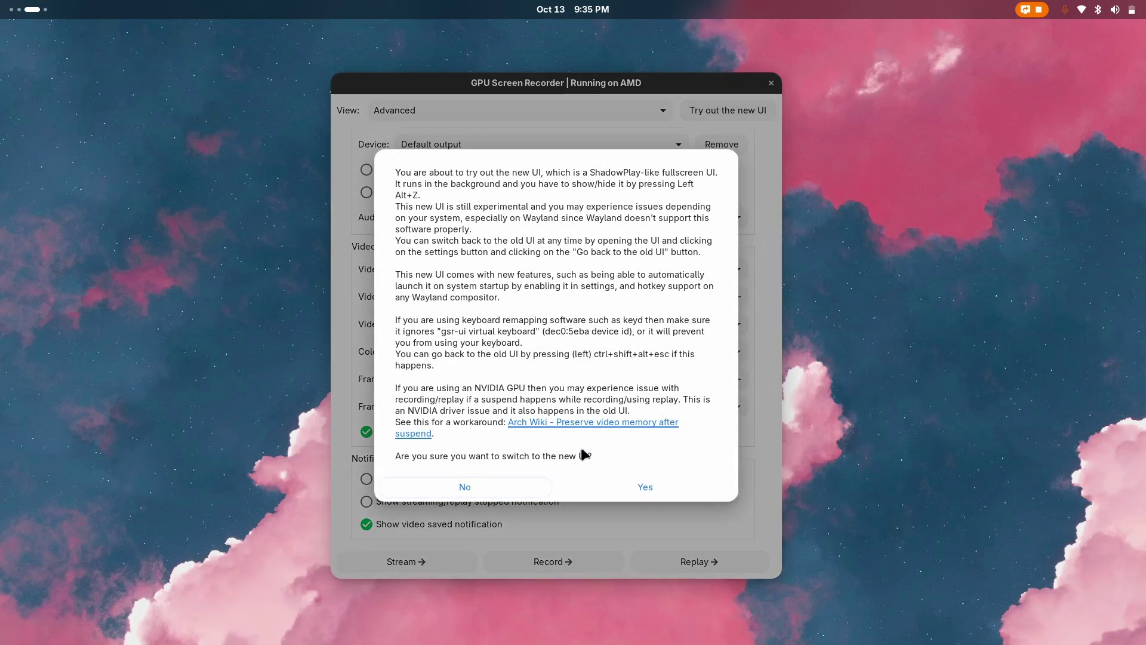
{"action": "left_click", "coordinate": [596, 488]}
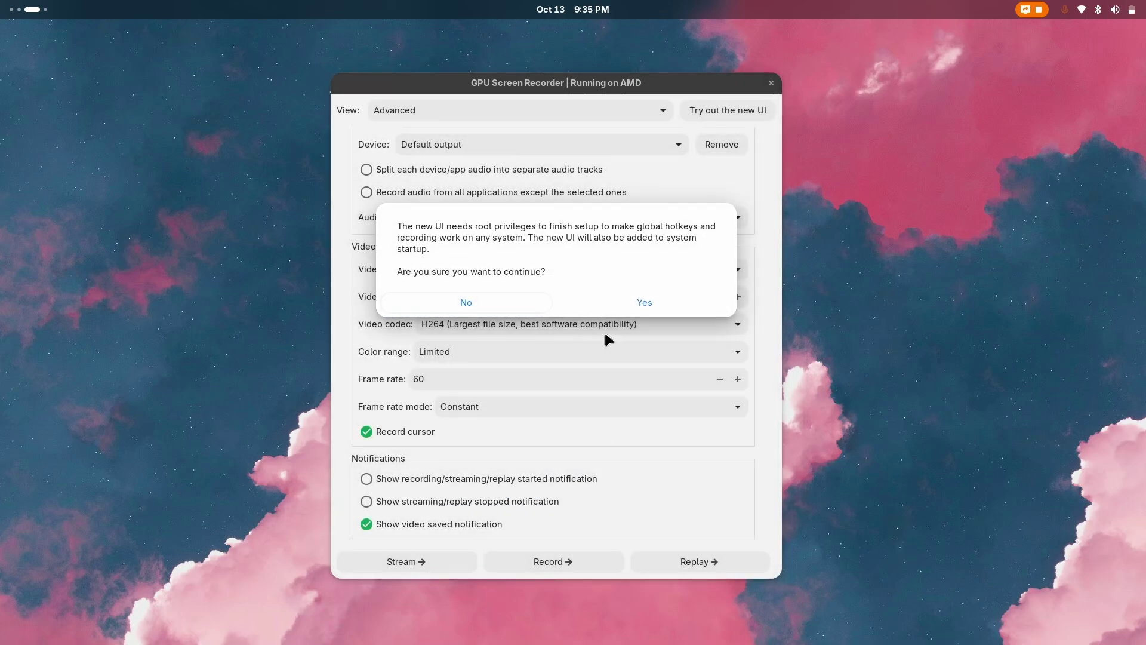
{"action": "left_click", "coordinate": [620, 303]}
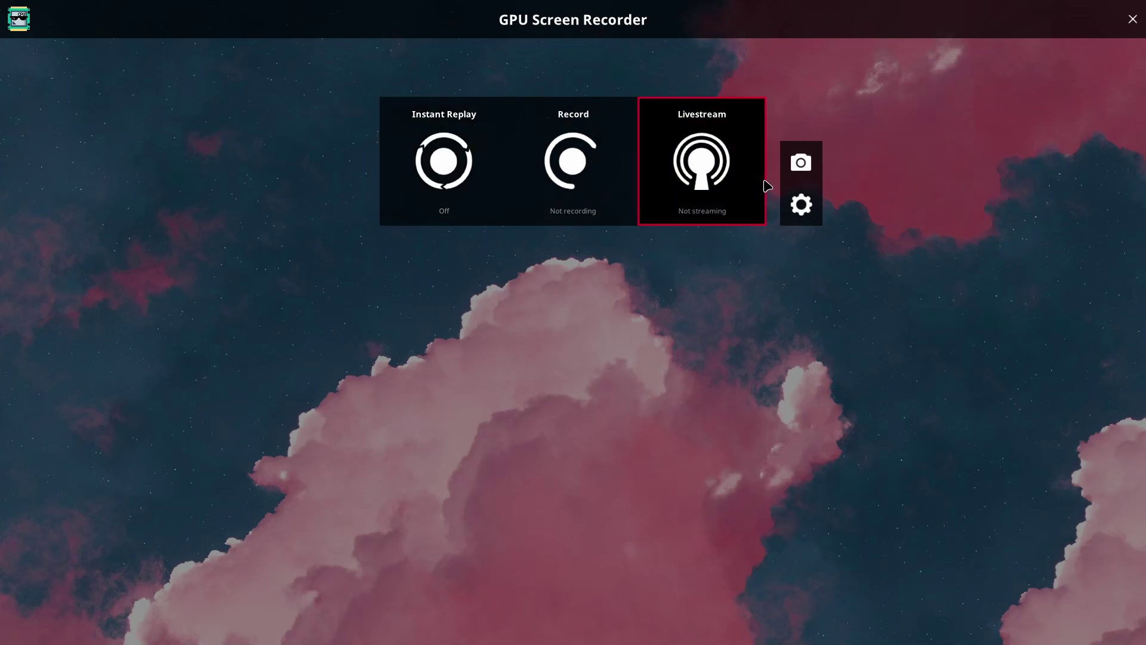
Step: In the global settings, set the accent colour to Blue and notification speed to Fast
{"action": "left_click", "coordinate": [806, 214]}
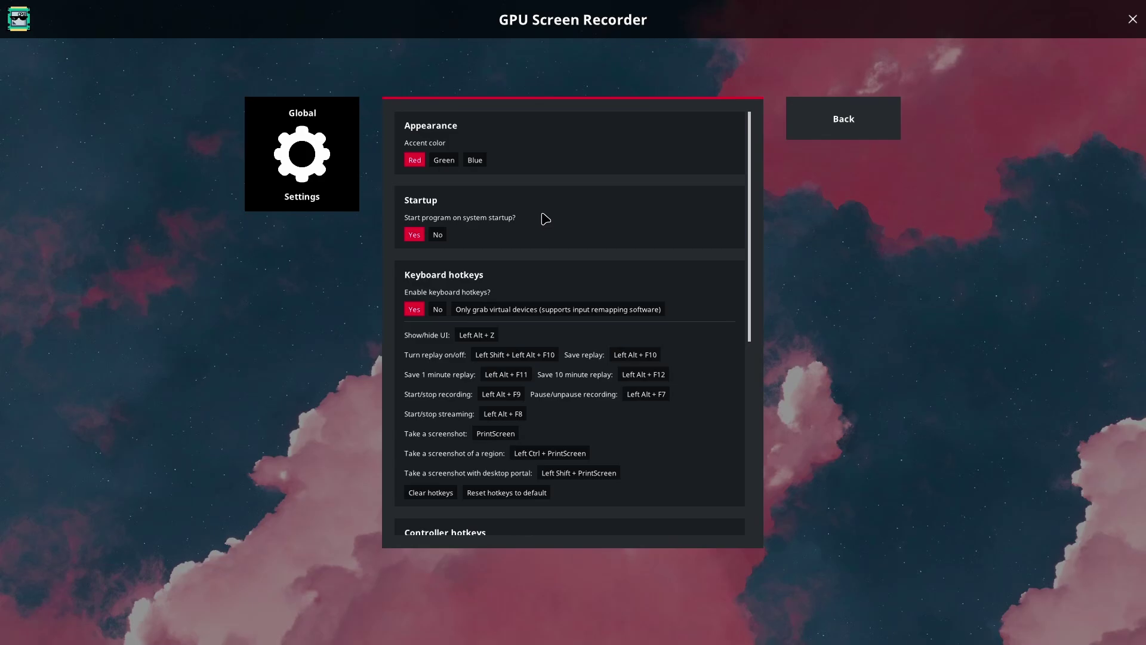
{"action": "scroll", "coordinate": [544, 216], "scroll_direction": "down", "scroll_amount": 6}
{"action": "scroll", "coordinate": [543, 215], "scroll_direction": "up", "scroll_amount": 6}
{"action": "left_click", "coordinate": [474, 161]}
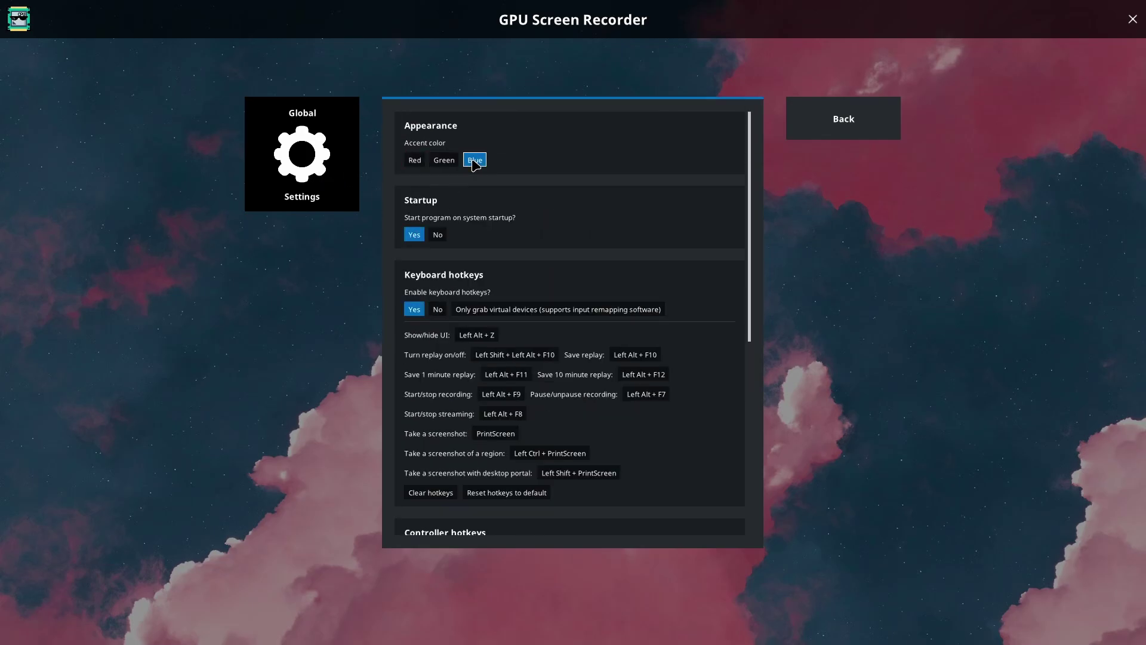
{"action": "scroll", "coordinate": [451, 257], "scroll_direction": "down", "scroll_amount": 4}
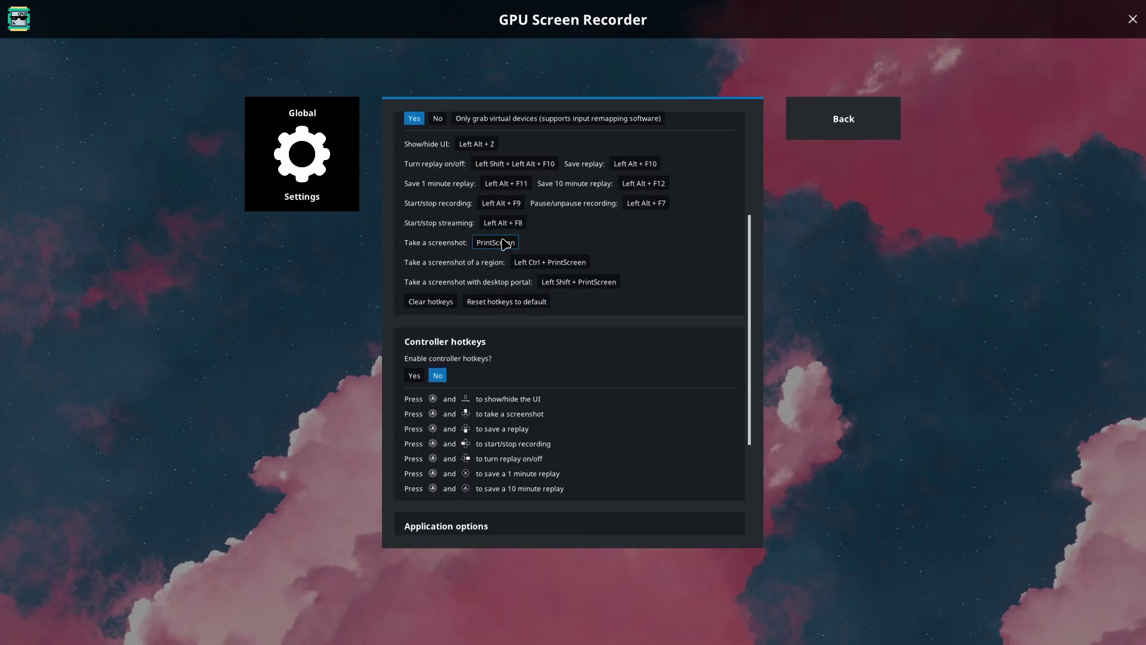
{"action": "scroll", "coordinate": [505, 243], "scroll_direction": "down", "scroll_amount": 3}
{"action": "left_click", "coordinate": [453, 396]}
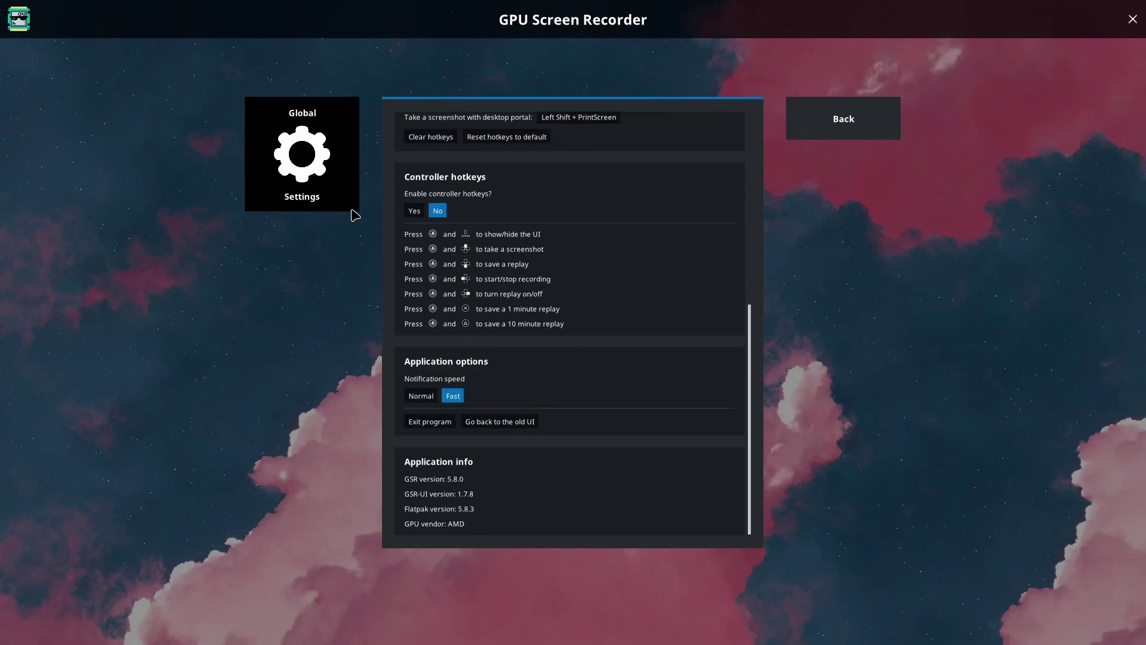
Step: Return GPU Screen Recorder to the old interface
{"action": "scroll", "coordinate": [524, 235], "scroll_direction": "up", "scroll_amount": 8}
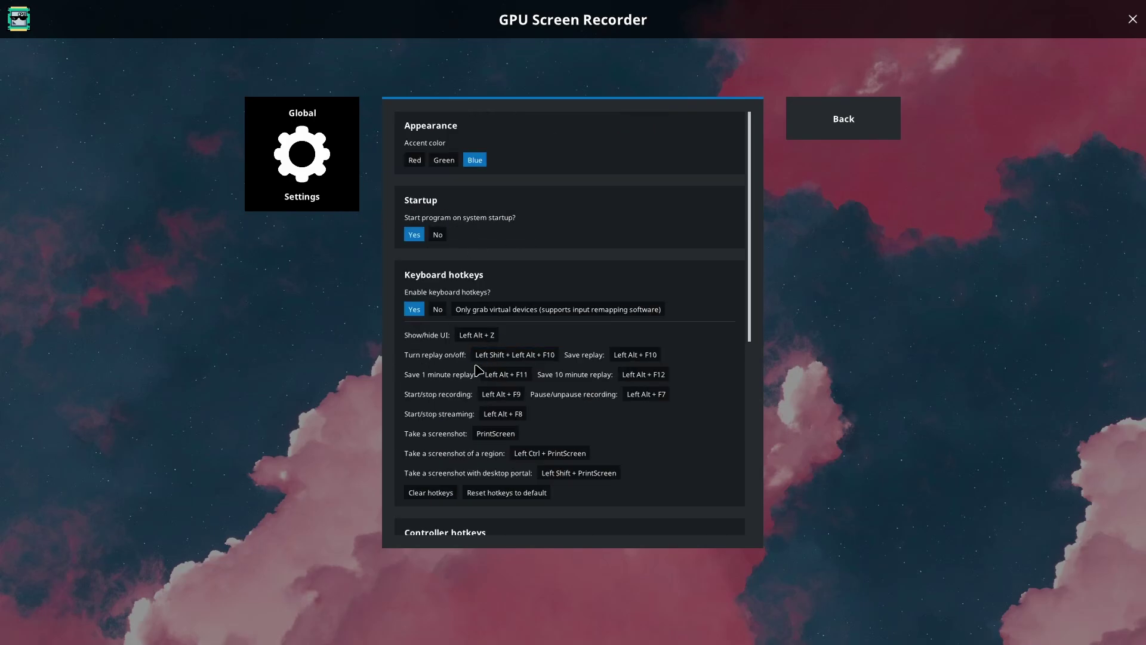
{"action": "scroll", "coordinate": [478, 370], "scroll_direction": "down", "scroll_amount": 10}
{"action": "left_click", "coordinate": [494, 429]}
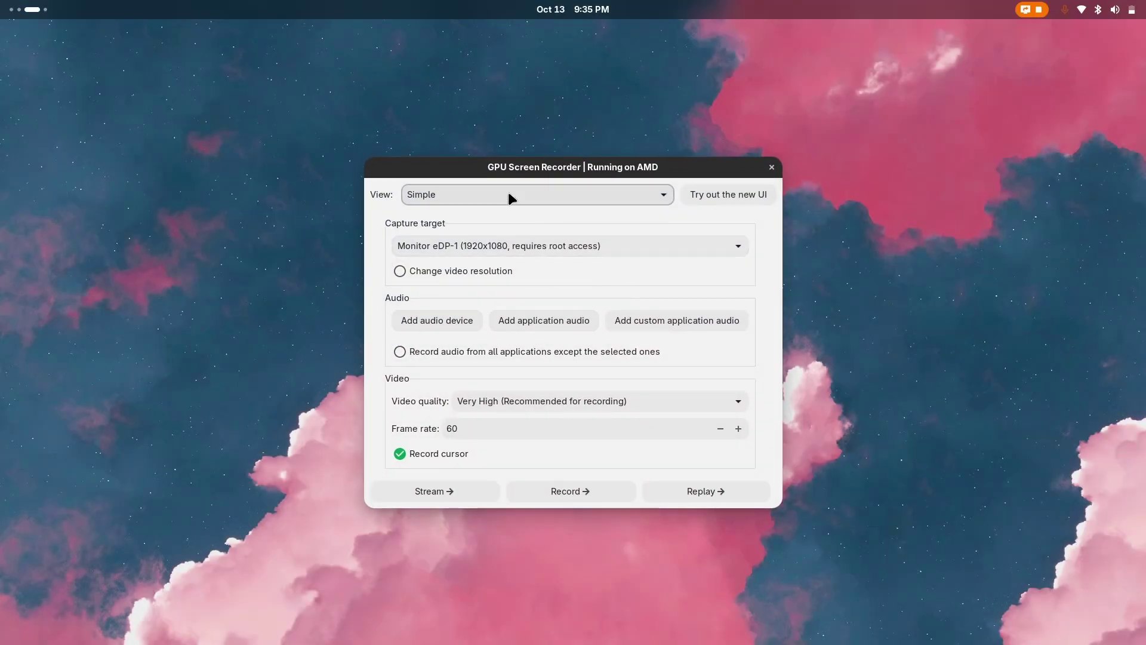
Step: Switch to the new fullscreen UI again, approving both confirmation prompts
{"action": "left_click", "coordinate": [714, 188]}
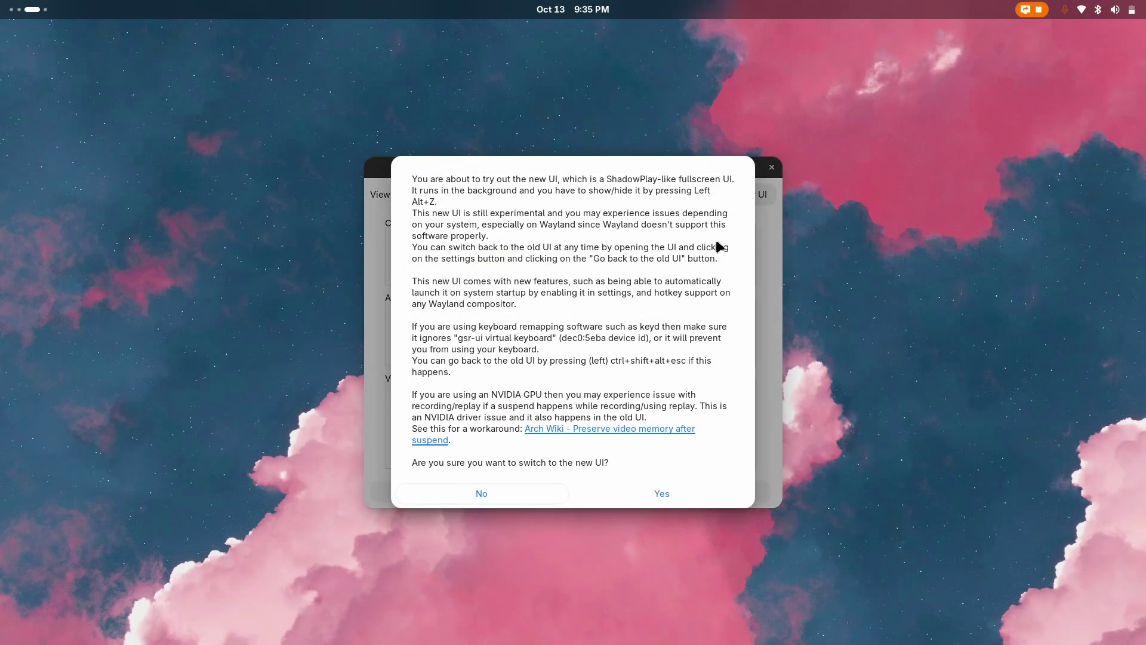
{"action": "left_click", "coordinate": [621, 493]}
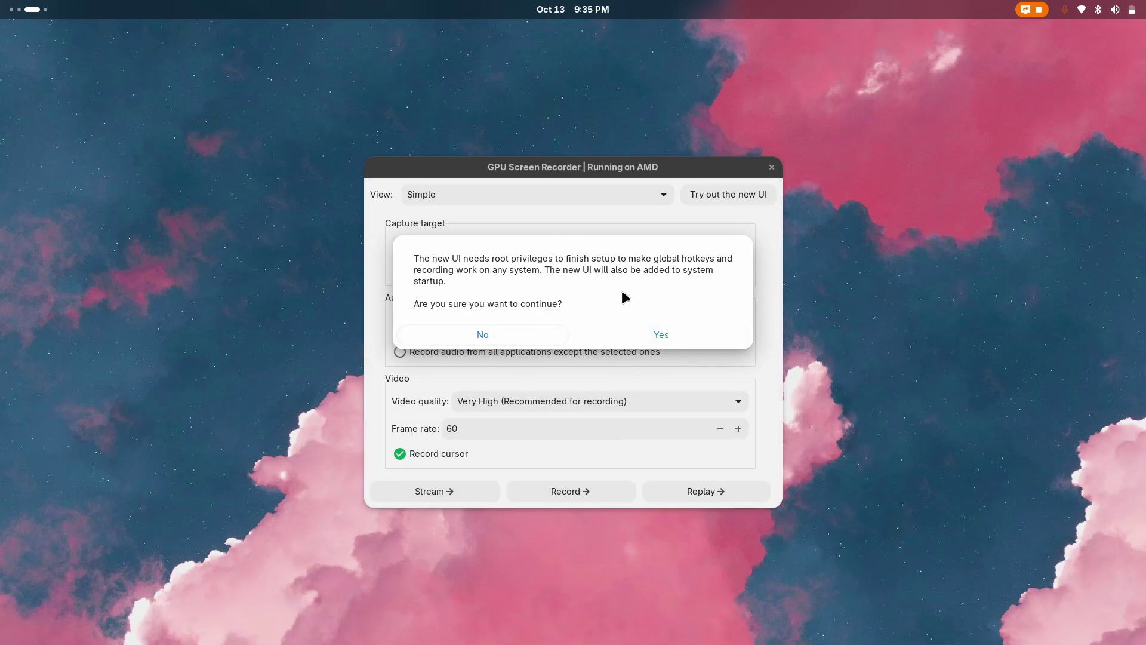
{"action": "left_click", "coordinate": [635, 335]}
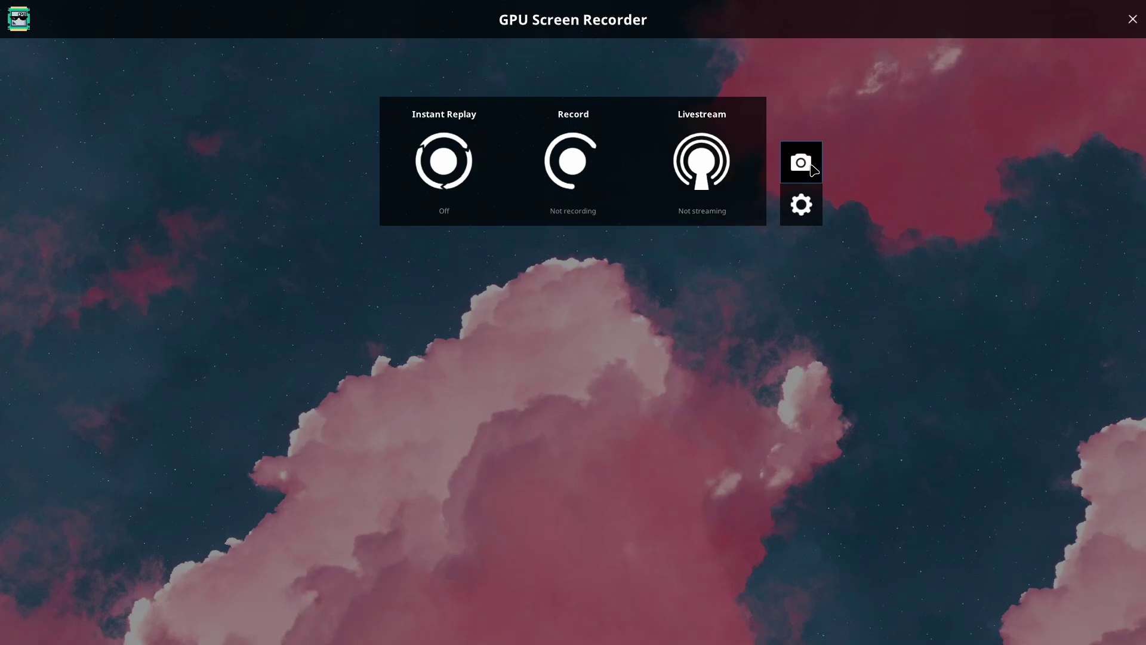
Step: Glance at the screenshot settings page, then close the fullscreen recorder overlay
{"action": "left_click", "coordinate": [813, 170]}
{"action": "key", "text": "Escape"}
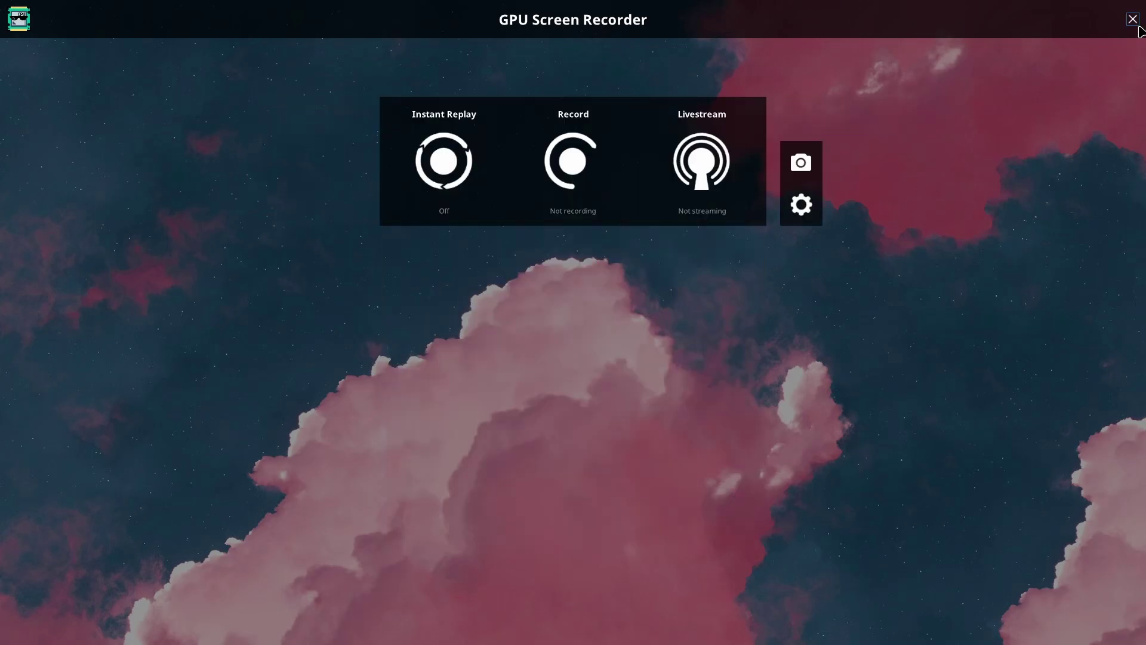
{"action": "left_click", "coordinate": [1132, 19]}
Step: Browse the Activities overview and the full app grid, then return to the workspace view
{"action": "key", "text": "super"}
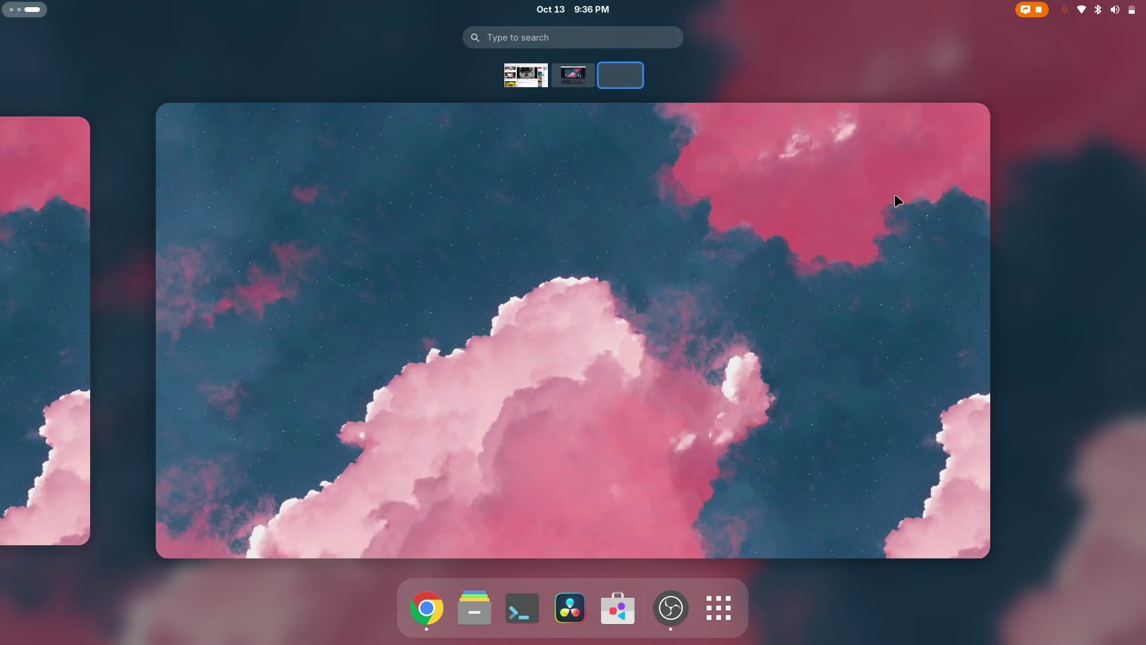
{"action": "key", "text": "super"}
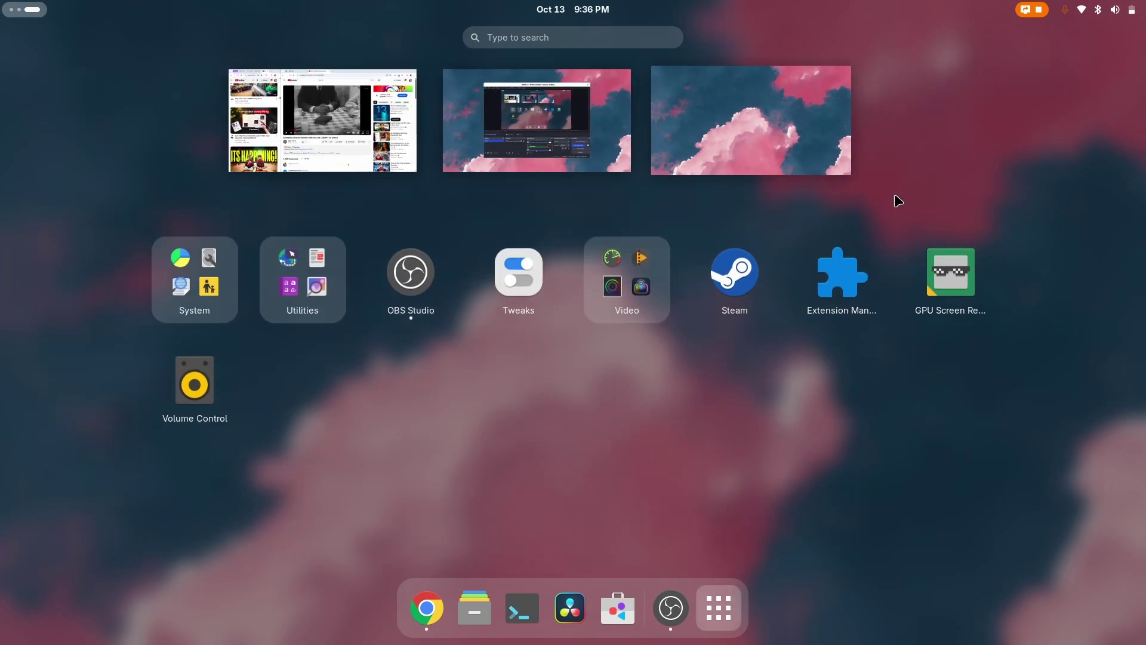
{"action": "key", "text": "Escape"}
Step: Start a screenshot from Quick Settings, adjust the selection area, then cancel it
{"action": "key", "text": "super+s"}
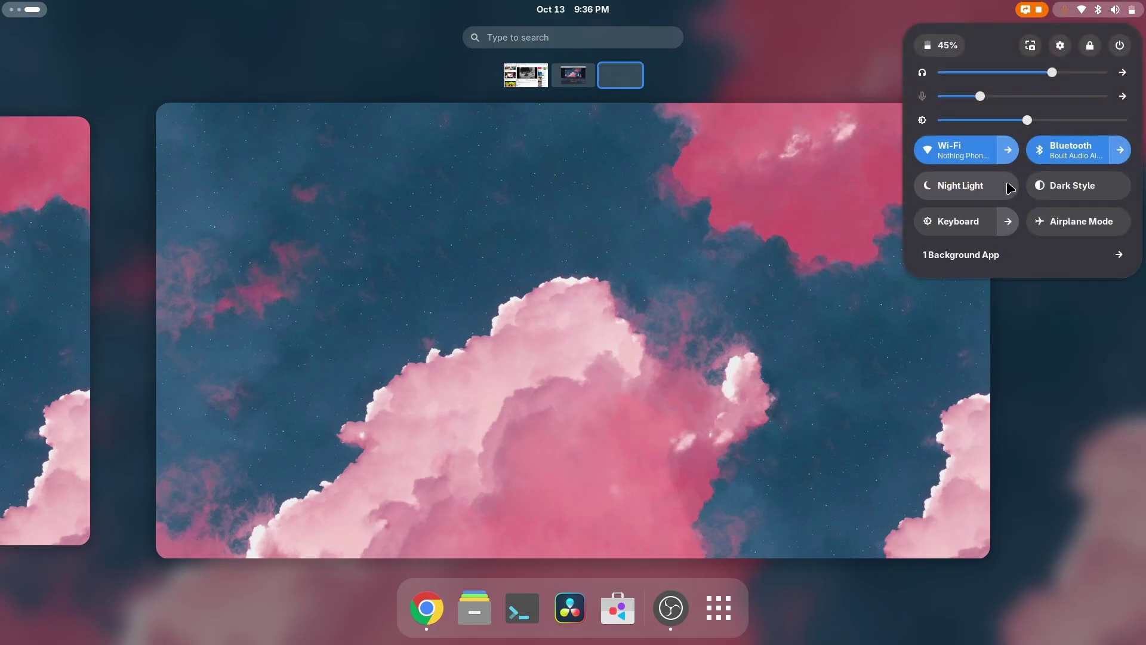
{"action": "left_click", "coordinate": [1031, 45]}
{"action": "mouse_move", "coordinate": [531, 311]}
{"action": "left_mouse_down"}
{"action": "mouse_move", "coordinate": [360, 346]}
{"action": "mouse_move", "coordinate": [520, 323]}
{"action": "left_mouse_up"}
{"action": "left_click", "coordinate": [666, 513]}
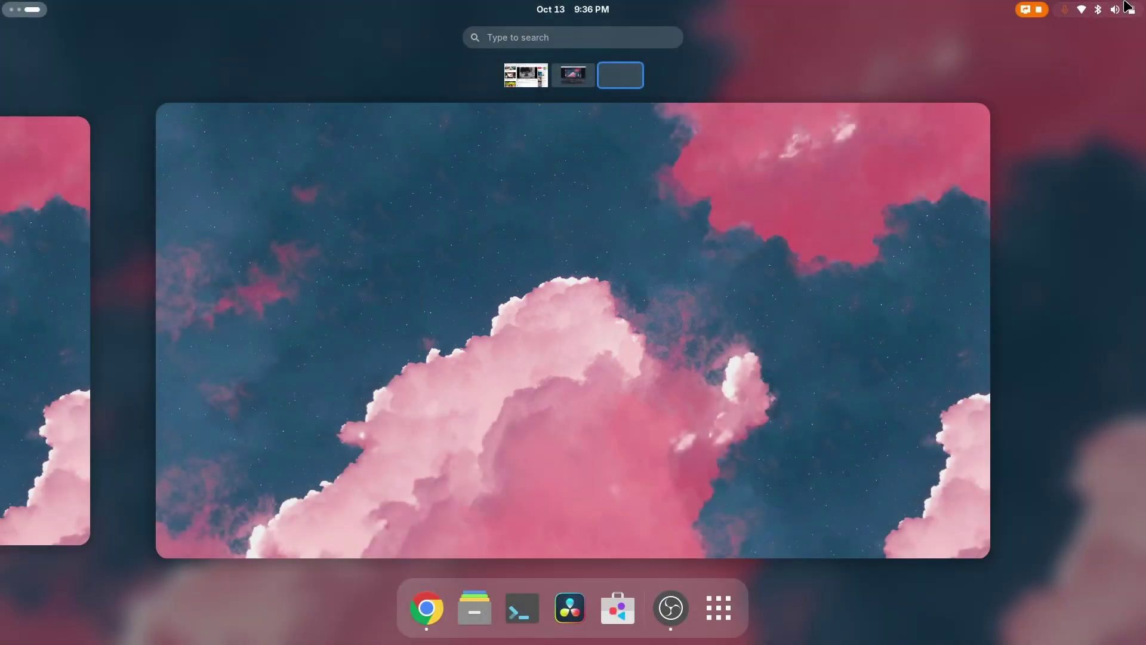
Step: Flip between workspaces, glance at the app grid again, and settle on the empty third workspace
{"action": "scroll", "coordinate": [624, 389], "scroll_direction": "up", "scroll_amount": 1}
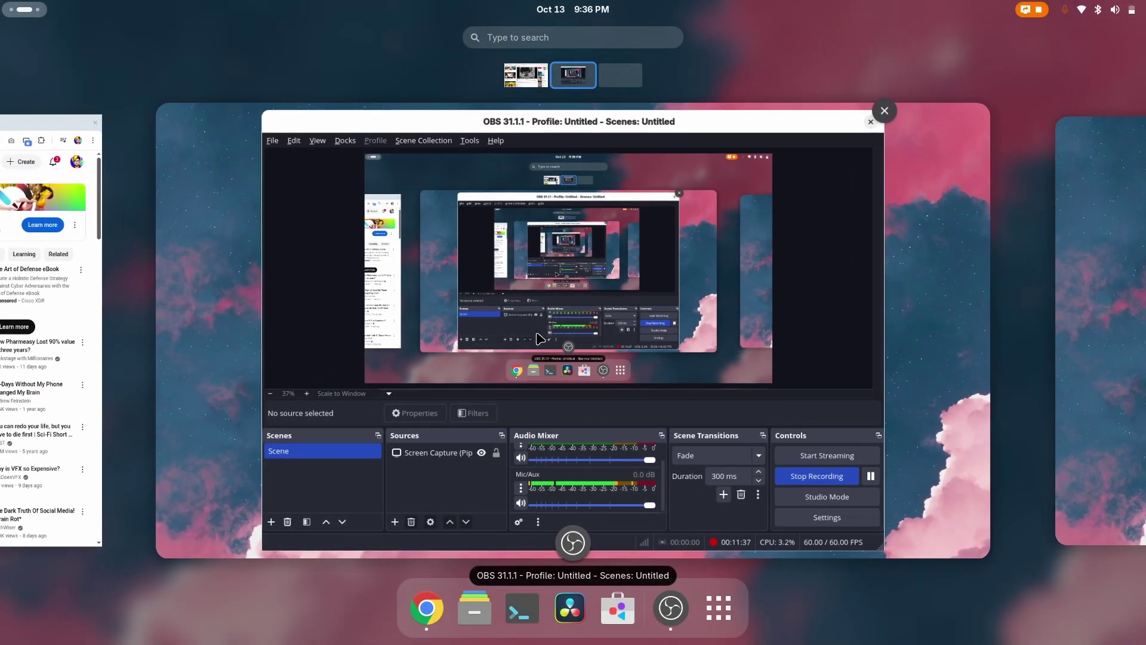
{"action": "scroll", "coordinate": [540, 339], "scroll_direction": "down", "scroll_amount": 1}
{"action": "key", "text": "super"}
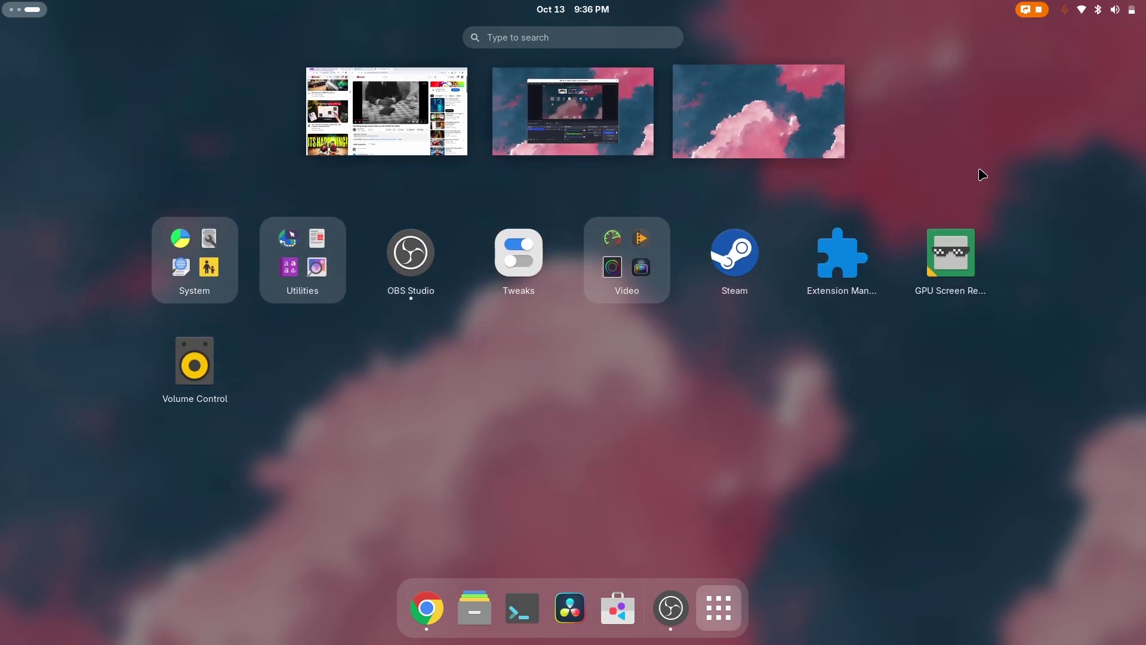
{"action": "left_click", "coordinate": [672, 334]}
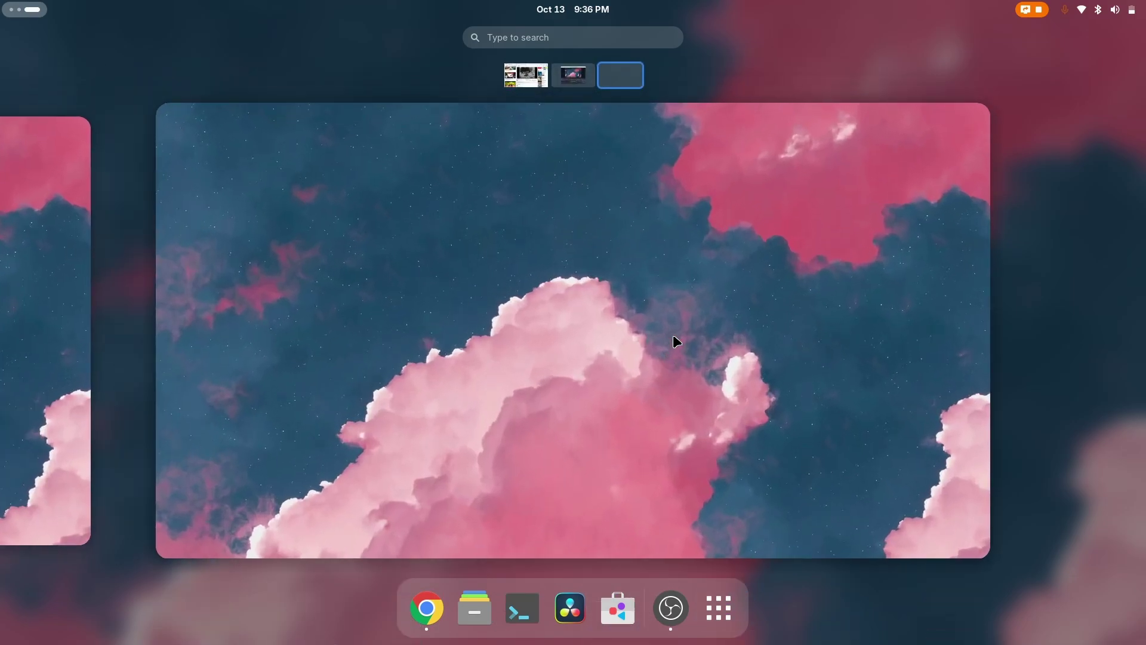
{"action": "scroll", "coordinate": [673, 335], "scroll_direction": "up", "scroll_amount": 1}
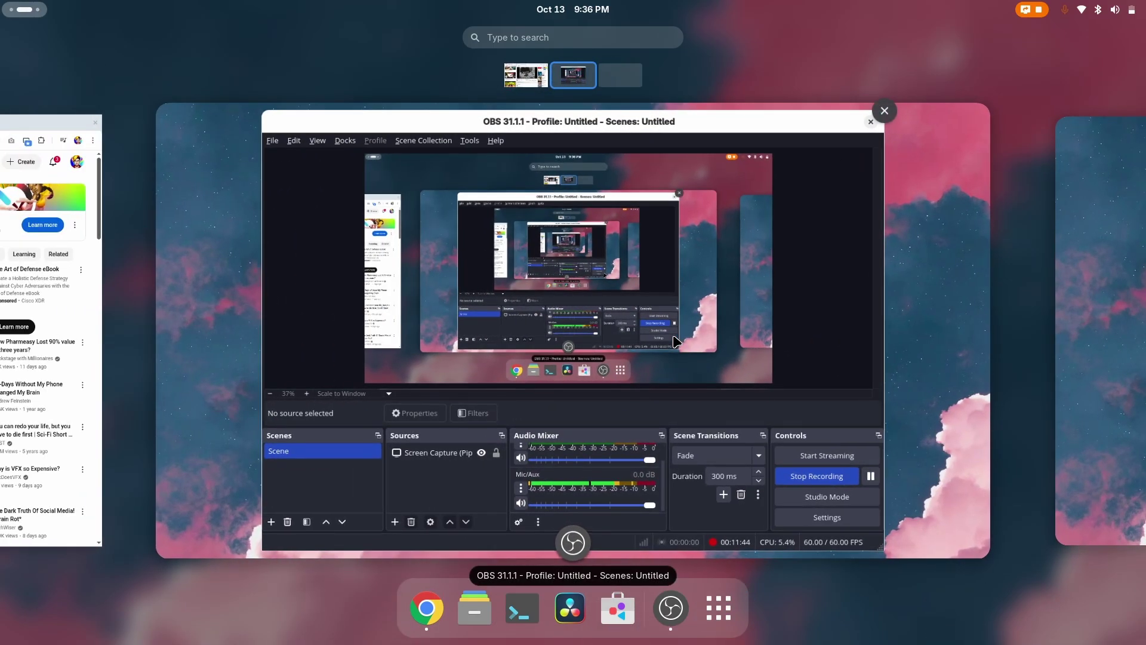
{"action": "scroll", "coordinate": [675, 341], "scroll_direction": "down", "scroll_amount": 1}
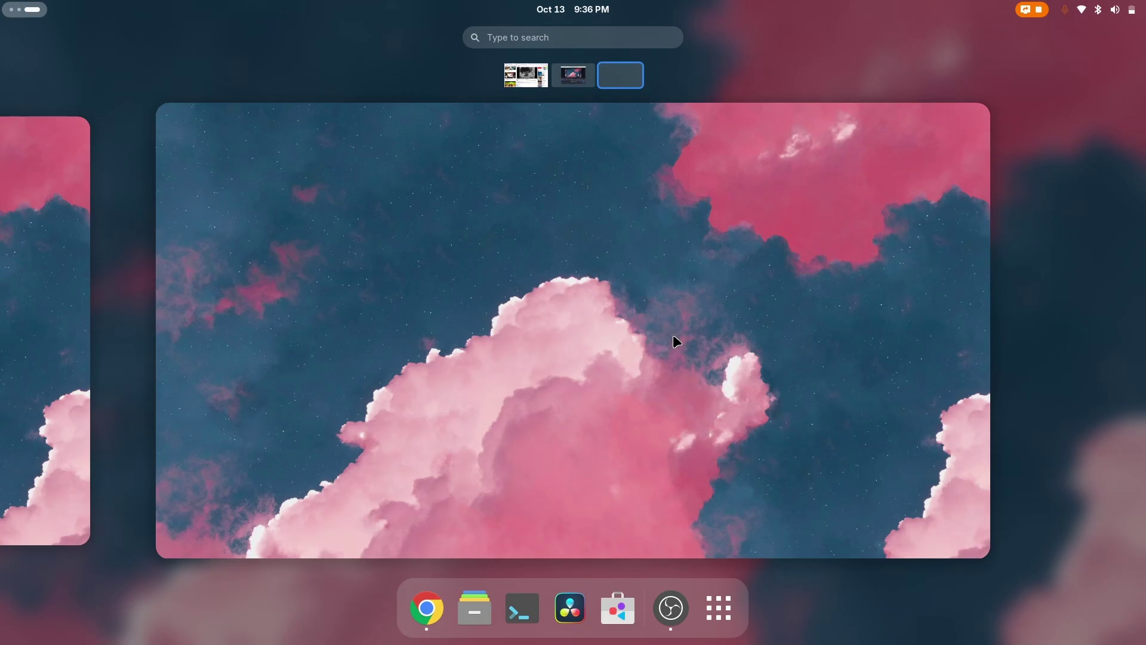